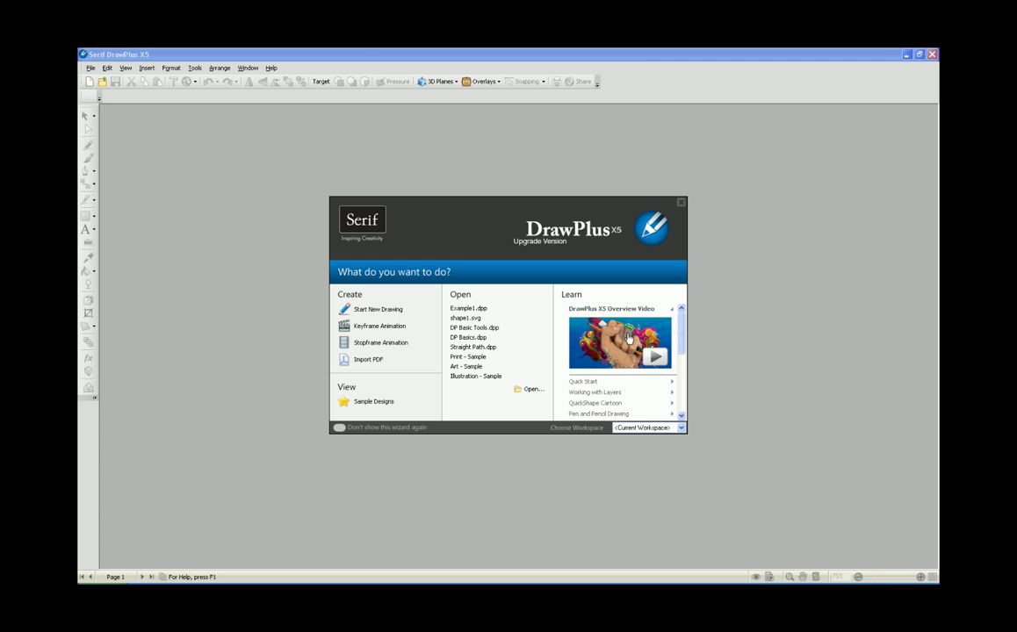
Preview the Drawing Mode workspace and the Best of Both Worlds workspace from the startup wizard
{"action": "left_click", "coordinate": [585, 382]}
{"action": "left_click", "coordinate": [681, 429]}
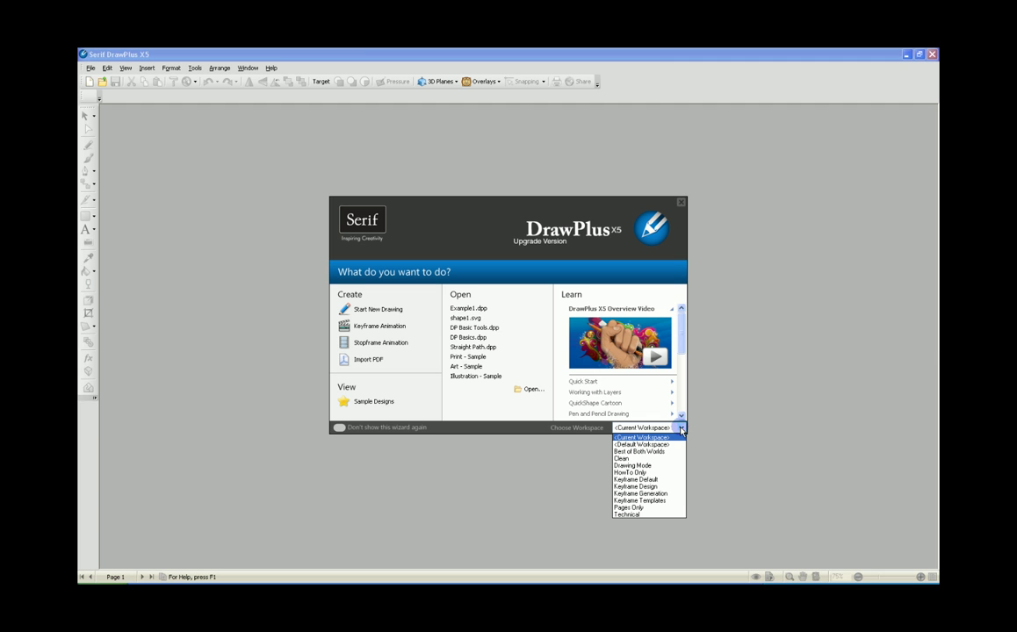
{"action": "left_click", "coordinate": [638, 465]}
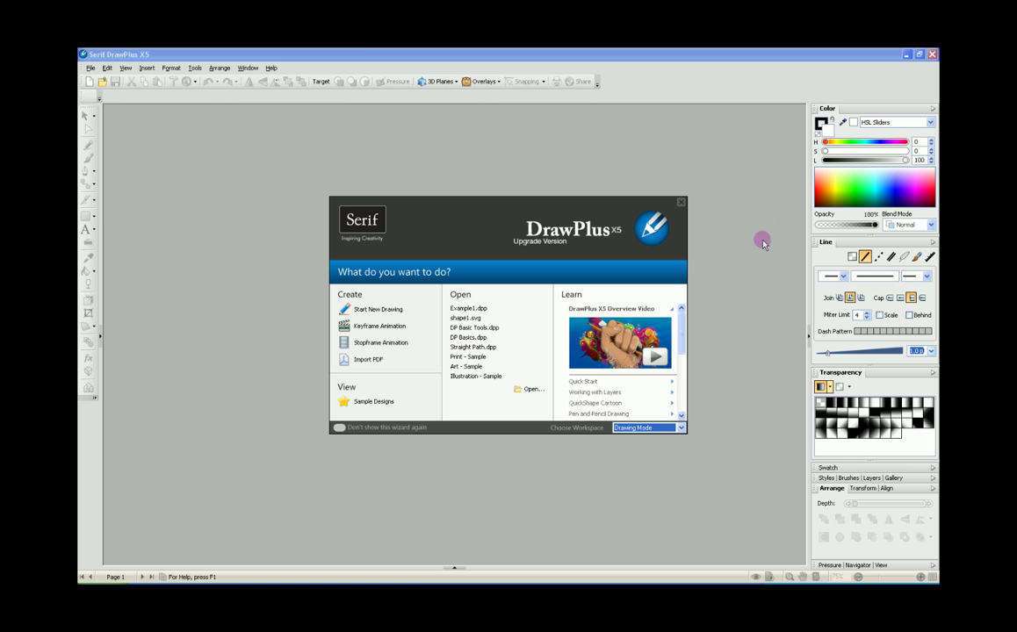
{"action": "left_click", "coordinate": [682, 428]}
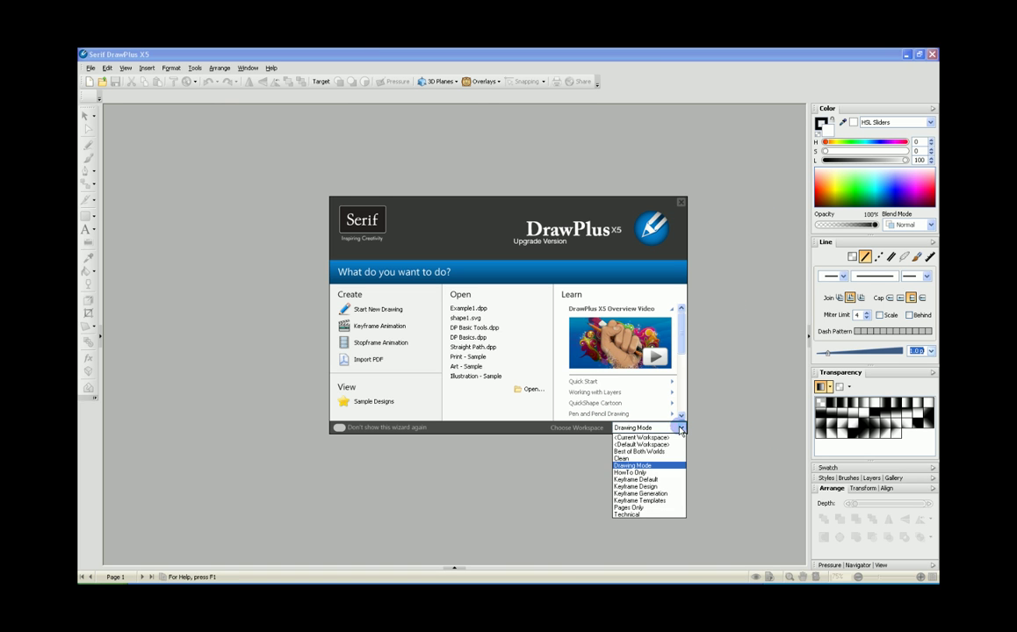
{"action": "left_click", "coordinate": [661, 451]}
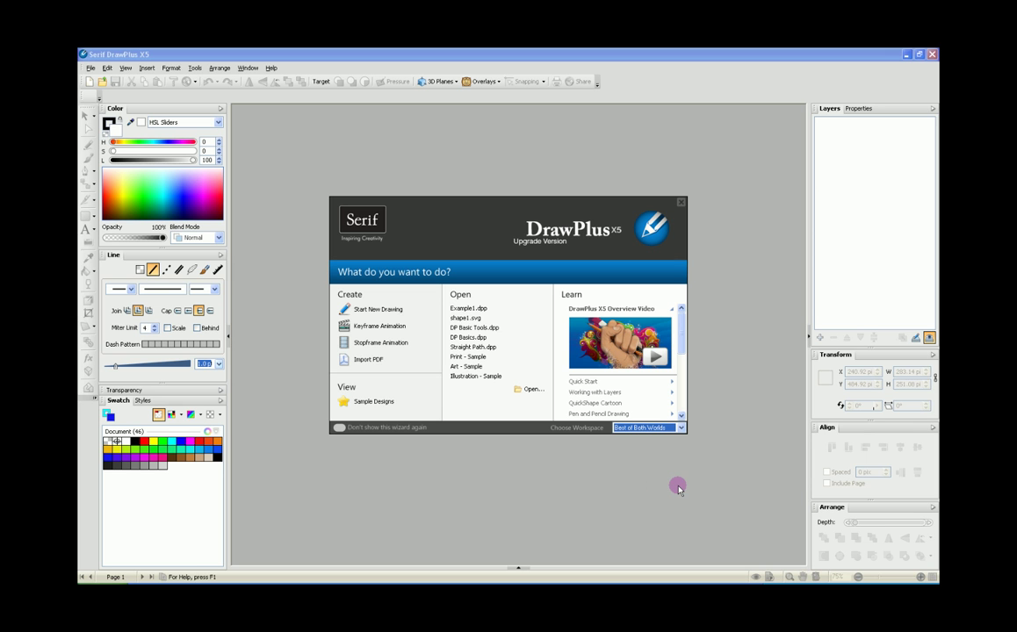
Choose the default workspace in the startup wizard and start a new drawing
{"action": "left_click", "coordinate": [681, 429]}
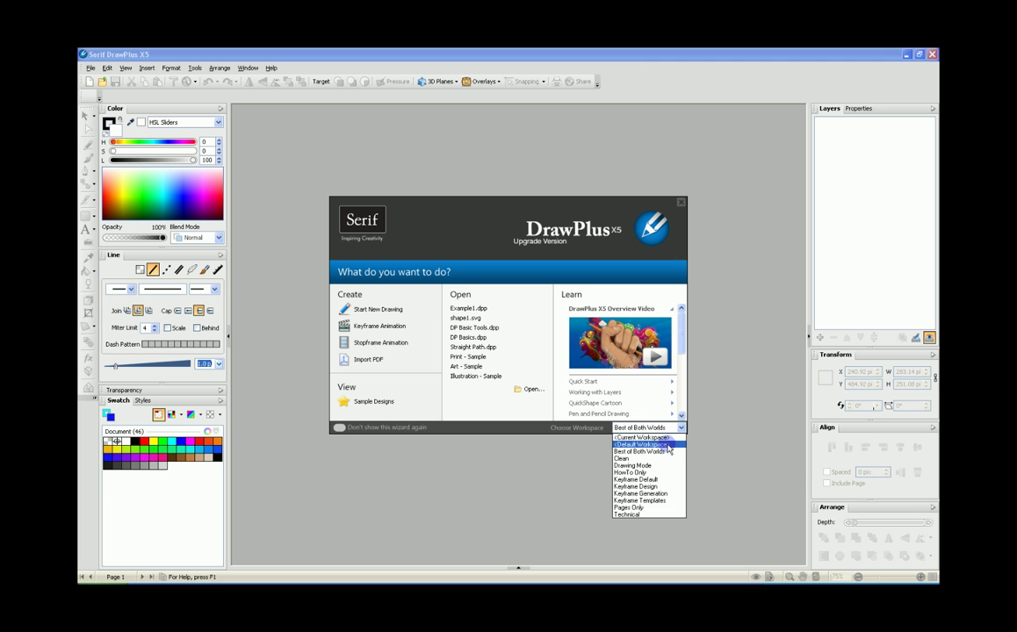
{"action": "left_click", "coordinate": [668, 446]}
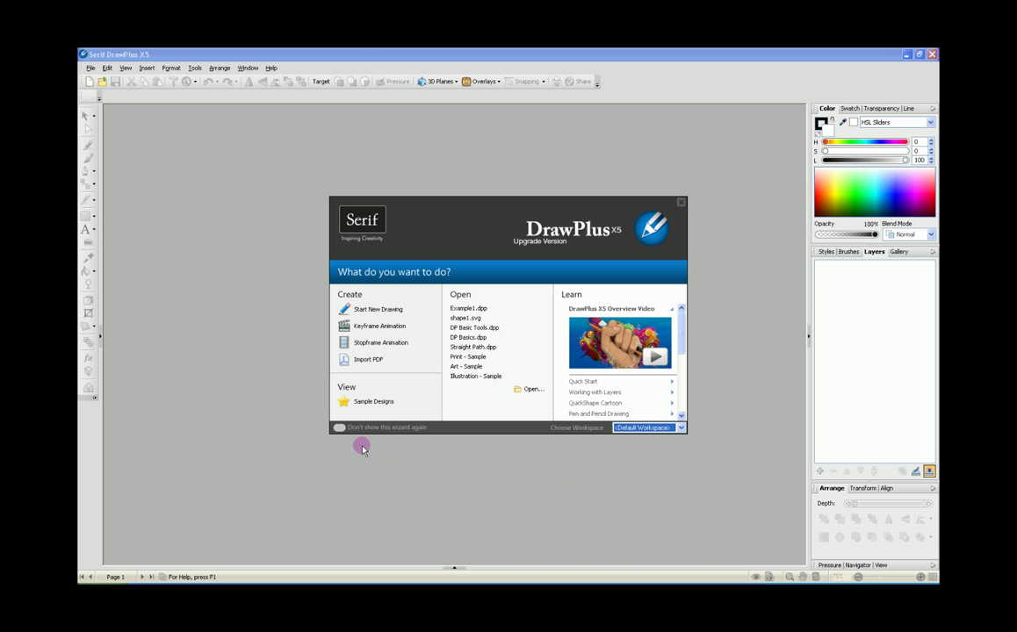
{"action": "left_click", "coordinate": [339, 427]}
{"action": "left_click", "coordinate": [340, 442]}
{"action": "left_click", "coordinate": [376, 313]}
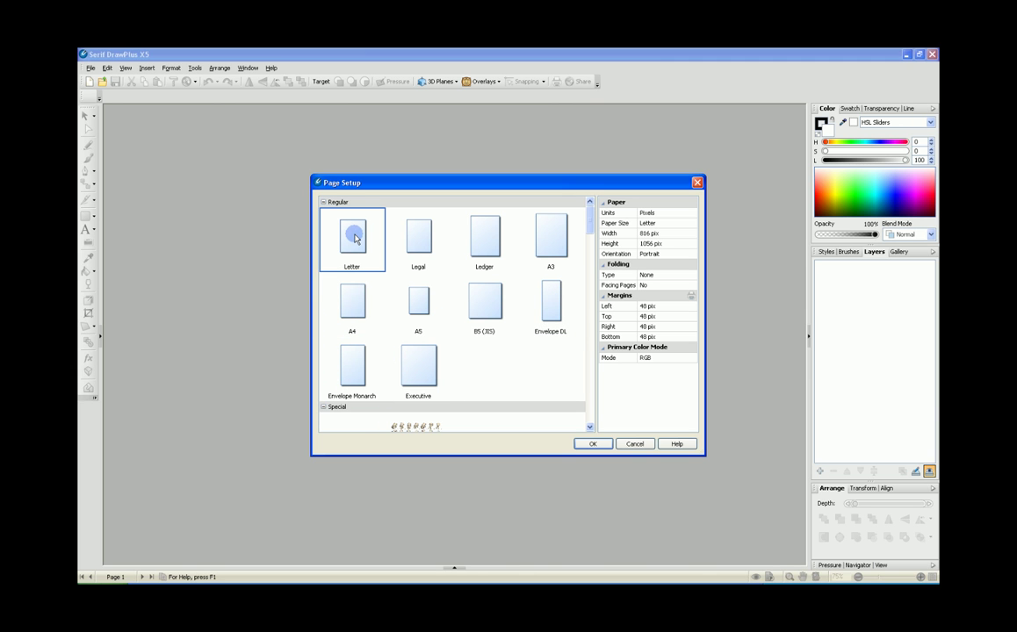
Review the paper orientation, height and available units in the page setup, and create a Letter page
{"action": "left_click", "coordinate": [662, 255]}
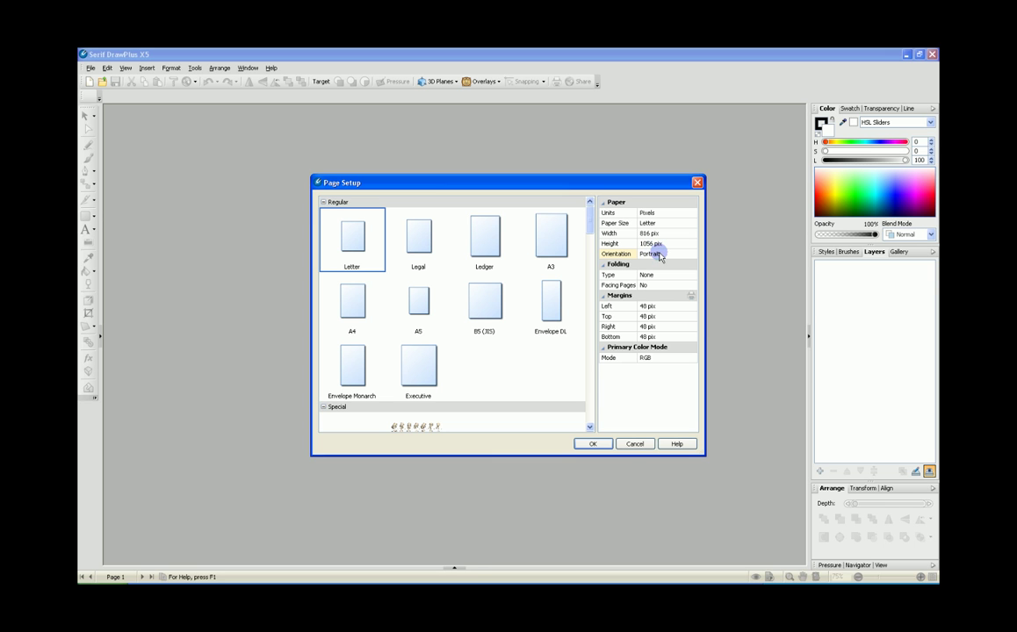
{"action": "left_click", "coordinate": [645, 244]}
{"action": "left_click", "coordinate": [650, 213]}
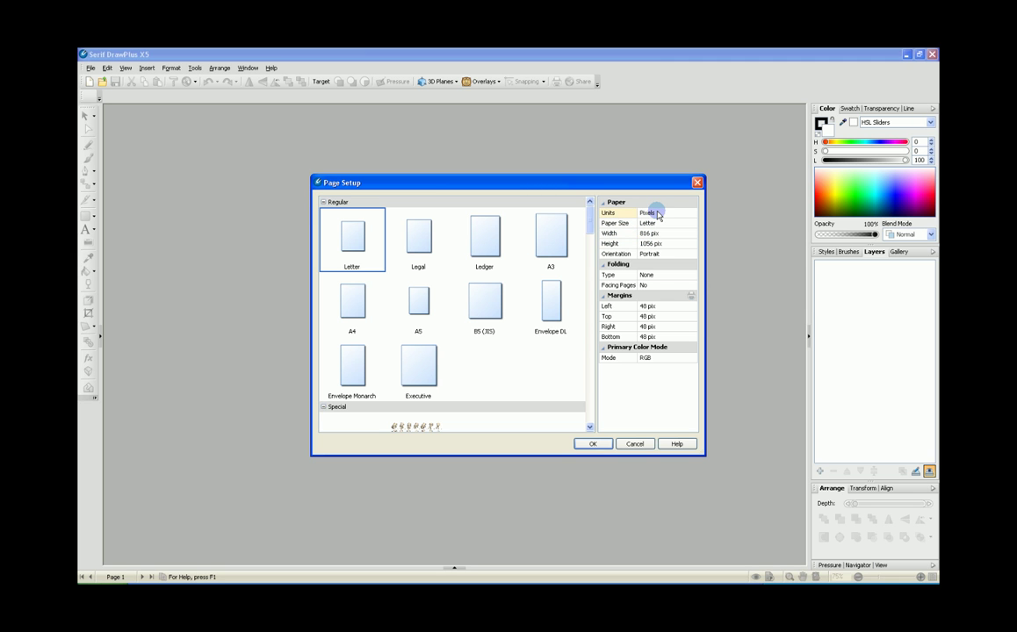
{"action": "left_click", "coordinate": [692, 212]}
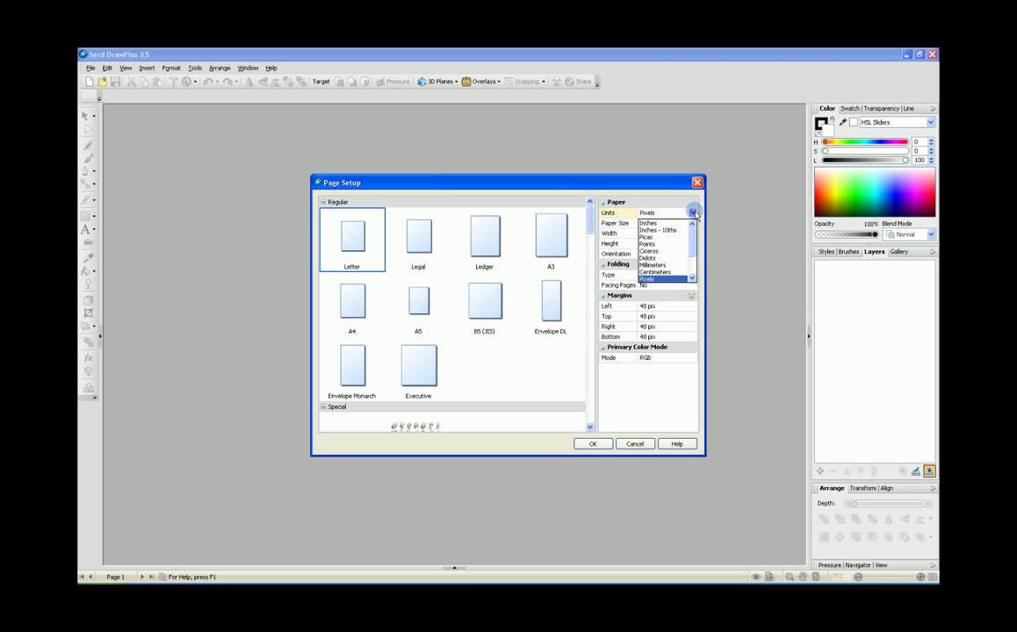
{"action": "left_click_drag", "start_coordinate": [696, 234], "coordinate": [680, 207]}
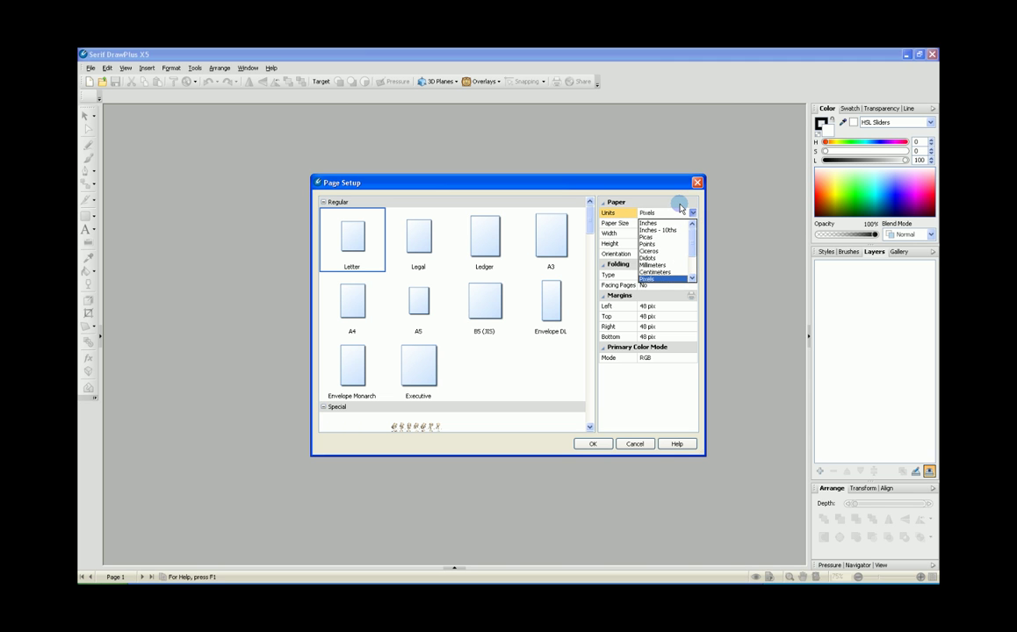
{"action": "left_click", "coordinate": [680, 208]}
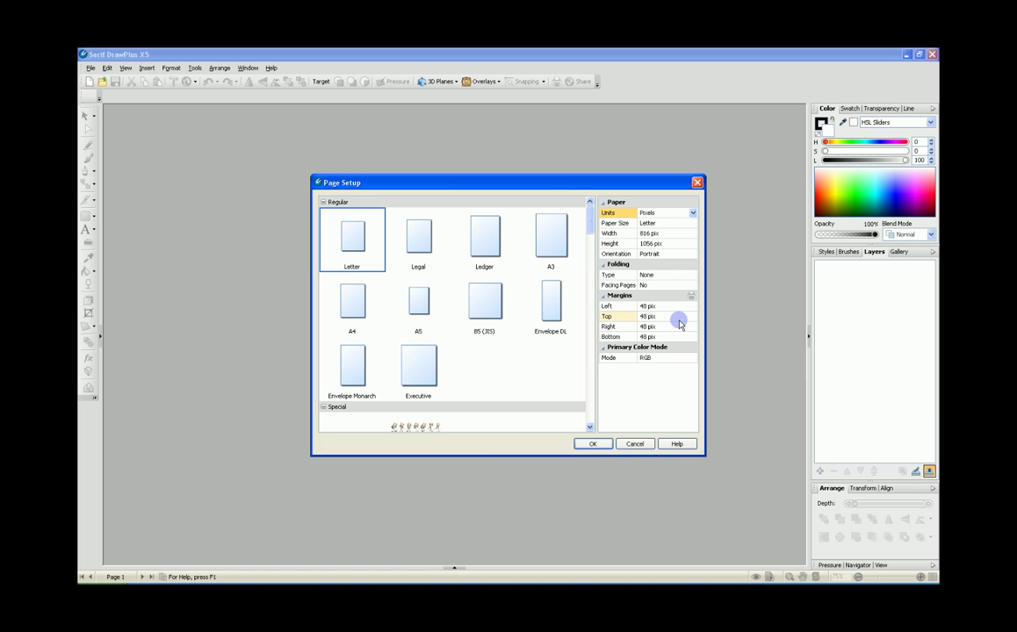
{"action": "double_click", "coordinate": [349, 242]}
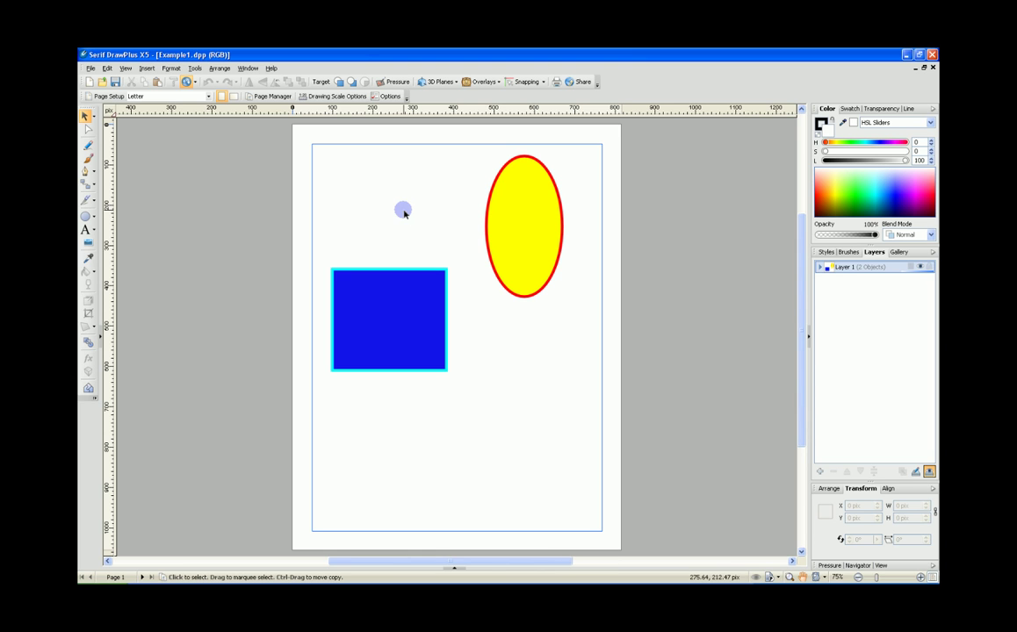
Select the blue rectangle, switch to the yellow ellipse, add the rectangle to the selection, and clear it
{"action": "left_click", "coordinate": [378, 294]}
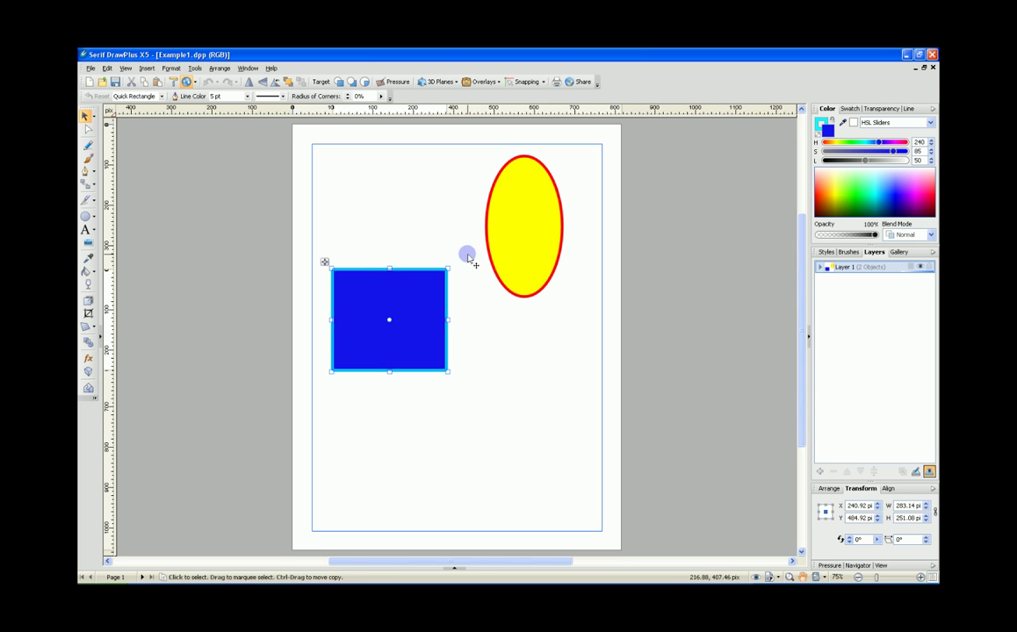
{"action": "left_click", "coordinate": [521, 228]}
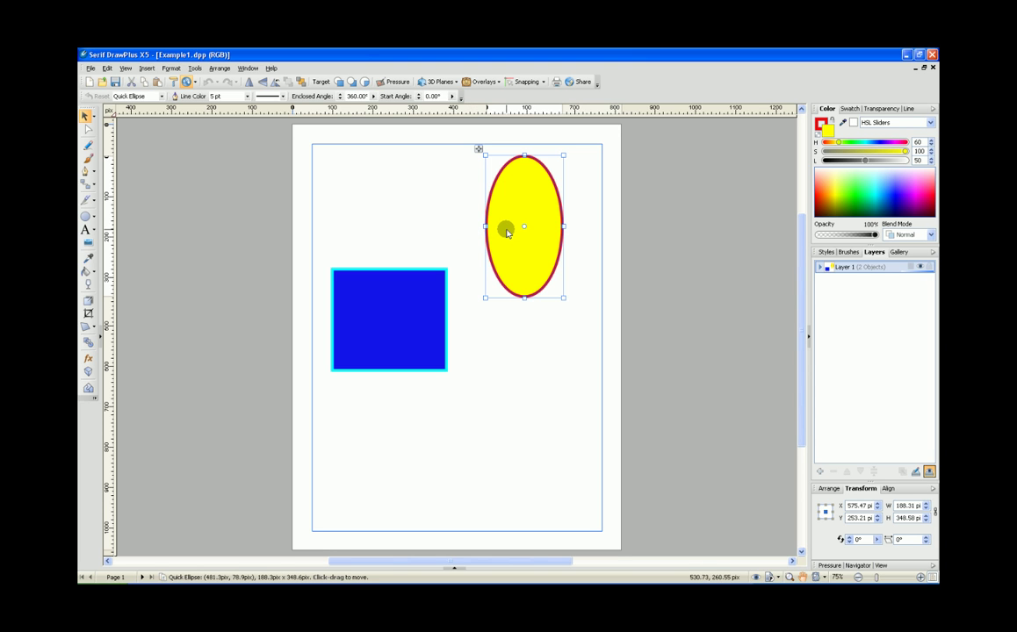
{"action": "left_click", "coordinate": [394, 299], "text": "shift"}
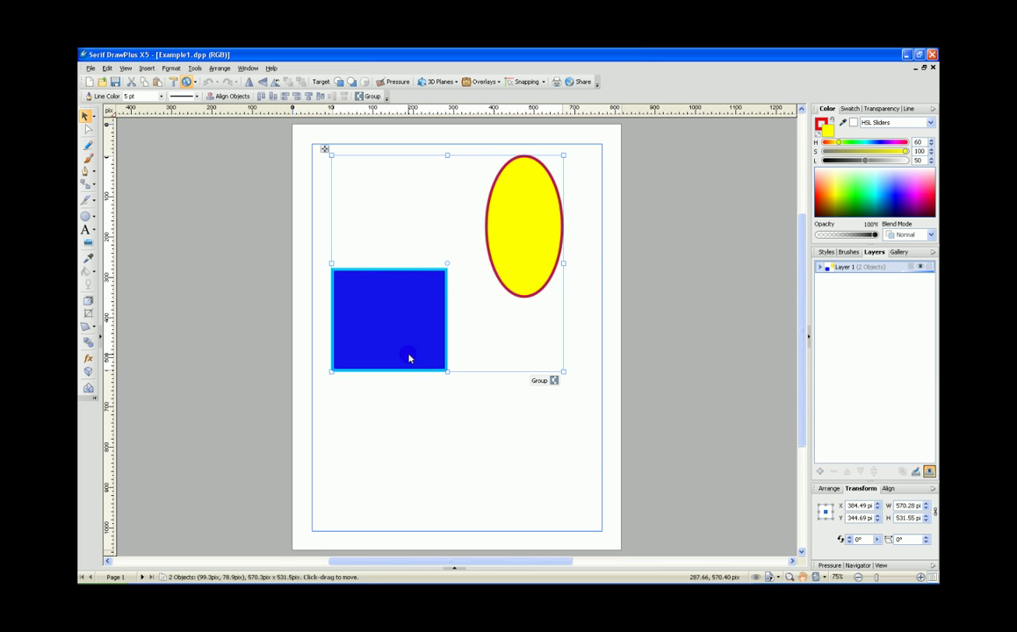
{"action": "left_click", "coordinate": [409, 400]}
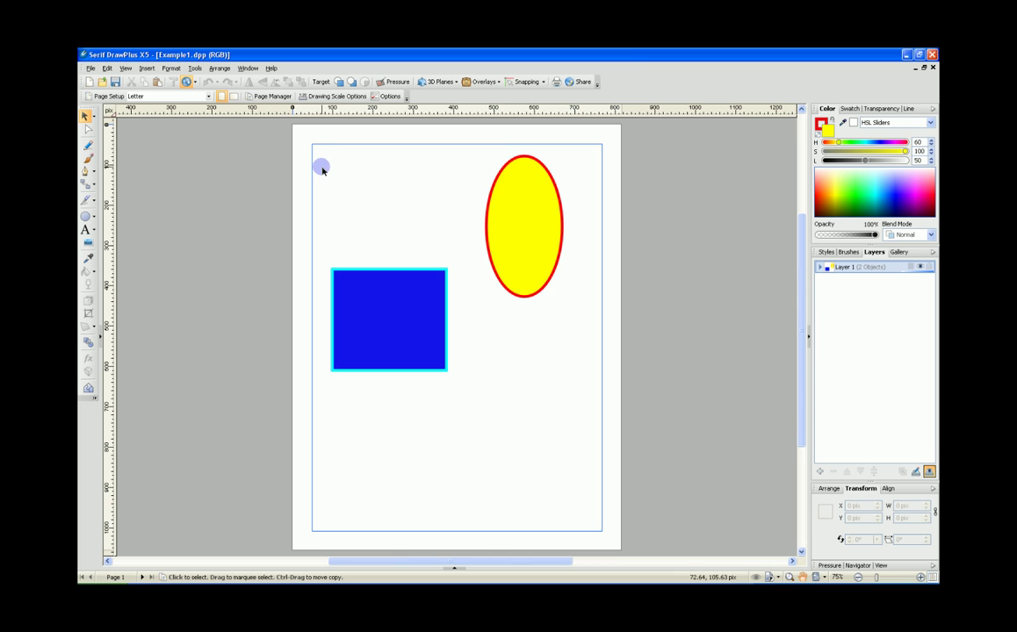
Try a selection marquee that encloses the blue rectangle but only part of the ellipse, and deselect everything
{"action": "left_click_drag", "start_coordinate": [315, 171], "coordinate": [592, 393]}
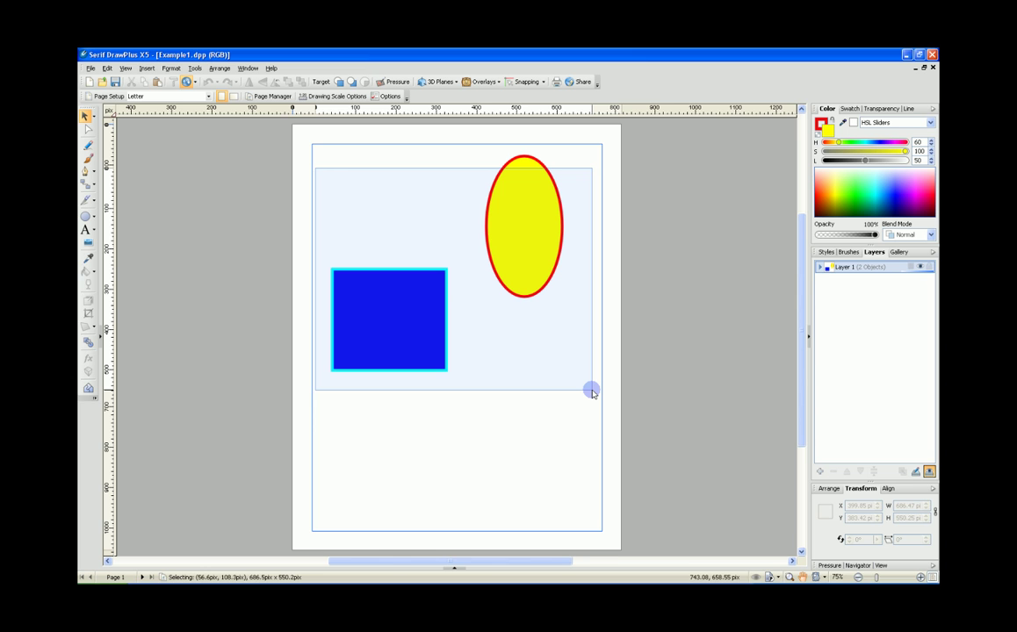
{"action": "left_click_drag", "start_coordinate": [592, 393], "coordinate": [590, 391]}
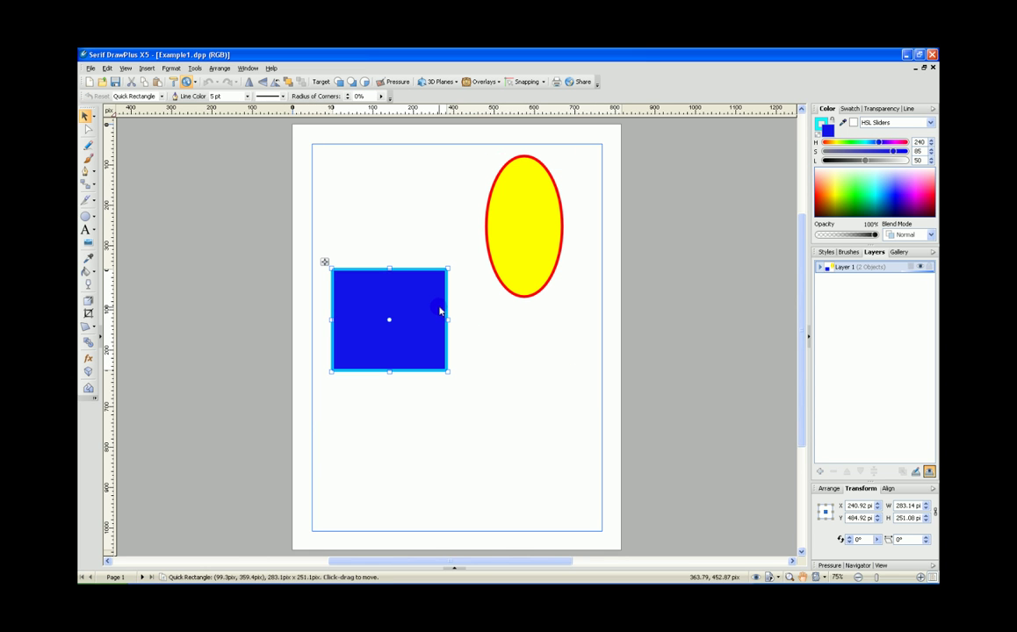
{"action": "left_click", "coordinate": [319, 160]}
Group the rectangle and ellipse and move the group slightly down and left, to about X 379, Y 358 pix
{"action": "left_click_drag", "start_coordinate": [301, 138], "coordinate": [591, 397]}
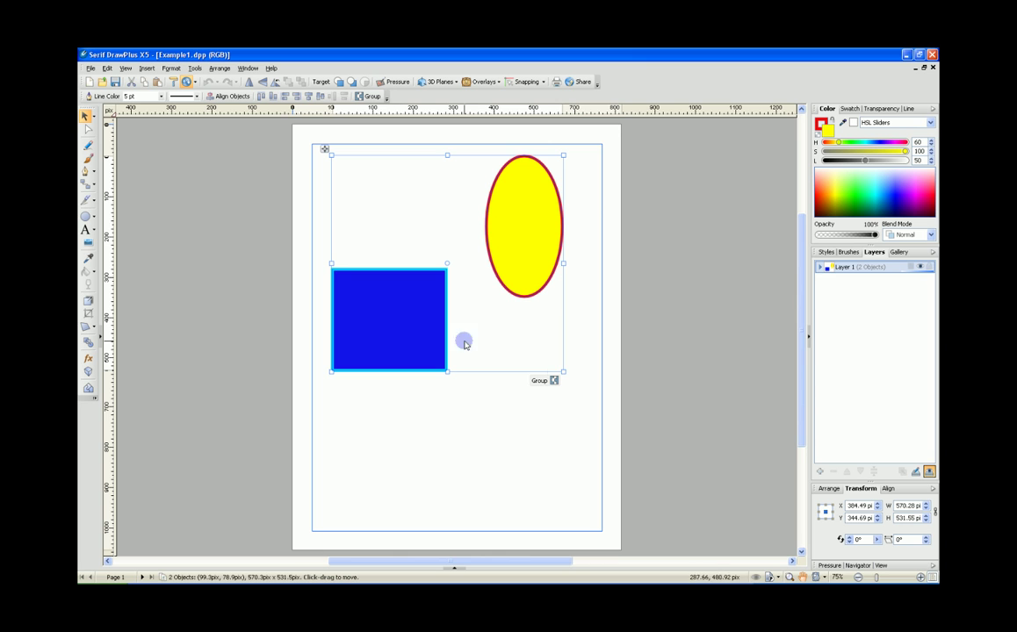
{"action": "left_click", "coordinate": [554, 382]}
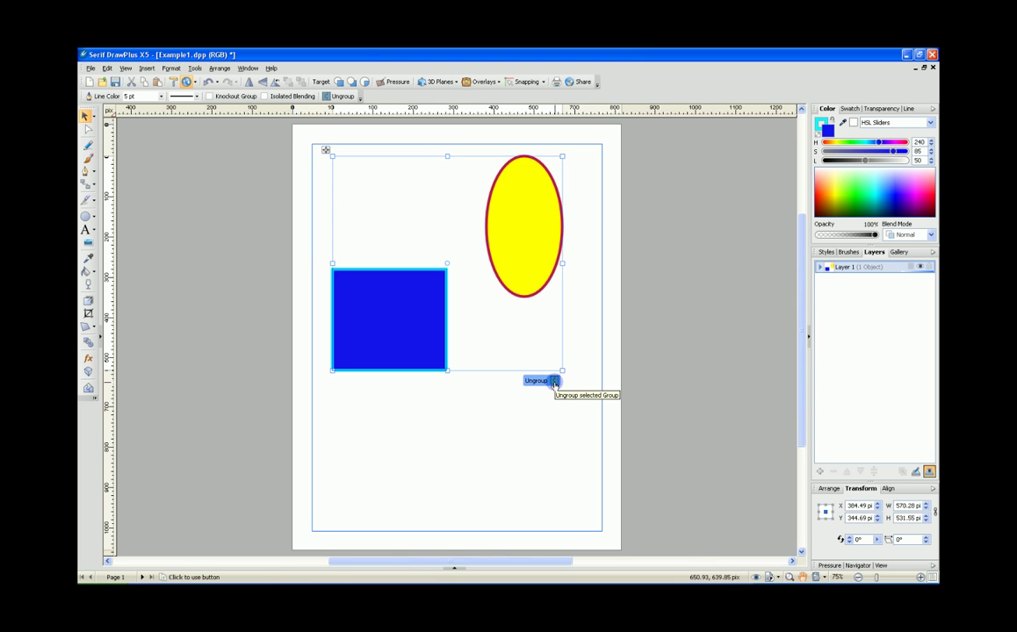
{"action": "mouse_move", "coordinate": [524, 257]}
{"action": "left_mouse_down"}
{"action": "mouse_move", "coordinate": [544, 318]}
{"action": "mouse_move", "coordinate": [538, 347]}
{"action": "mouse_move", "coordinate": [524, 354]}
{"action": "mouse_move", "coordinate": [529, 279]}
{"action": "mouse_move", "coordinate": [511, 272]}
{"action": "mouse_move", "coordinate": [520, 264]}
{"action": "mouse_move", "coordinate": [554, 295]}
{"action": "mouse_move", "coordinate": [513, 261]}
{"action": "mouse_move", "coordinate": [523, 260]}
{"action": "left_mouse_up"}
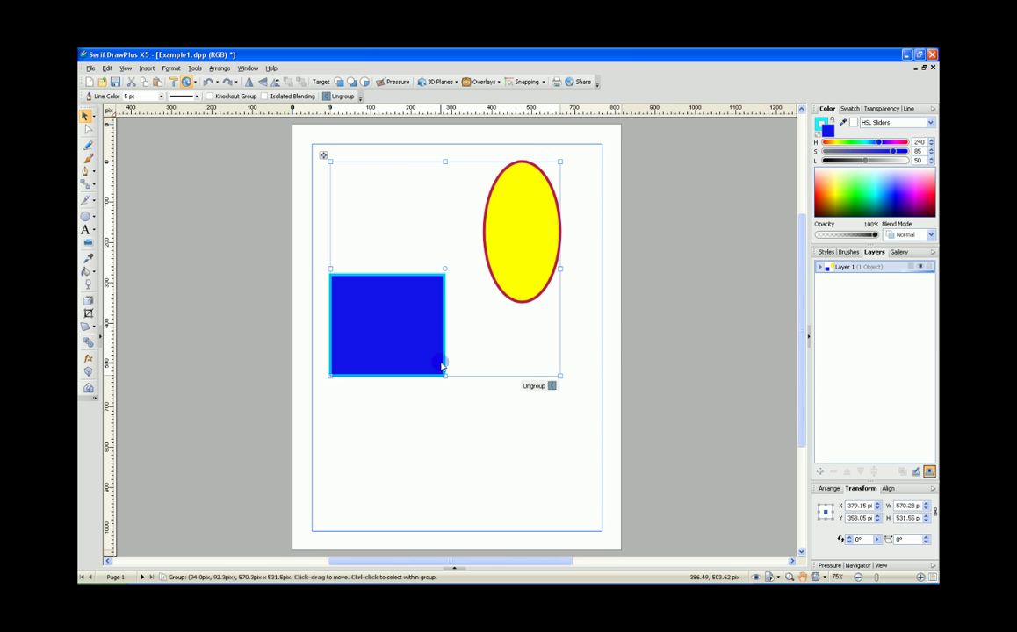
{"action": "left_click", "coordinate": [396, 460]}
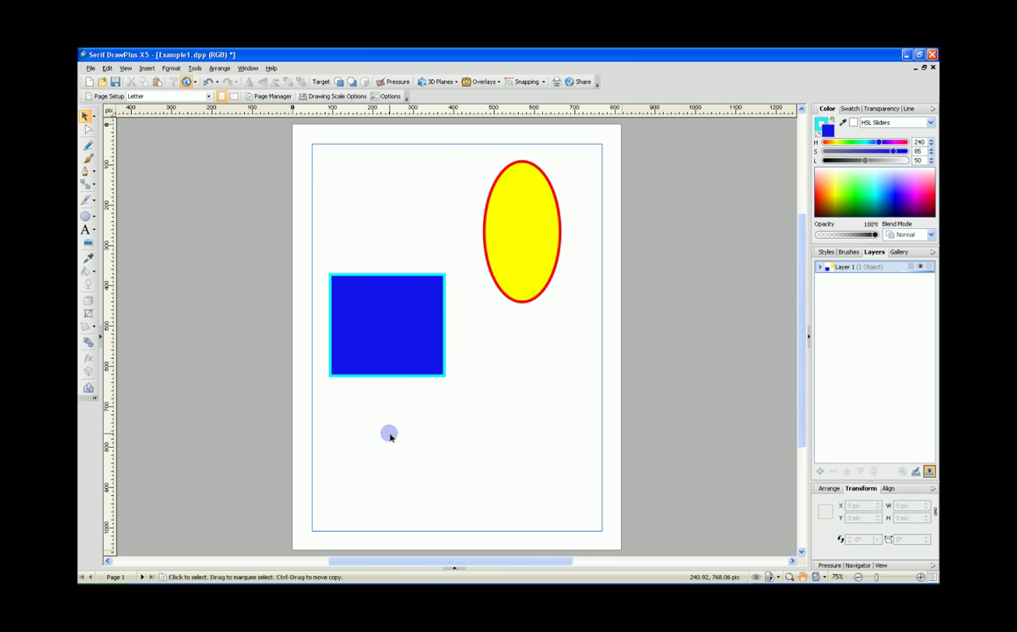
Ungroup the rectangle and ellipse and clear the selection
{"action": "left_click", "coordinate": [375, 326]}
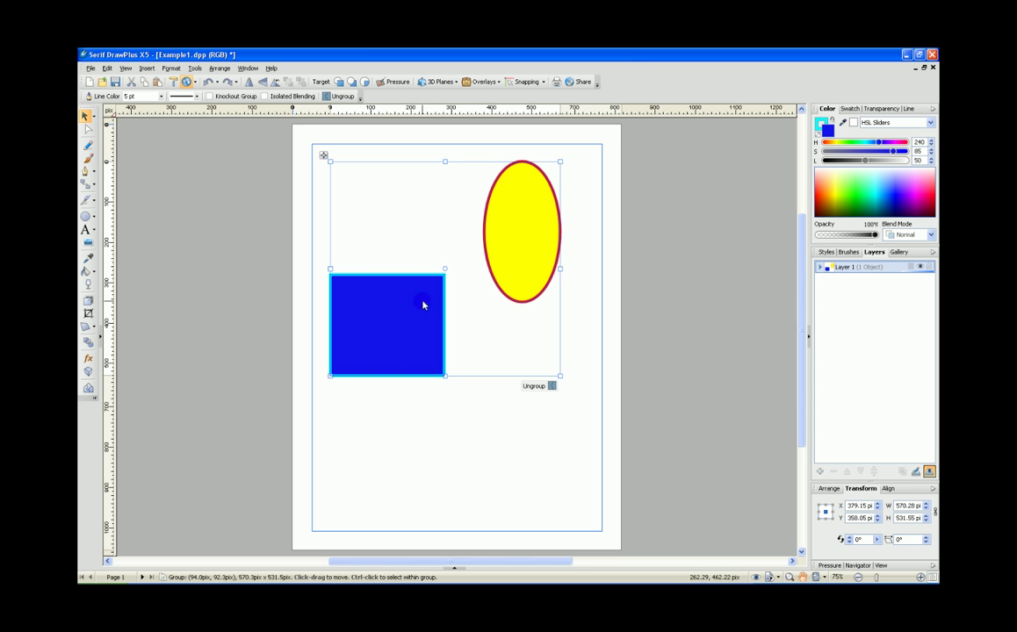
{"action": "left_click", "coordinate": [552, 387]}
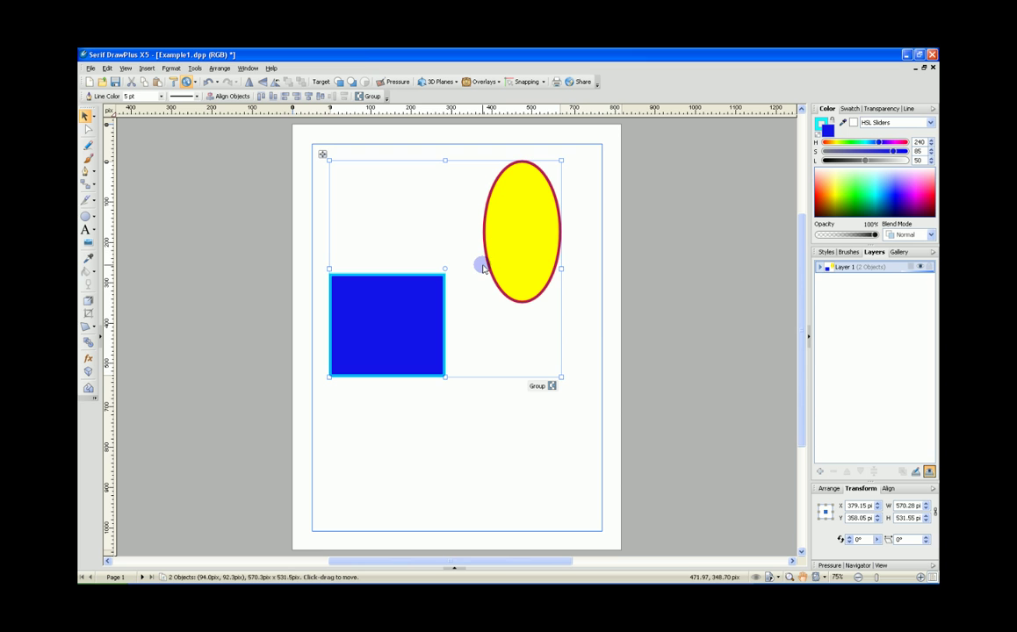
{"action": "left_click", "coordinate": [379, 462]}
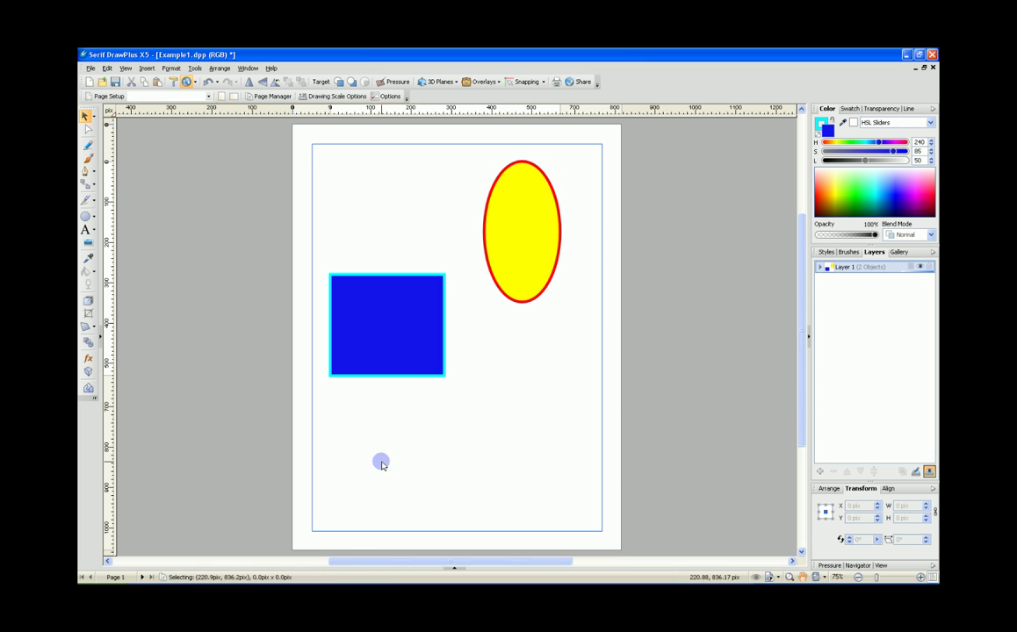
Shrink the blue rectangle from its top edge and right edge to about 246 by 236 pix
{"action": "left_click", "coordinate": [404, 324]}
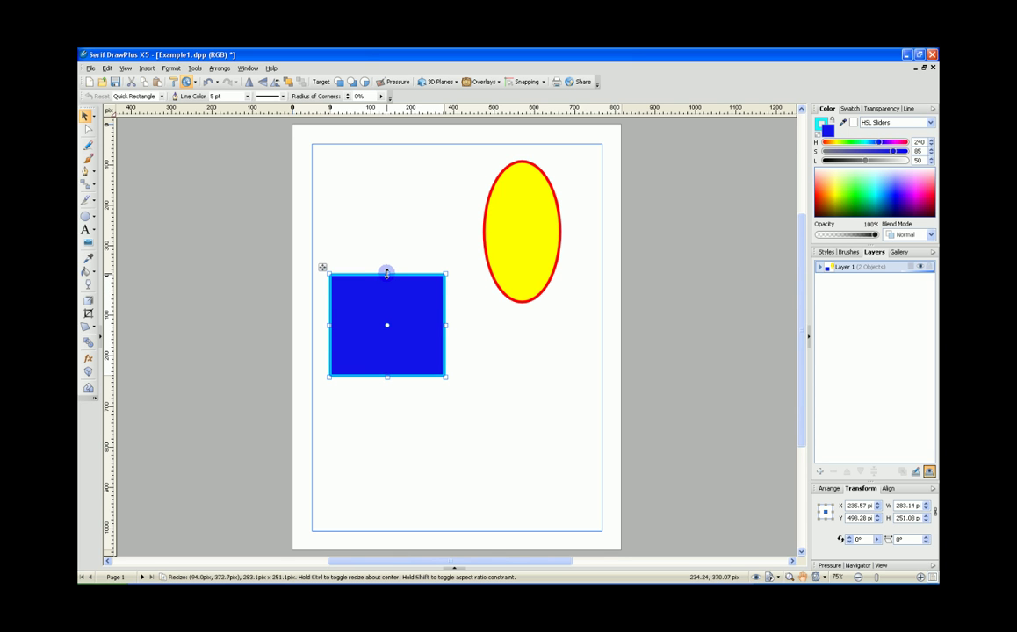
{"action": "mouse_move", "coordinate": [388, 274]}
{"action": "left_mouse_down"}
{"action": "mouse_move", "coordinate": [385, 241]}
{"action": "mouse_move", "coordinate": [385, 286]}
{"action": "mouse_move", "coordinate": [390, 238]}
{"action": "mouse_move", "coordinate": [388, 277]}
{"action": "mouse_move", "coordinate": [355, 278]}
{"action": "mouse_move", "coordinate": [407, 283]}
{"action": "mouse_move", "coordinate": [382, 289]}
{"action": "mouse_move", "coordinate": [385, 237]}
{"action": "mouse_move", "coordinate": [388, 280]}
{"action": "left_mouse_up"}
{"action": "mouse_move", "coordinate": [447, 328]}
{"action": "left_mouse_down"}
{"action": "mouse_move", "coordinate": [415, 330]}
{"action": "mouse_move", "coordinate": [455, 332]}
{"action": "mouse_move", "coordinate": [409, 333]}
{"action": "mouse_move", "coordinate": [432, 303]}
{"action": "mouse_move", "coordinate": [435, 329]}
{"action": "mouse_move", "coordinate": [444, 328]}
{"action": "mouse_move", "coordinate": [408, 329]}
{"action": "mouse_move", "coordinate": [444, 328]}
{"action": "mouse_move", "coordinate": [429, 327]}
{"action": "left_mouse_up"}
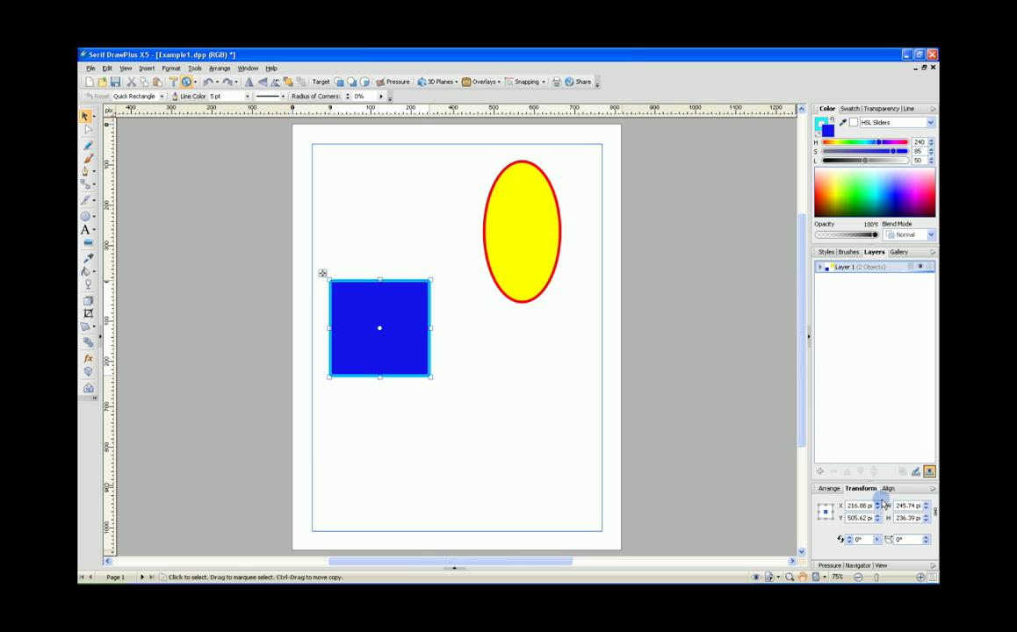
Examine the blue rectangle's width, height and rotation in its transform values
{"action": "left_click", "coordinate": [904, 517]}
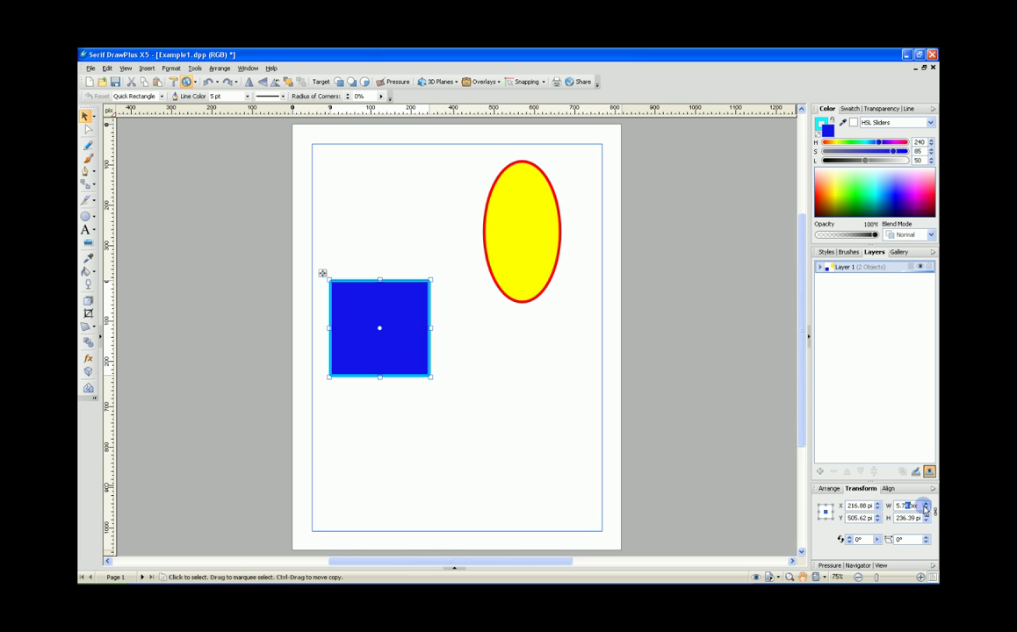
{"action": "left_click_drag", "start_coordinate": [925, 508], "coordinate": [898, 505]}
{"action": "left_click", "coordinate": [858, 539]}
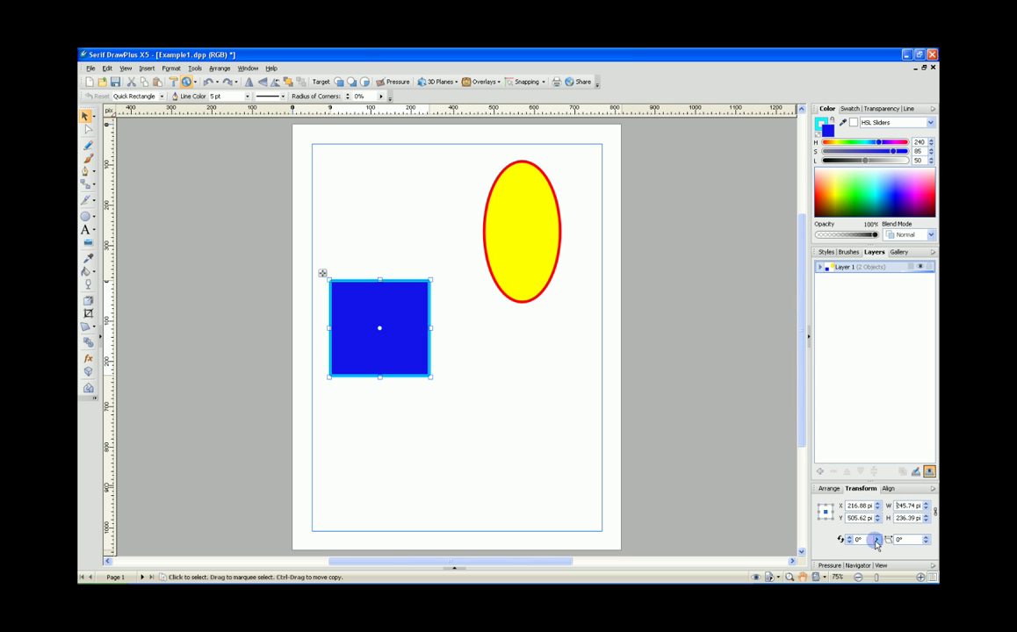
{"action": "mouse_move", "coordinate": [827, 552]}
{"action": "left_mouse_down"}
{"action": "mouse_move", "coordinate": [853, 548]}
{"action": "mouse_move", "coordinate": [824, 553]}
{"action": "mouse_move", "coordinate": [839, 552]}
{"action": "mouse_move", "coordinate": [821, 543]}
{"action": "left_mouse_up"}
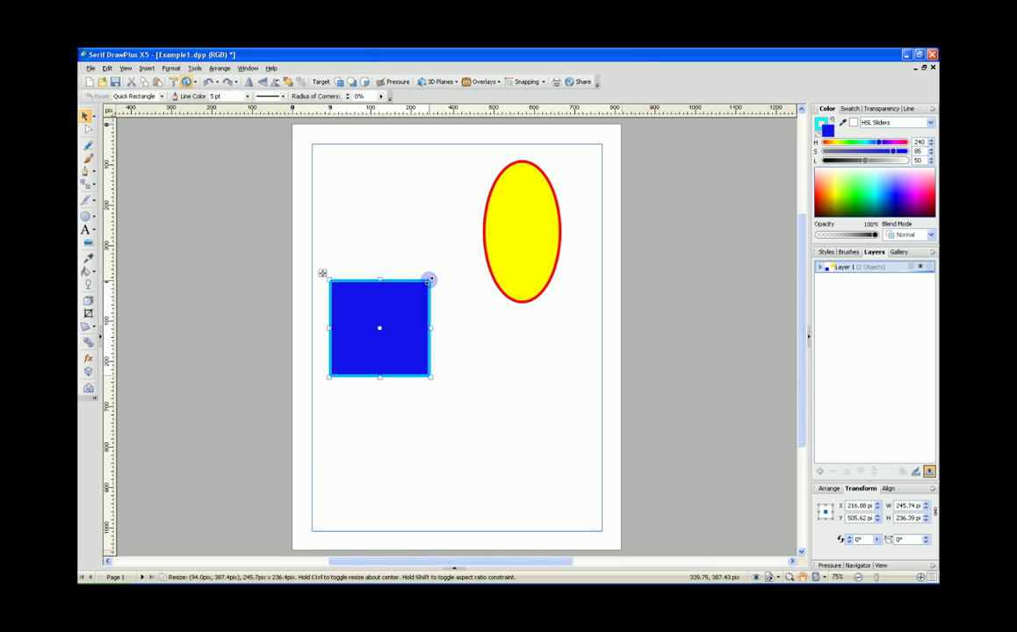
Resize the blue rectangle from its upper-right corner to about 260 by 242 pix and deselect it
{"action": "mouse_move", "coordinate": [429, 280]}
{"action": "left_mouse_down"}
{"action": "mouse_move", "coordinate": [411, 265]}
{"action": "mouse_move", "coordinate": [393, 280]}
{"action": "mouse_move", "coordinate": [399, 309]}
{"action": "mouse_move", "coordinate": [426, 315]}
{"action": "mouse_move", "coordinate": [437, 274]}
{"action": "mouse_move", "coordinate": [413, 275]}
{"action": "mouse_move", "coordinate": [426, 295]}
{"action": "mouse_move", "coordinate": [432, 284]}
{"action": "mouse_move", "coordinate": [379, 270]}
{"action": "mouse_move", "coordinate": [379, 286]}
{"action": "mouse_move", "coordinate": [380, 277]}
{"action": "mouse_move", "coordinate": [429, 284]}
{"action": "left_mouse_up"}
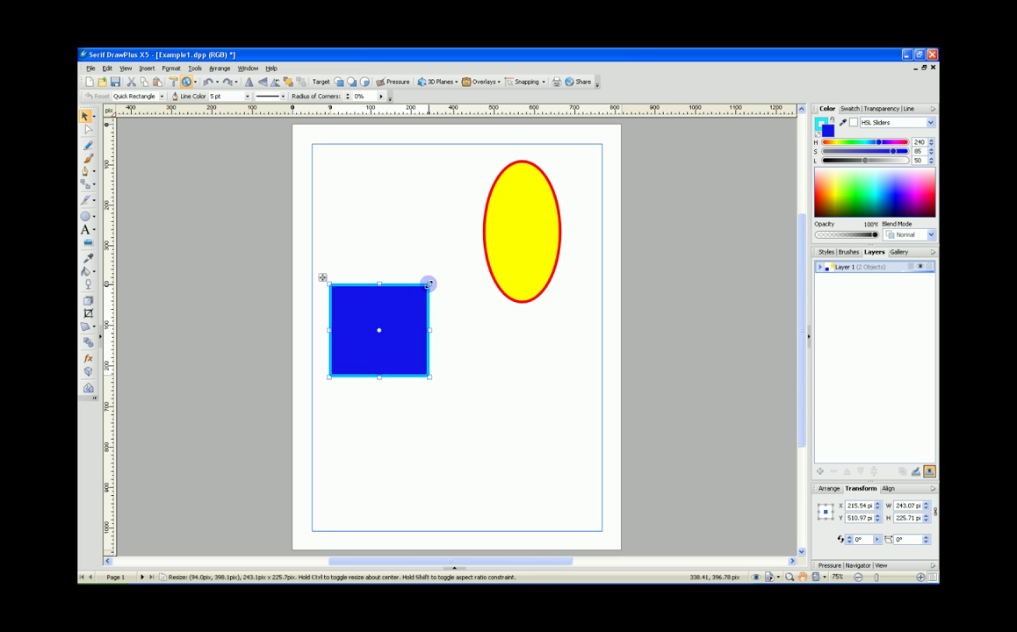
{"action": "left_click_drag", "start_coordinate": [429, 284], "coordinate": [437, 261]}
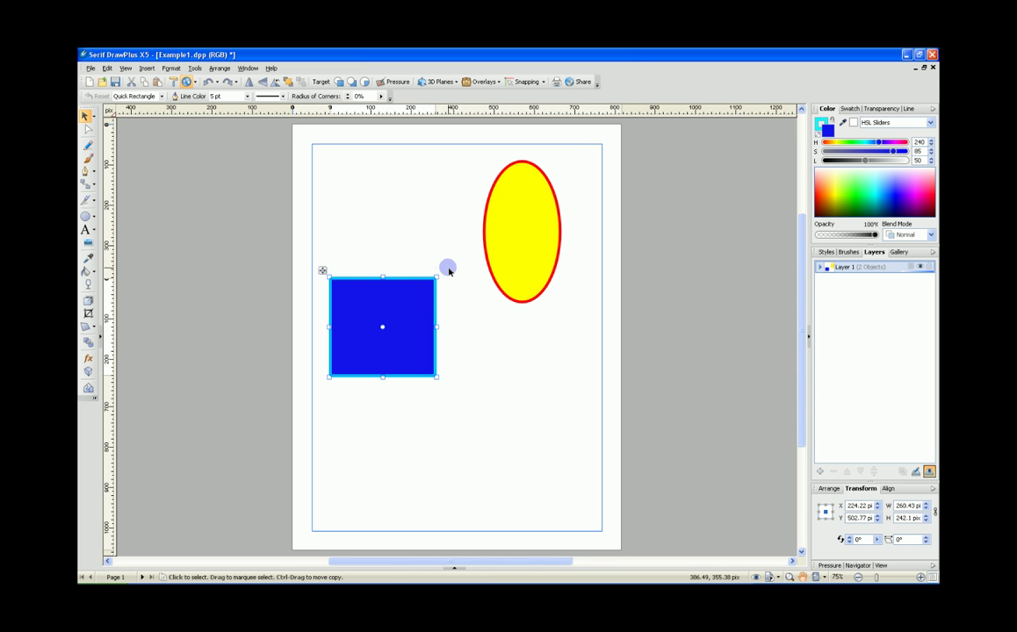
{"action": "left_click", "coordinate": [448, 271]}
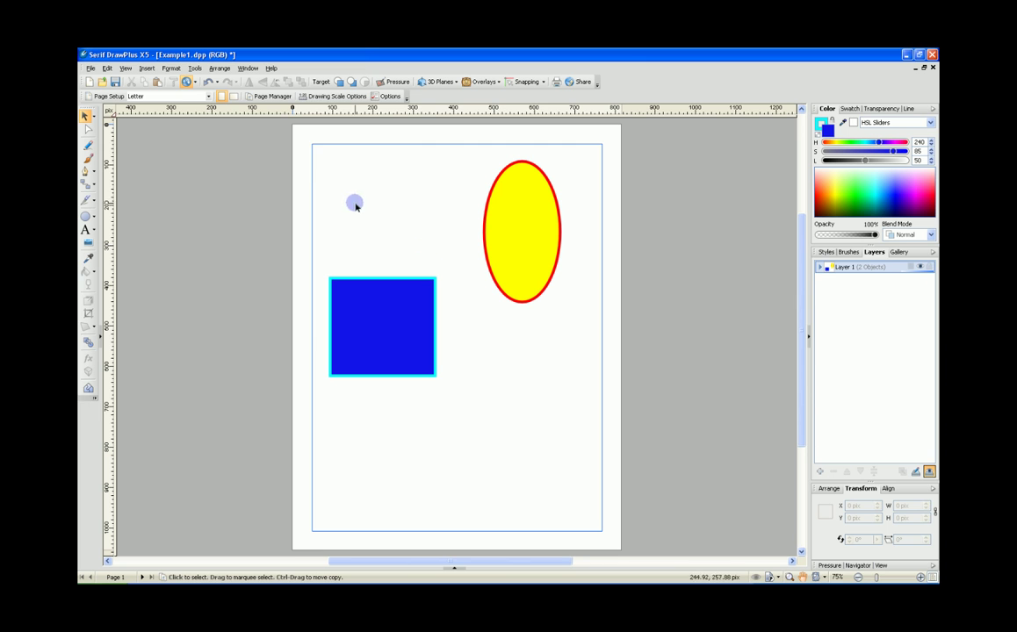
Select the rectangle and ellipse together, shrink them to about 401 by 385 pix, rotate them about 0.14°, and deselect them
{"action": "left_click_drag", "start_coordinate": [306, 145], "coordinate": [575, 411]}
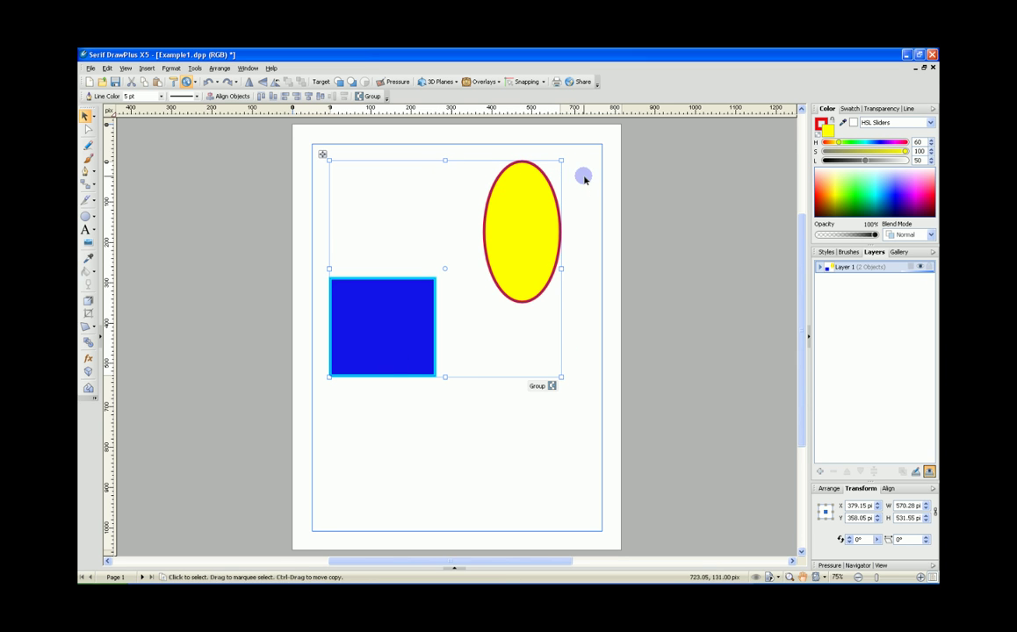
{"action": "left_click_drag", "start_coordinate": [561, 159], "coordinate": [493, 171]}
{"action": "left_click_drag", "start_coordinate": [411, 177], "coordinate": [409, 220]}
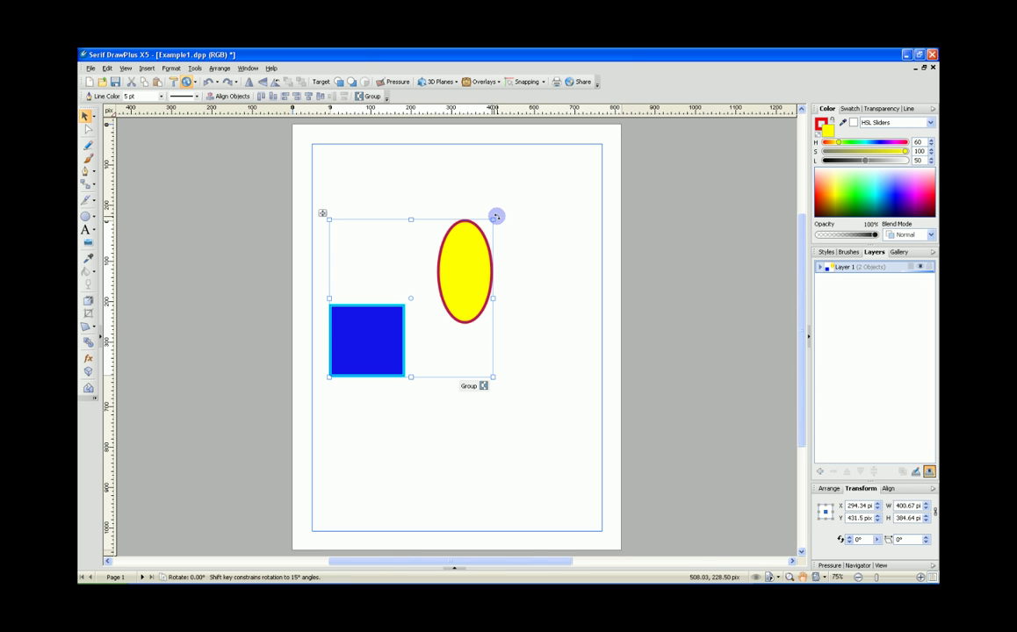
{"action": "mouse_move", "coordinate": [496, 216]}
{"action": "left_mouse_down"}
{"action": "mouse_move", "coordinate": [518, 268]}
{"action": "mouse_move", "coordinate": [497, 353]}
{"action": "mouse_move", "coordinate": [526, 272]}
{"action": "mouse_move", "coordinate": [500, 215]}
{"action": "mouse_move", "coordinate": [419, 206]}
{"action": "mouse_move", "coordinate": [493, 218]}
{"action": "left_mouse_up"}
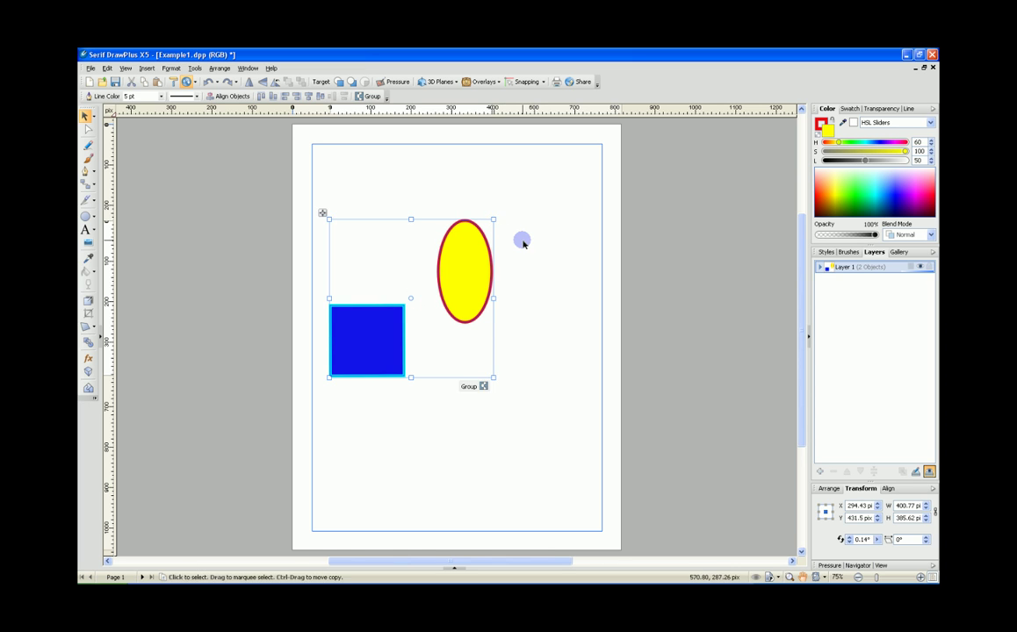
{"action": "left_click", "coordinate": [523, 238]}
Move the yellow ellipse's rotation centre up near its top, rotate the ellipse around that point, and deselect it
{"action": "left_click", "coordinate": [483, 253]}
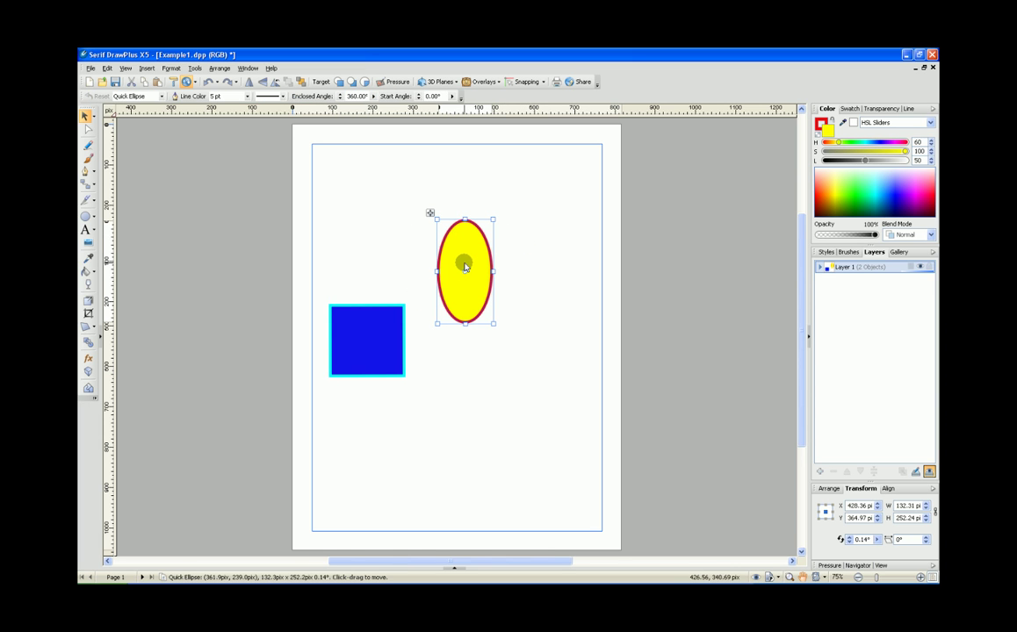
{"action": "left_click_drag", "start_coordinate": [465, 272], "coordinate": [464, 272]}
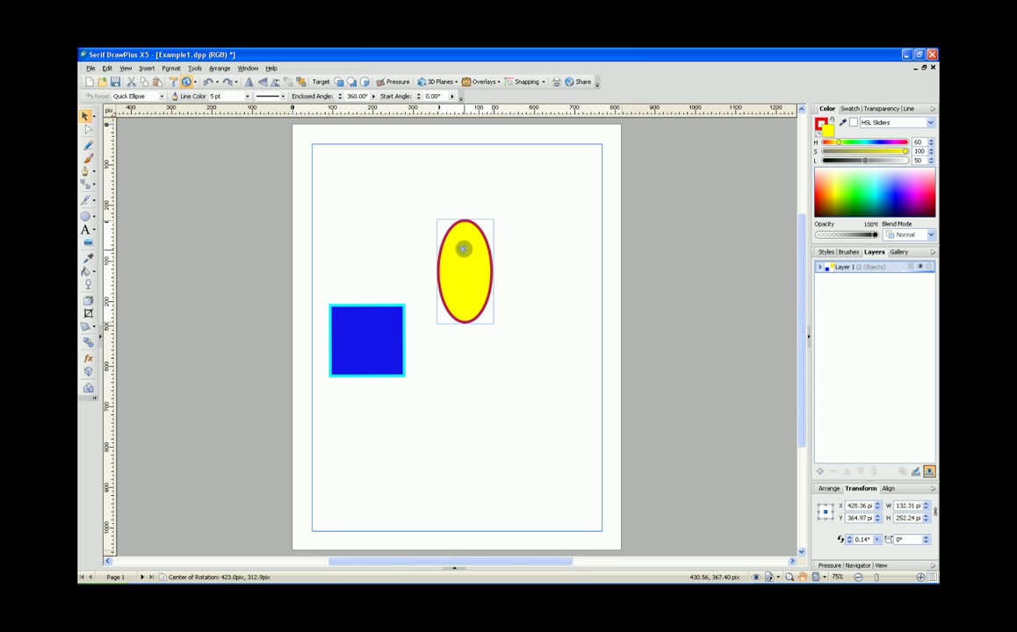
{"action": "left_click_drag", "start_coordinate": [464, 233], "coordinate": [496, 271]}
{"action": "left_click_drag", "start_coordinate": [495, 199], "coordinate": [511, 209]}
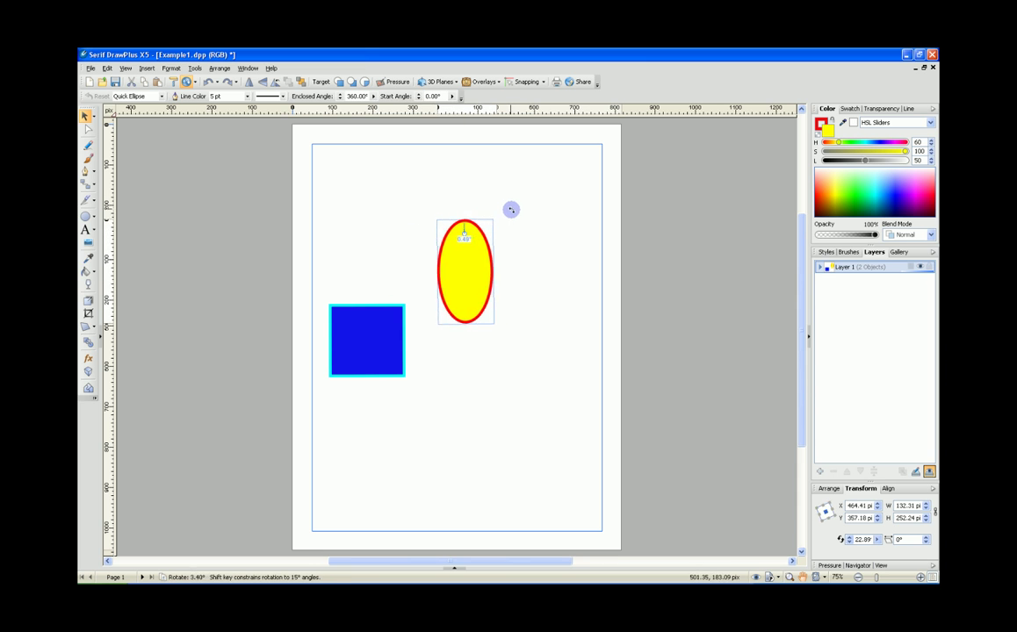
{"action": "left_click", "coordinate": [544, 213]}
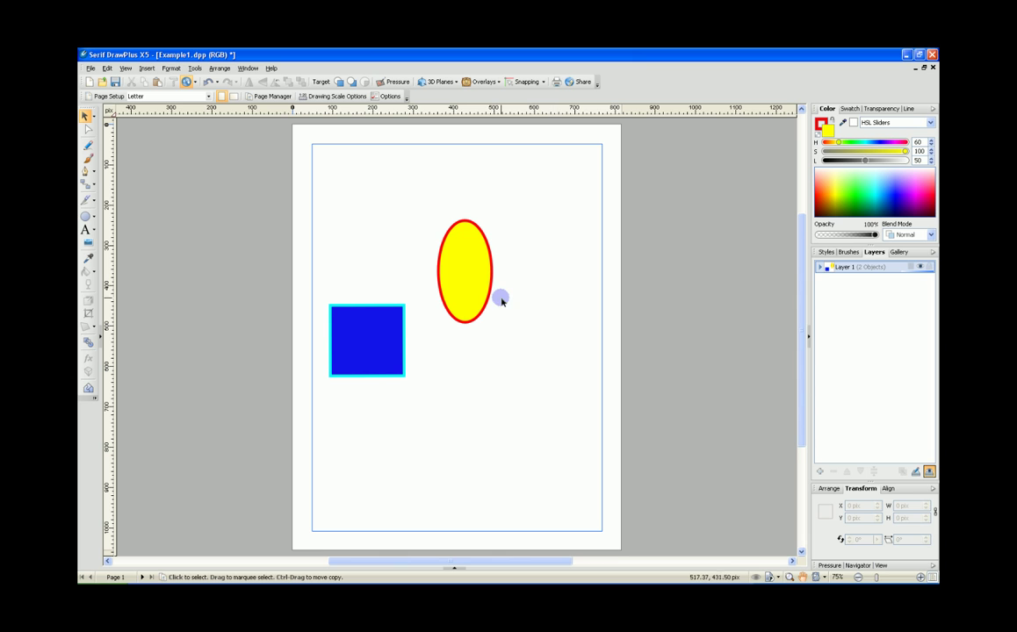
Shear the blue rectangle horizontally from its top edge by about -26° into a parallelogram
{"action": "left_click", "coordinate": [95, 118]}
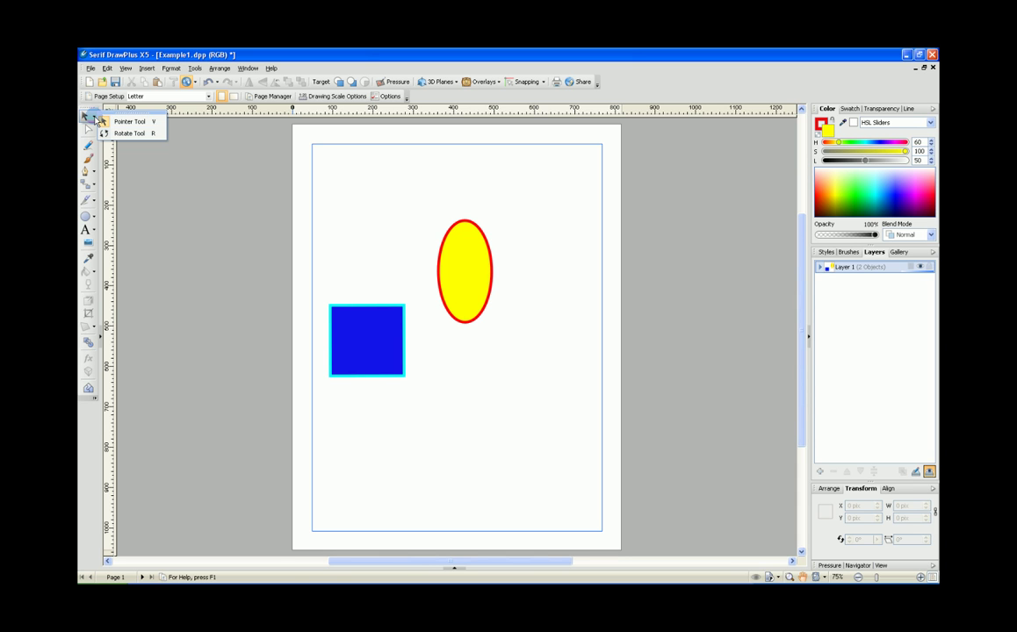
{"action": "left_click", "coordinate": [127, 121]}
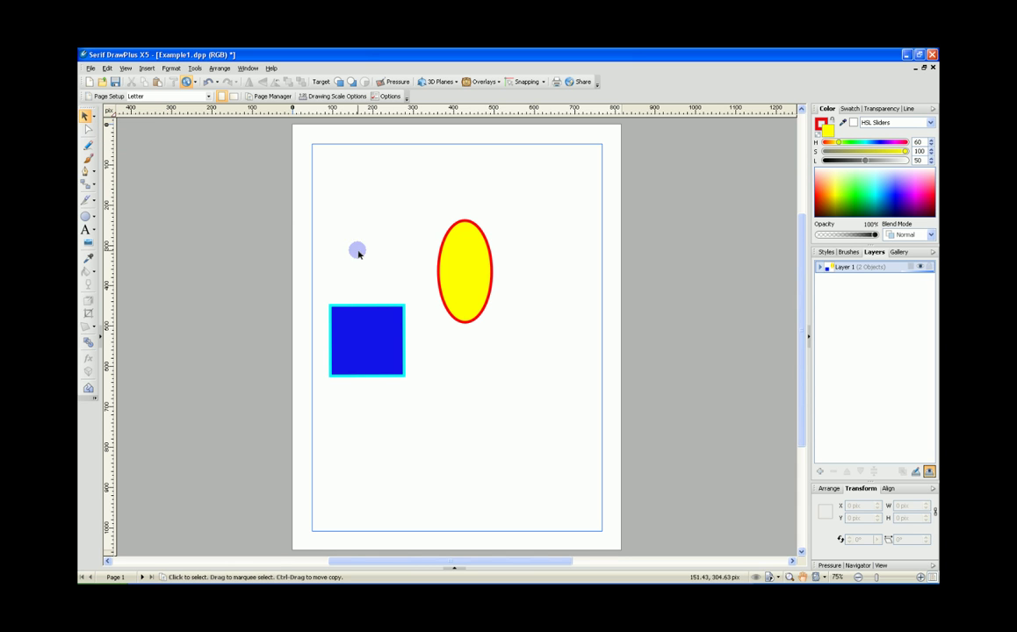
{"action": "left_click", "coordinate": [377, 320]}
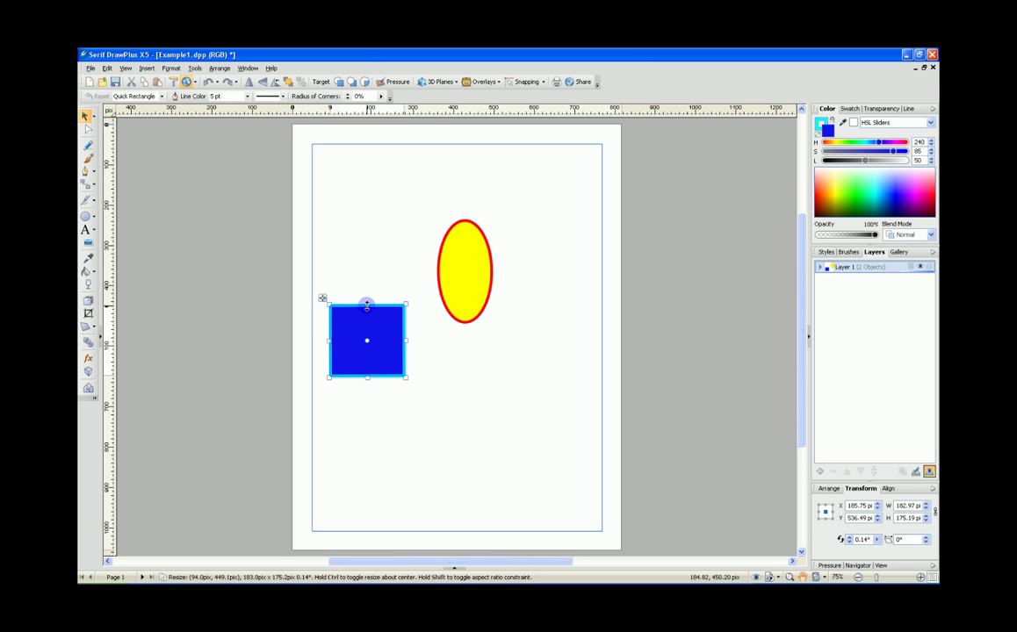
{"action": "left_click", "coordinate": [368, 313]}
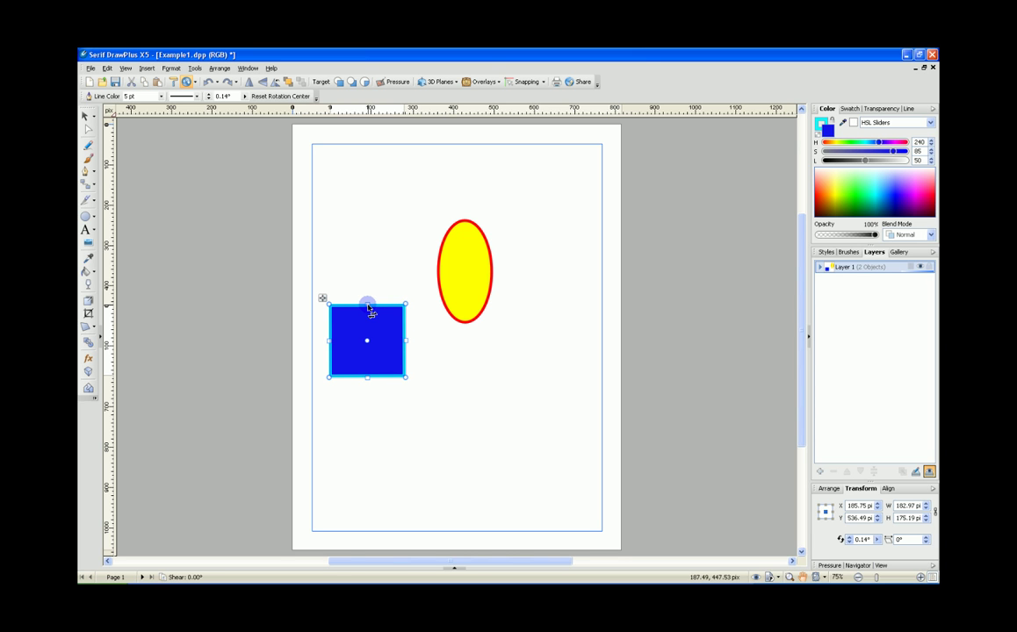
{"action": "left_click_drag", "start_coordinate": [369, 310], "coordinate": [394, 316]}
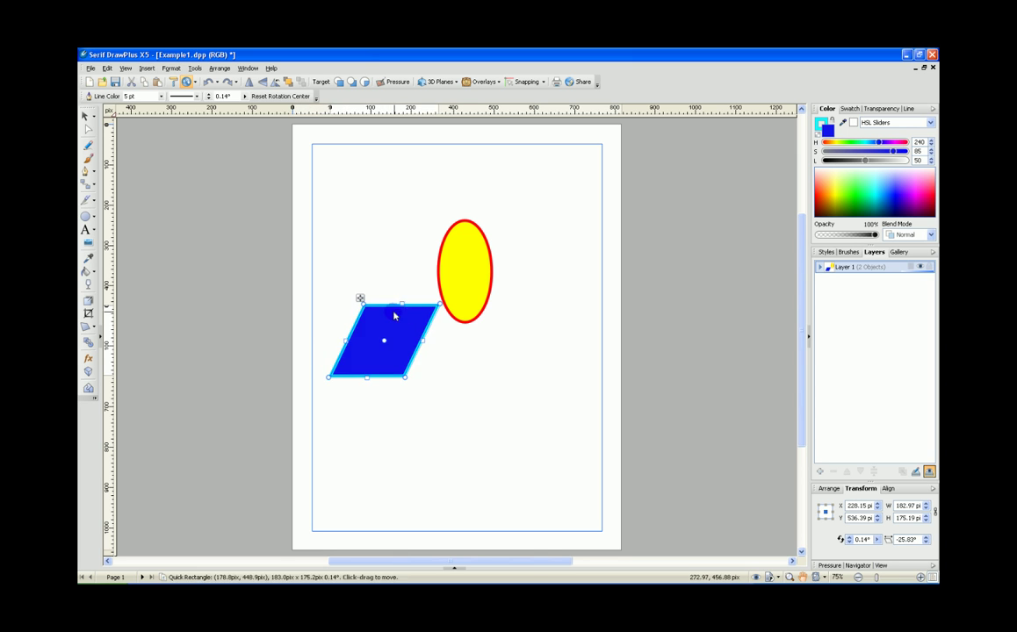
Reshape the blue parallelogram into an upright diamond rotated about 52°, and resize it from its top corner
{"action": "mouse_move", "coordinate": [347, 340]}
{"action": "left_mouse_down"}
{"action": "mouse_move", "coordinate": [345, 367]}
{"action": "mouse_move", "coordinate": [338, 325]}
{"action": "mouse_move", "coordinate": [338, 352]}
{"action": "left_mouse_up"}
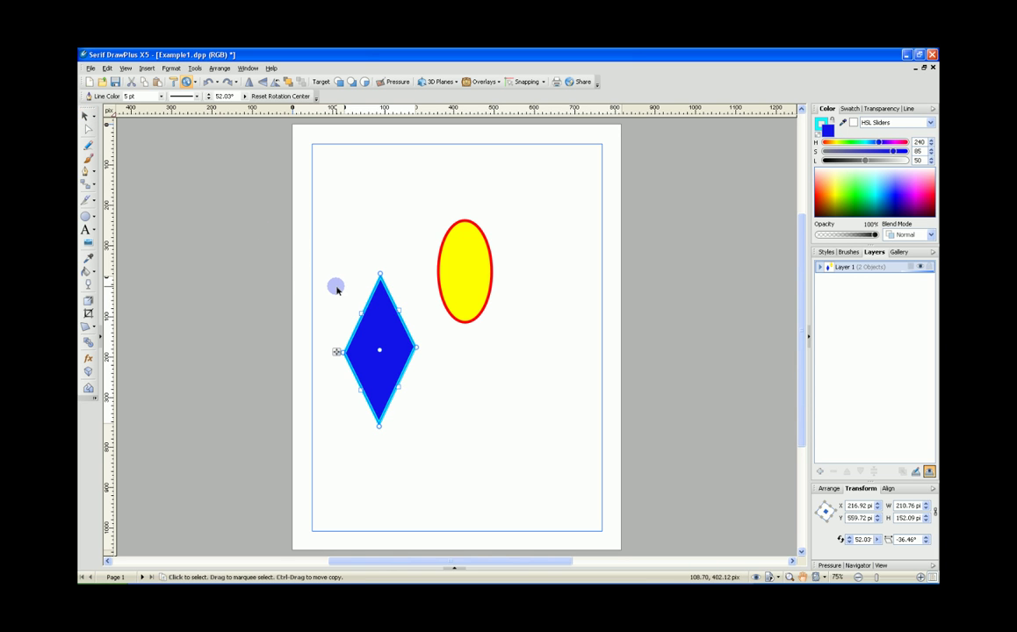
{"action": "key", "text": "Escape"}
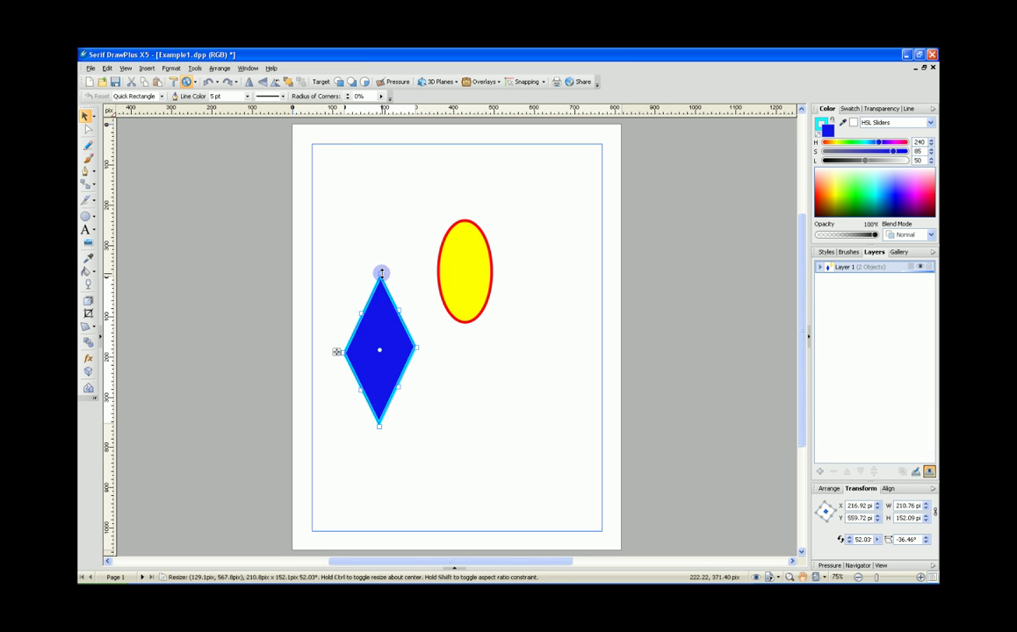
{"action": "left_click_drag", "start_coordinate": [382, 273], "coordinate": [377, 220]}
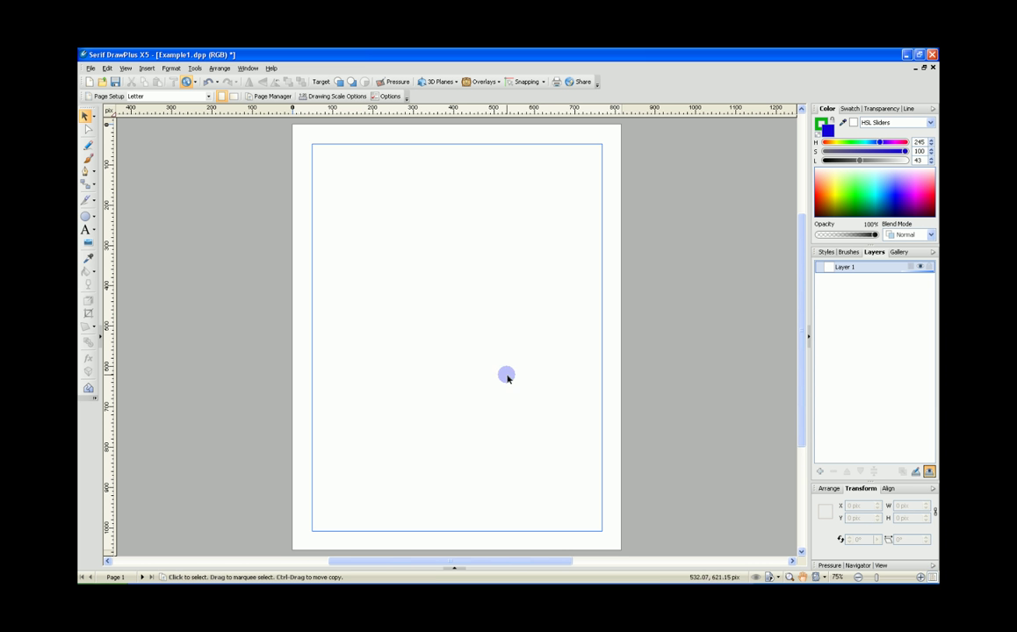
Draw a closed, smooth freeform curve about 398 by 213 pix in the upper part of the page with the Pen tool
{"action": "left_click", "coordinate": [93, 173]}
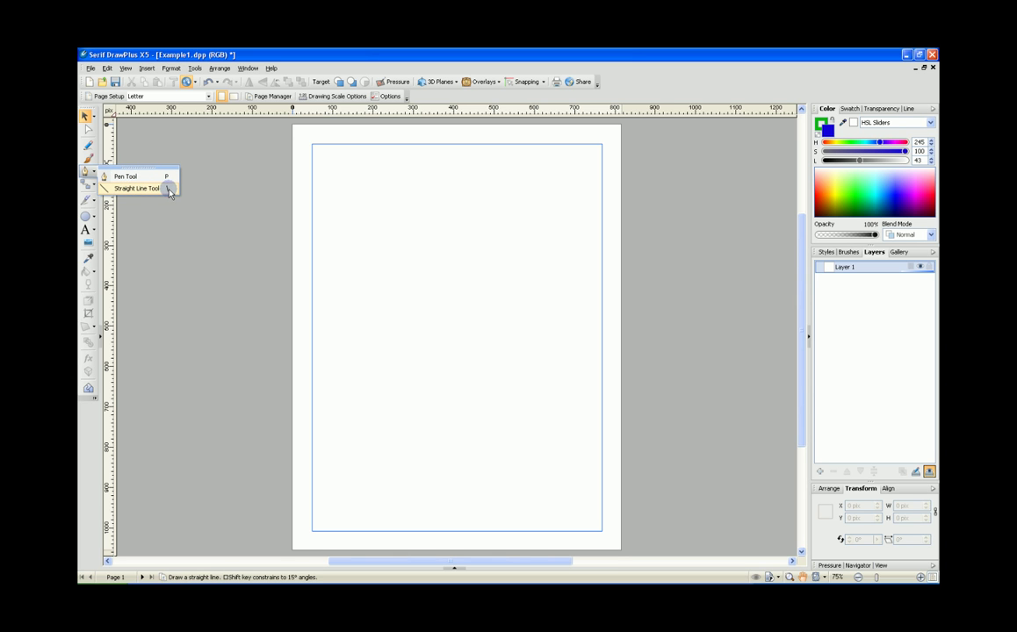
{"action": "left_click", "coordinate": [137, 180]}
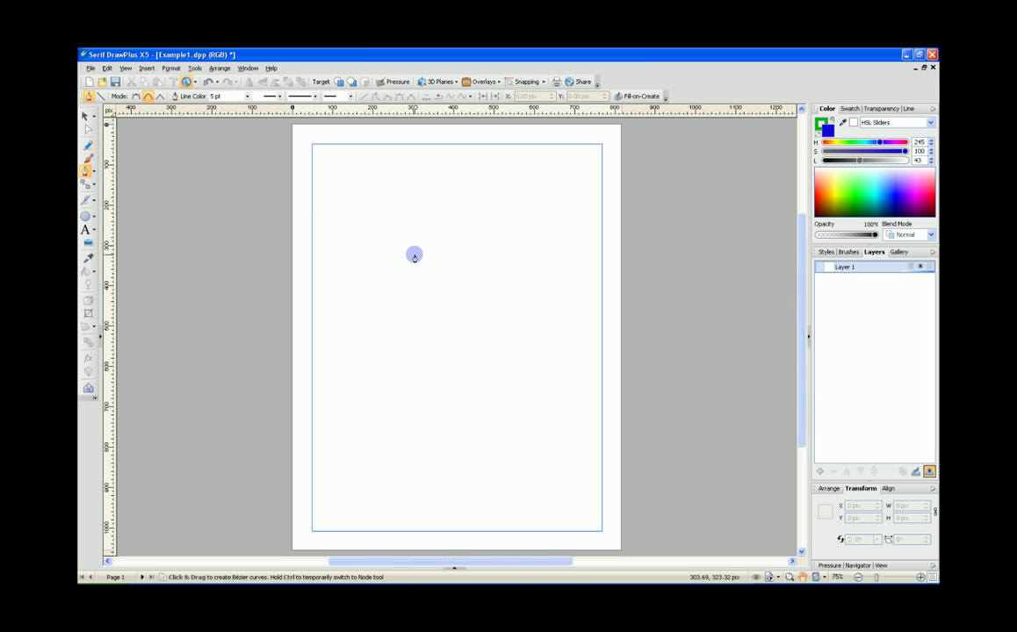
{"action": "left_click", "coordinate": [333, 239]}
{"action": "left_click", "coordinate": [359, 220]}
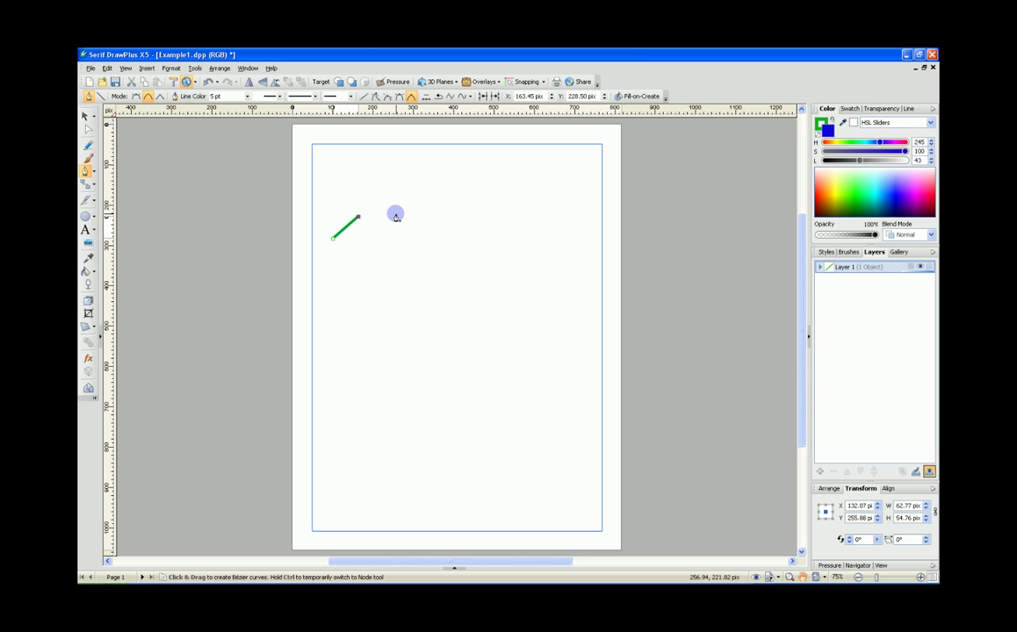
{"action": "left_click", "coordinate": [396, 215]}
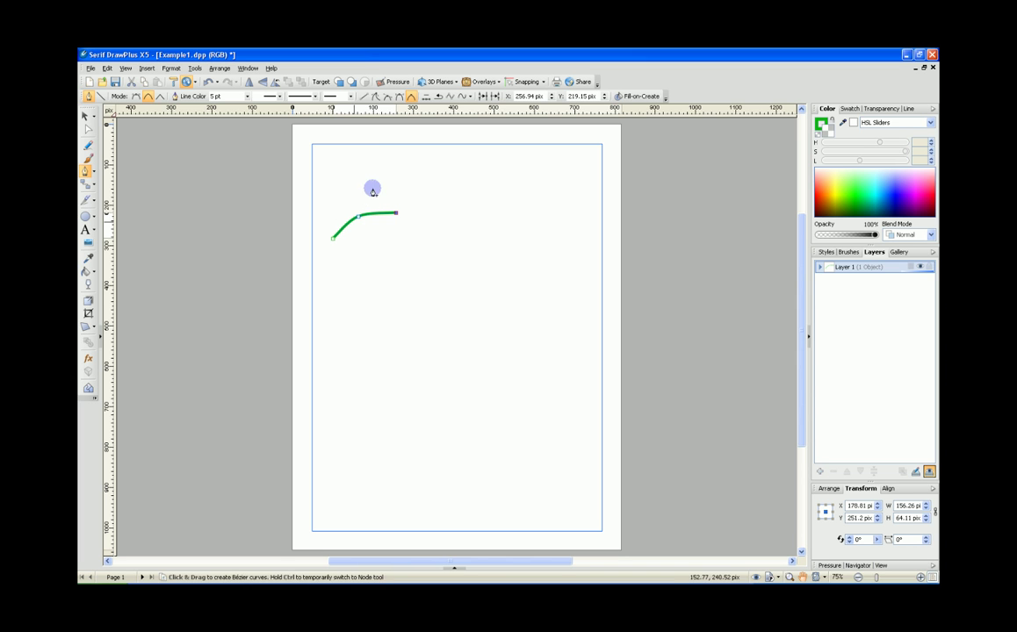
{"action": "left_click", "coordinate": [410, 97]}
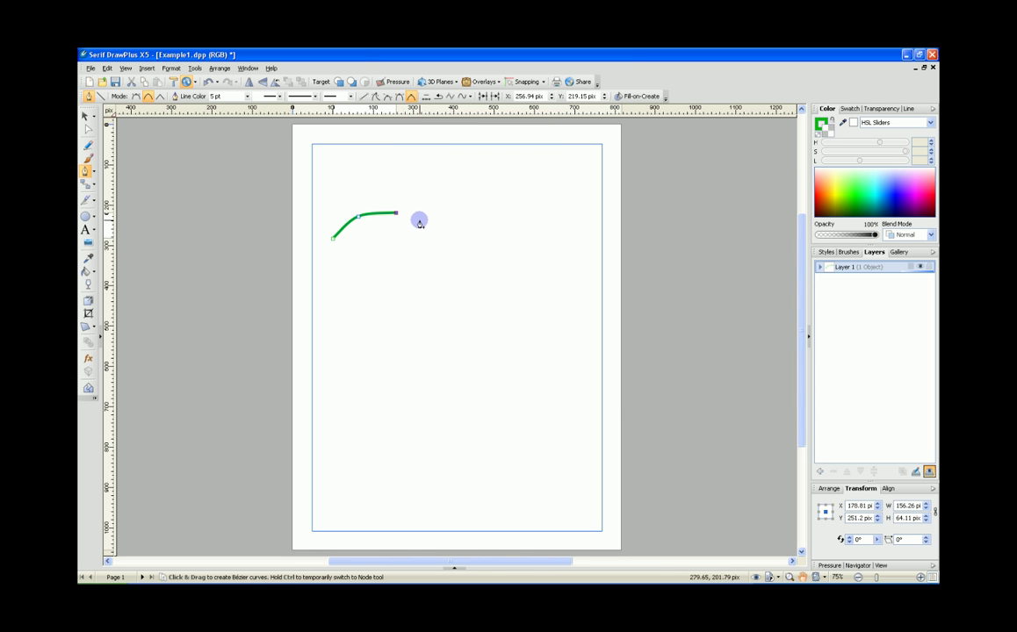
{"action": "left_click_drag", "start_coordinate": [421, 220], "coordinate": [363, 271]}
{"action": "left_click", "coordinate": [348, 263]}
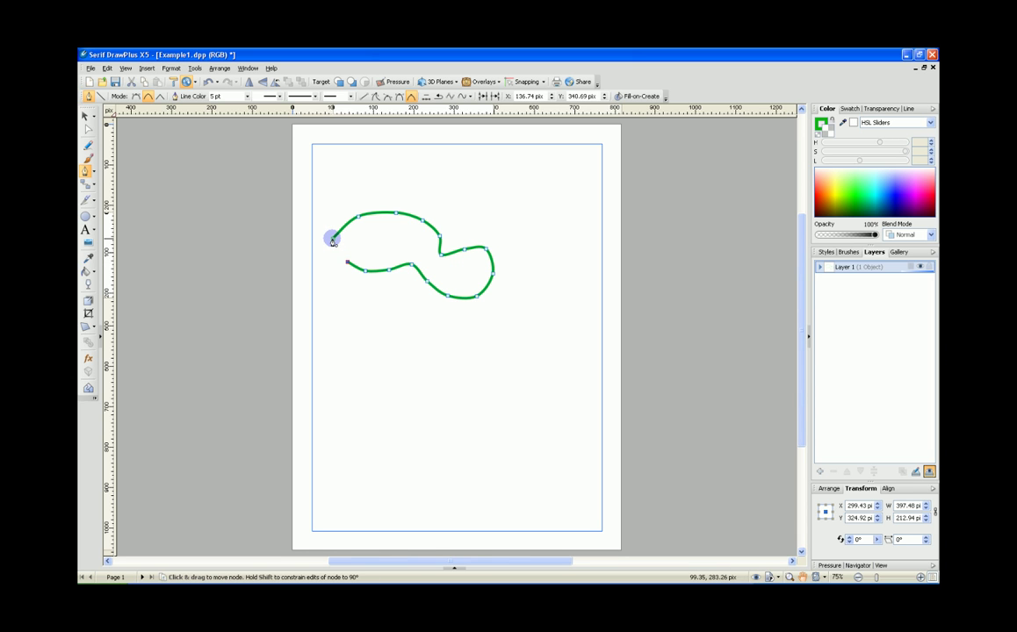
{"action": "left_click", "coordinate": [348, 263]}
{"action": "left_click", "coordinate": [333, 240]}
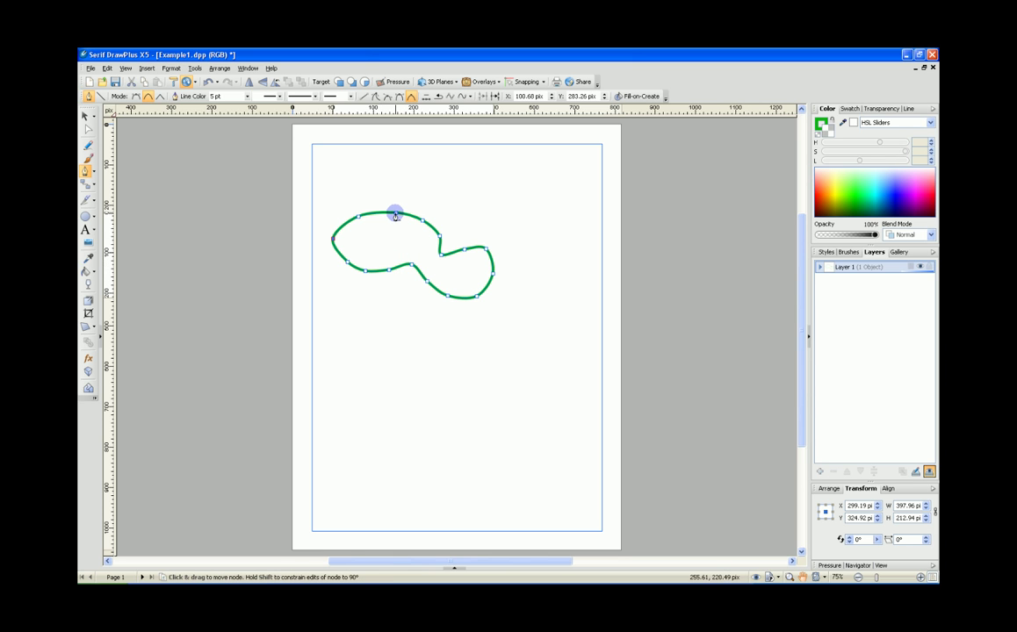
Delete a node on the curve's top edge, and add and move nodes to reshape the outline to about 398 by 254 pix
{"action": "key", "text": "Delete"}
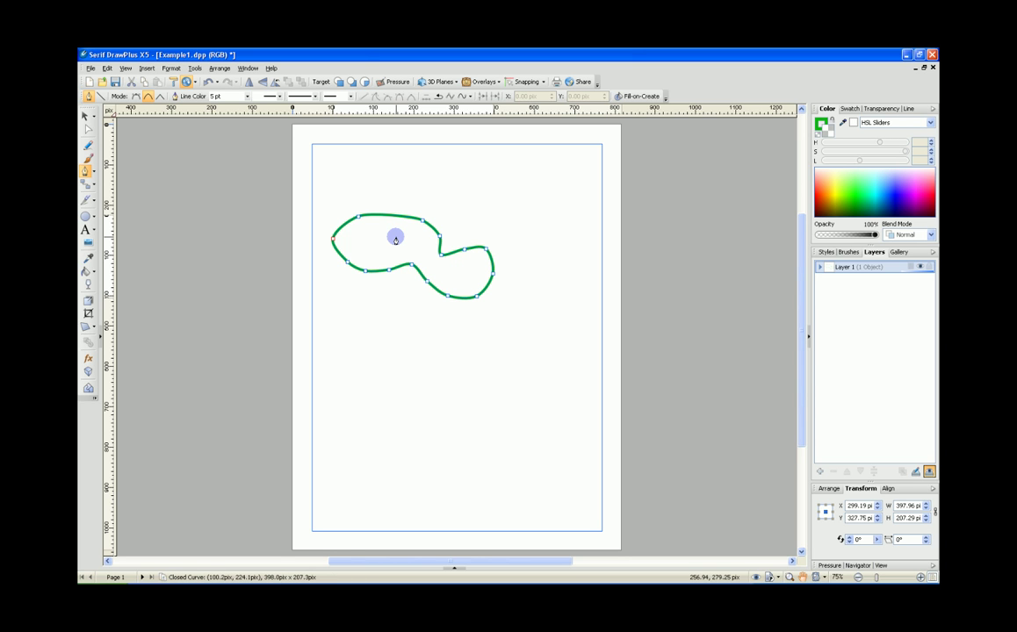
{"action": "left_click", "coordinate": [392, 217]}
{"action": "left_click_drag", "start_coordinate": [392, 217], "coordinate": [352, 204]}
{"action": "left_click_drag", "start_coordinate": [410, 267], "coordinate": [398, 247]}
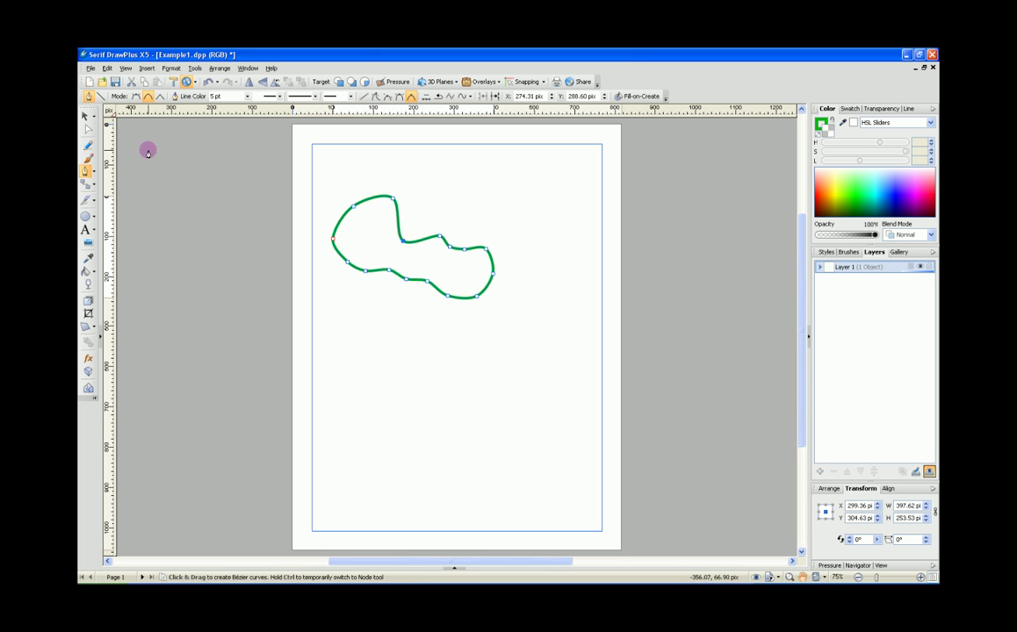
Adjust the control handles of the node in the curve's upper notch with the Node tool, including as a sharp corner
{"action": "left_click", "coordinate": [89, 131]}
{"action": "left_click", "coordinate": [418, 261]}
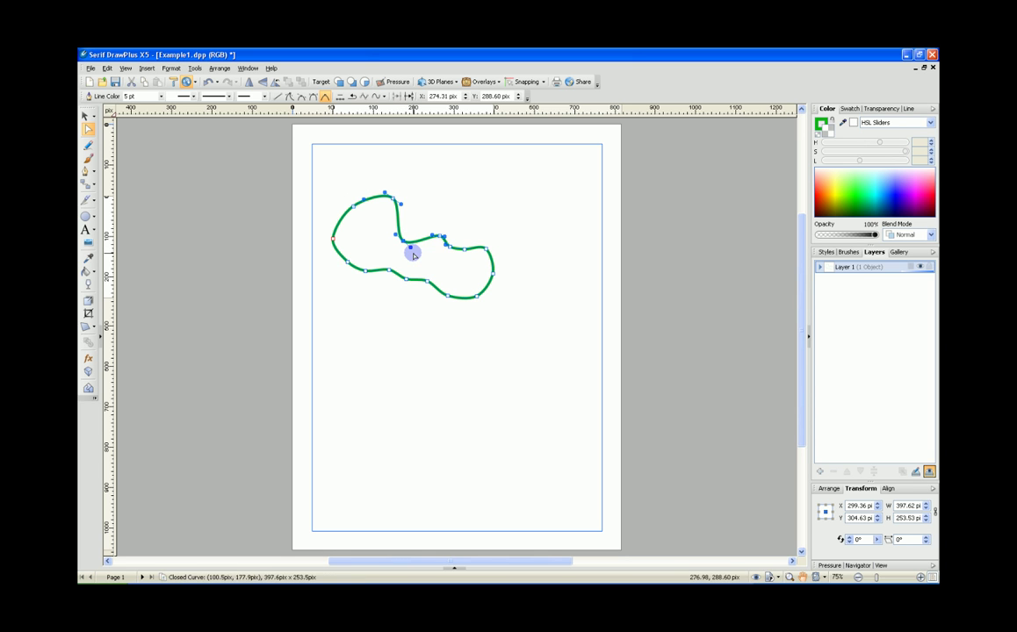
{"action": "left_click_drag", "start_coordinate": [410, 249], "coordinate": [390, 231]}
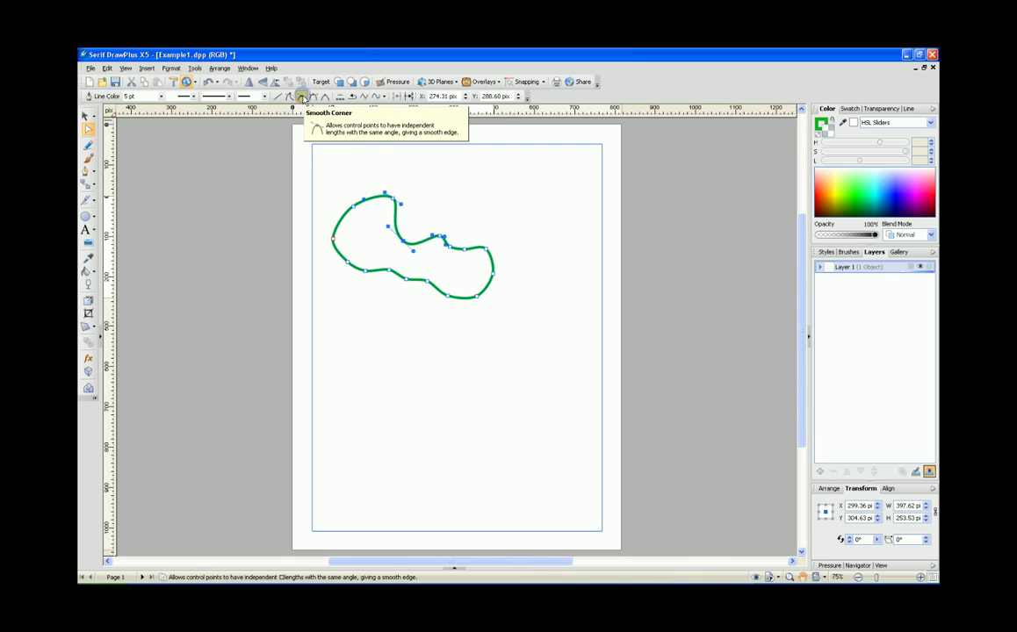
{"action": "left_click_drag", "start_coordinate": [392, 217], "coordinate": [416, 255]}
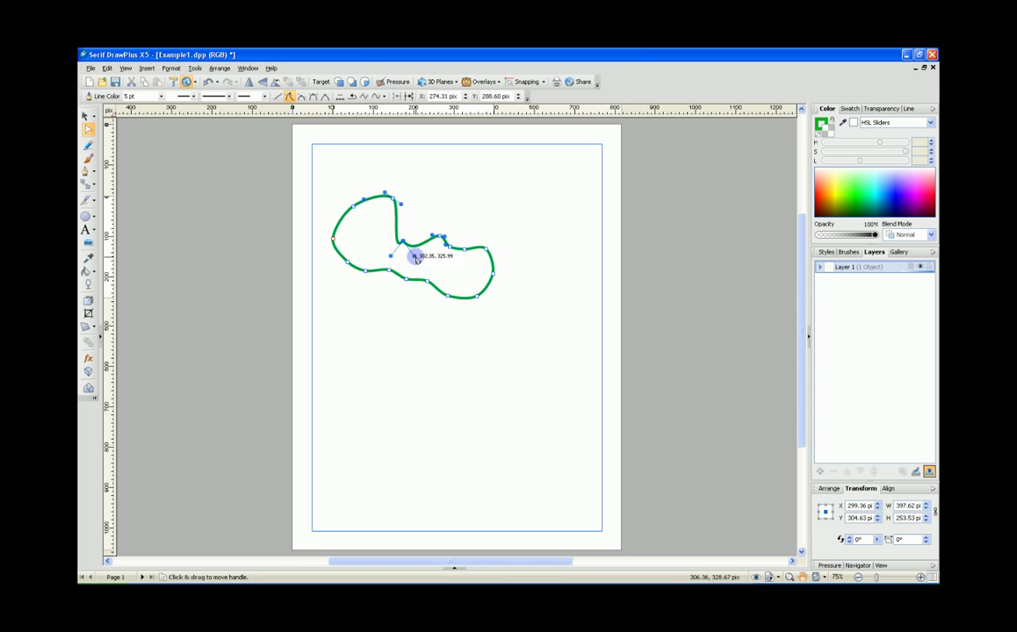
Reset the notch node to a smart corner, and lengthen its two control handles to deepen the bend
{"action": "left_click", "coordinate": [324, 96]}
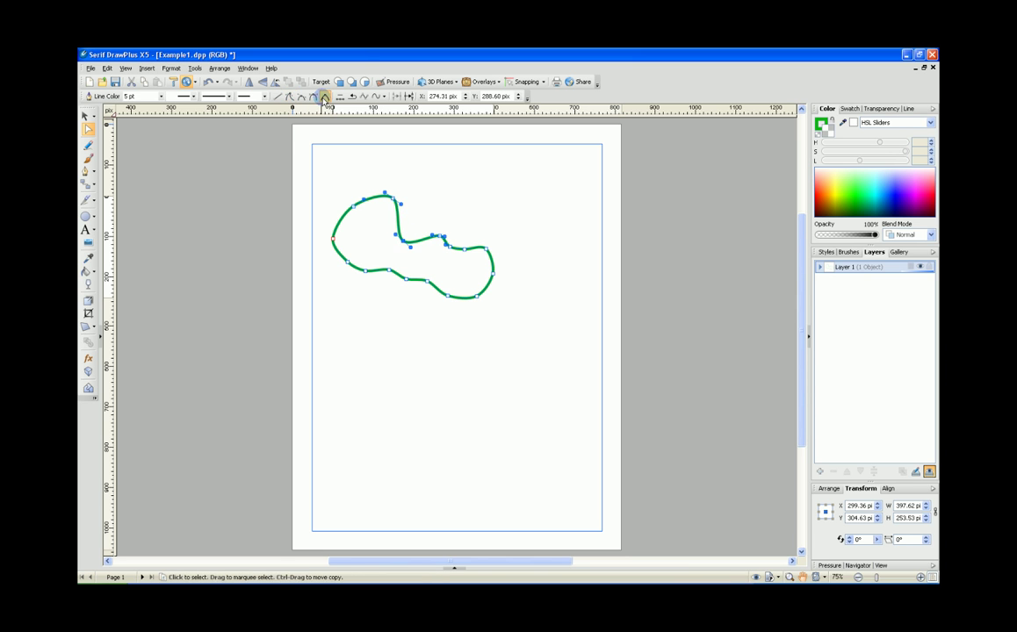
{"action": "left_click_drag", "start_coordinate": [410, 248], "coordinate": [438, 267]}
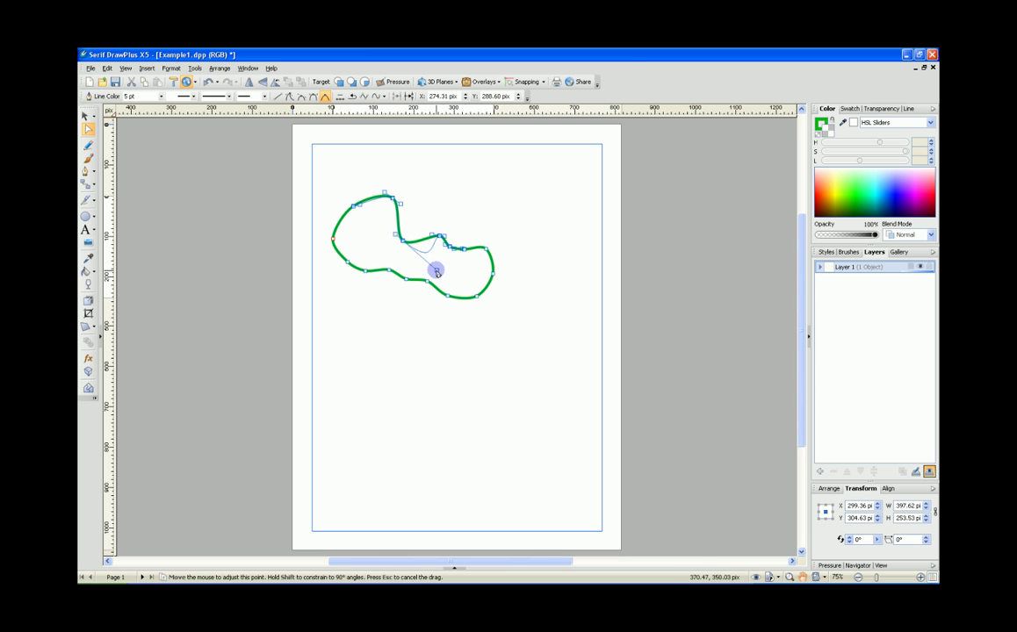
{"action": "left_click_drag", "start_coordinate": [437, 260], "coordinate": [387, 229]}
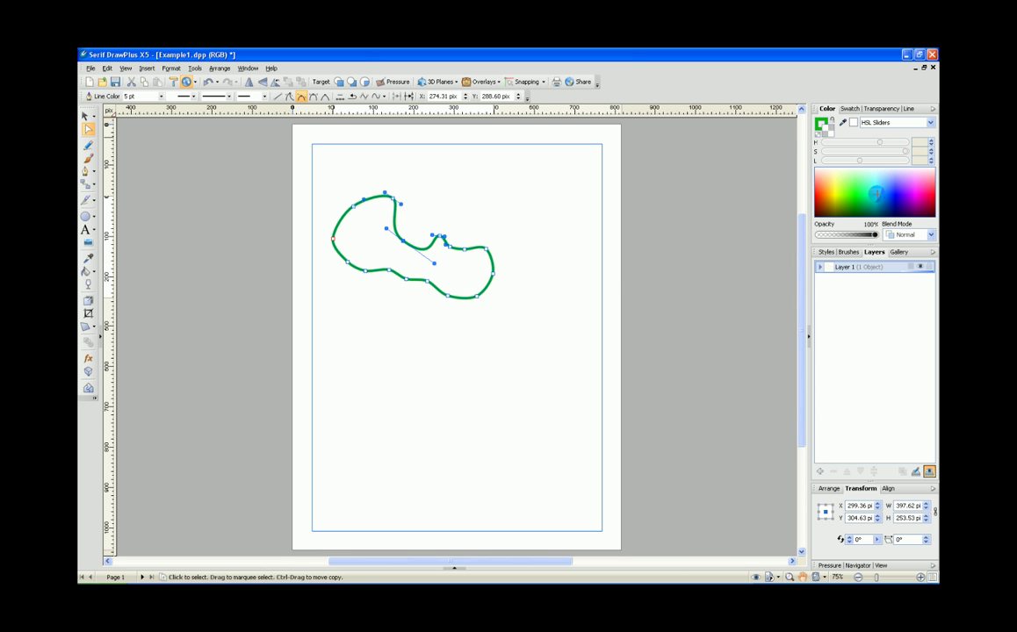
Fill the closed curve with bright cyan, nudge it slightly, and shrink it to about 367 by 235 pix
{"action": "left_click", "coordinate": [874, 194]}
{"action": "left_click", "coordinate": [359, 303]}
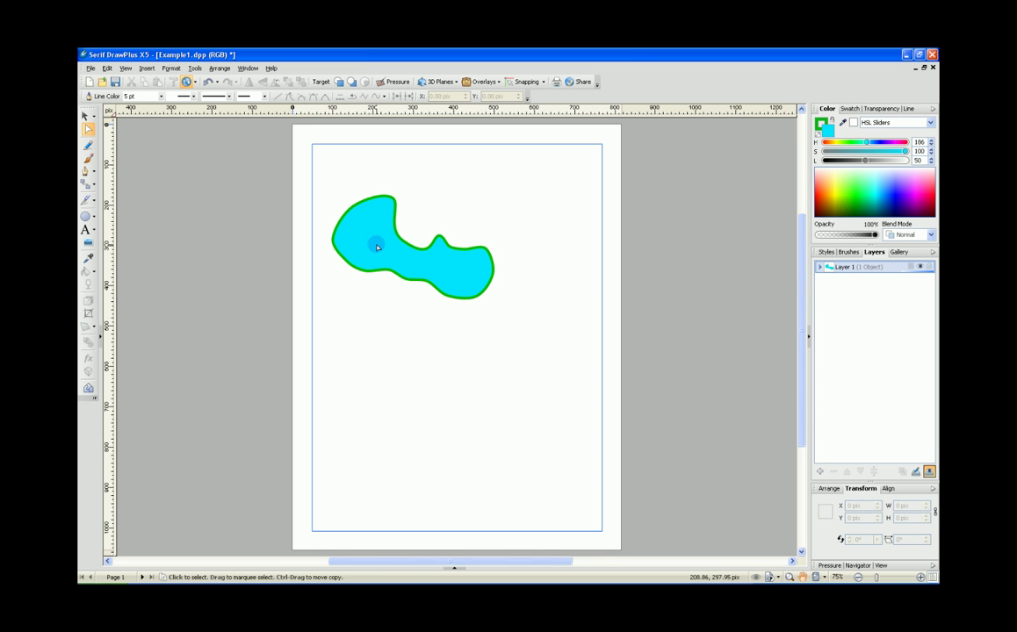
{"action": "left_click", "coordinate": [349, 237]}
{"action": "mouse_move", "coordinate": [349, 237]}
{"action": "left_mouse_down"}
{"action": "mouse_move", "coordinate": [374, 255]}
{"action": "mouse_move", "coordinate": [351, 242]}
{"action": "left_mouse_up"}
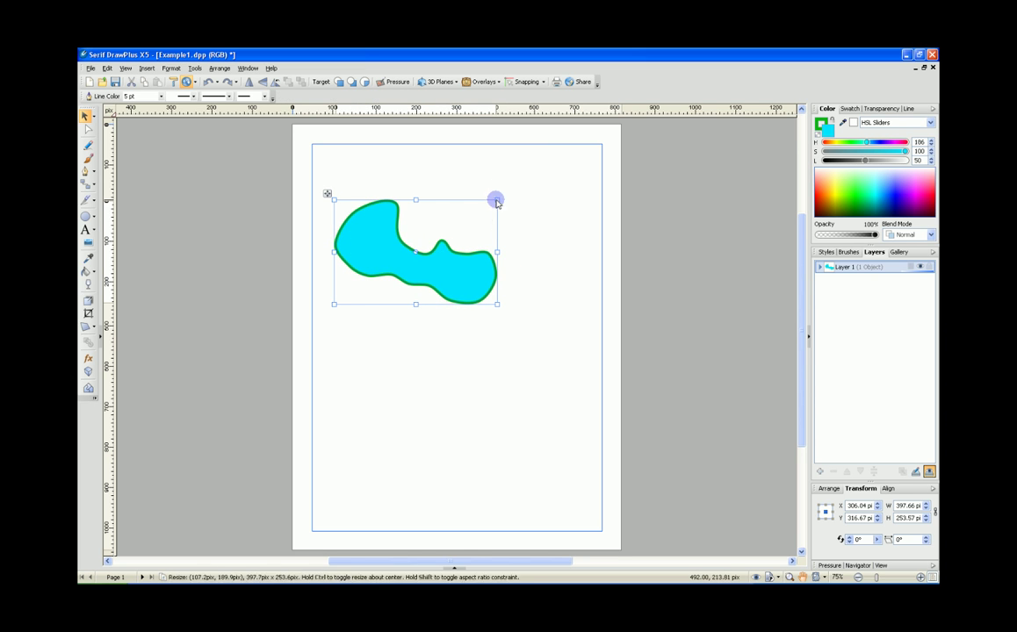
{"action": "left_click_drag", "start_coordinate": [497, 199], "coordinate": [515, 215]}
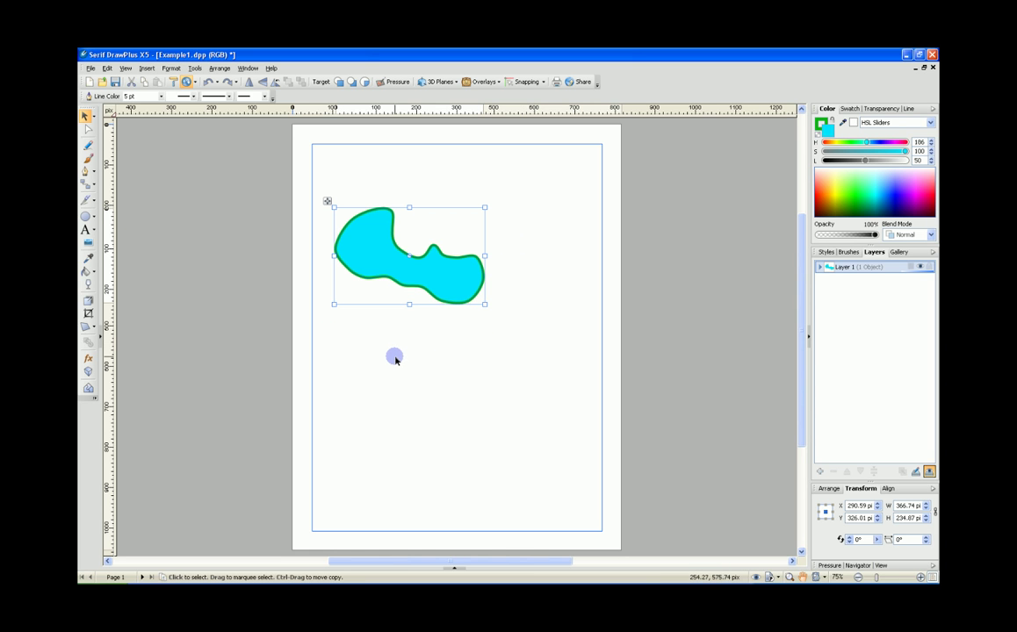
Draw a closed four-sided shape with a sloping top edge from straight lines below the cyan shape, about 325 by 364 pix
{"action": "key", "text": "p"}
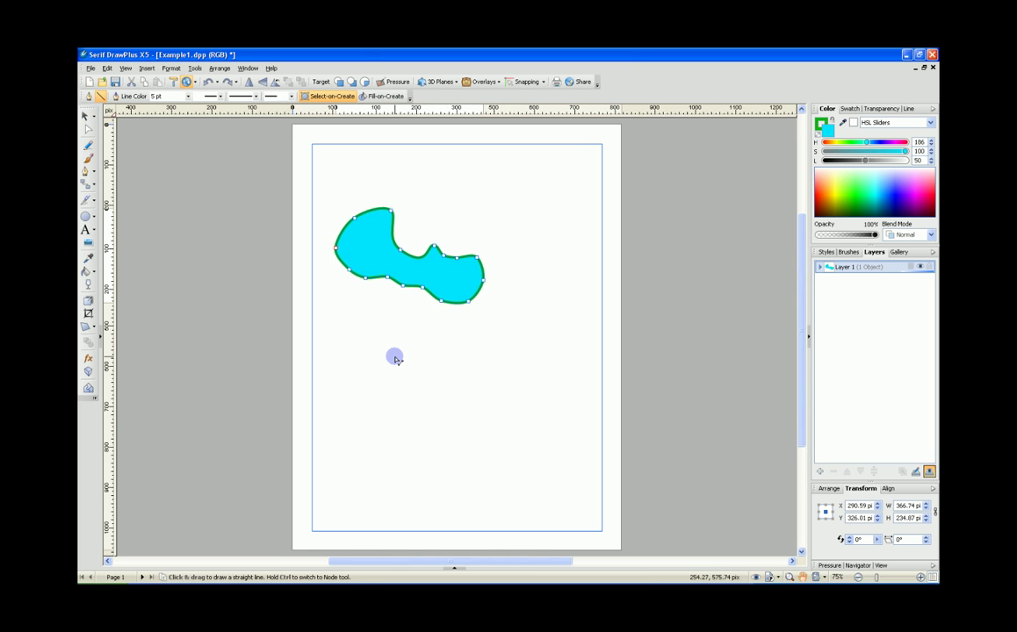
{"action": "left_click", "coordinate": [351, 328]}
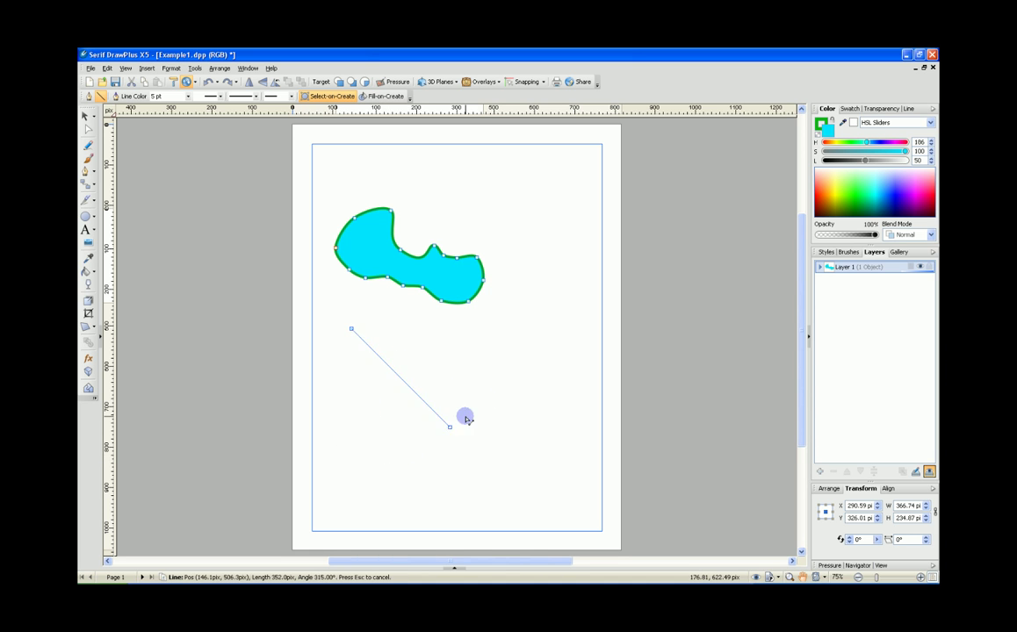
{"action": "left_click", "coordinate": [352, 475]}
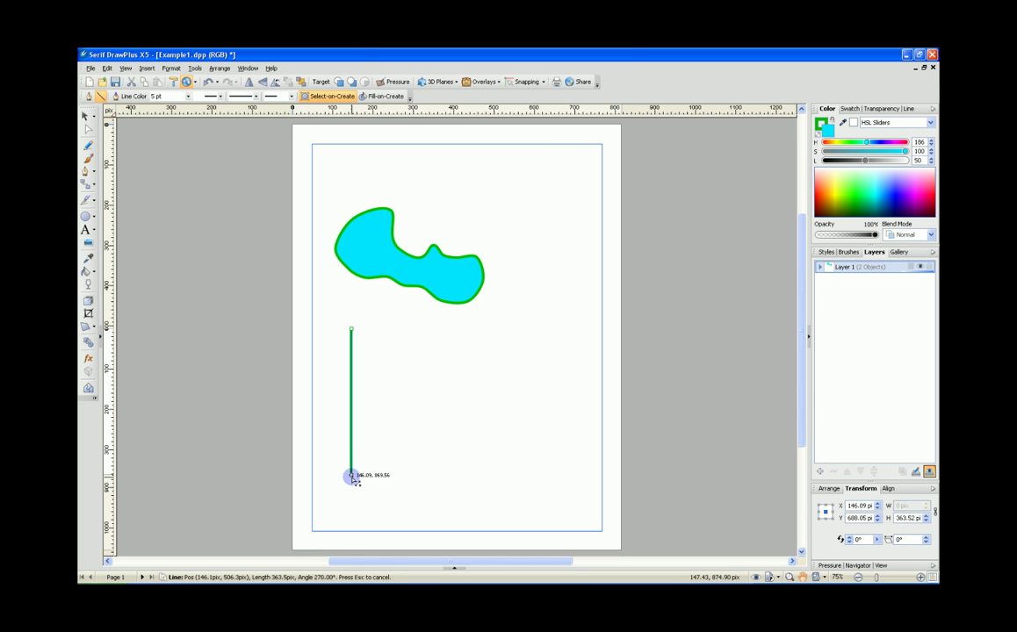
{"action": "left_click_drag", "start_coordinate": [352, 475], "coordinate": [351, 331]}
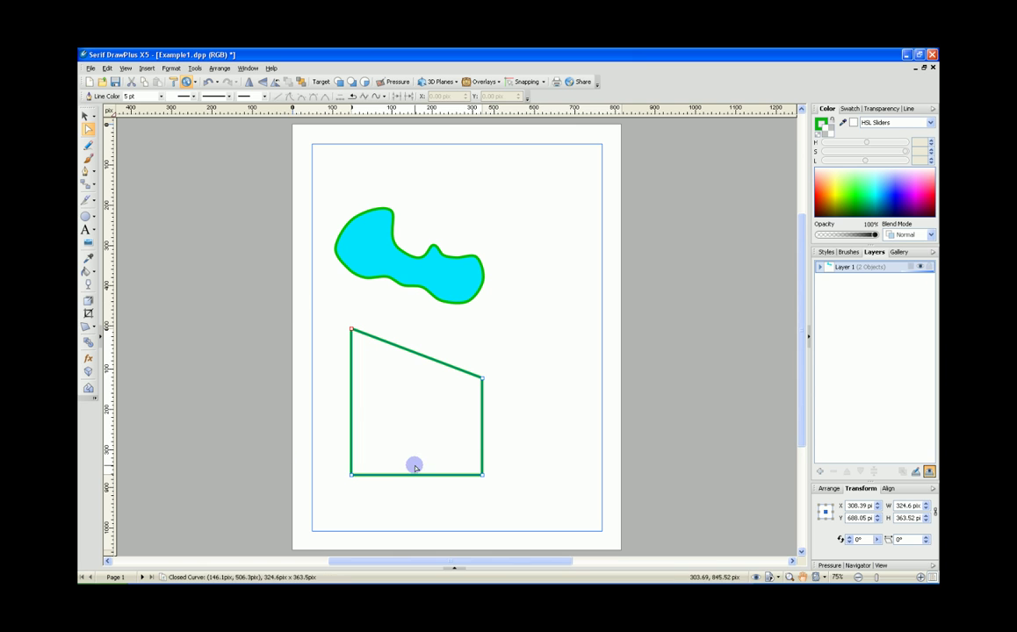
{"action": "key", "text": "Escape"}
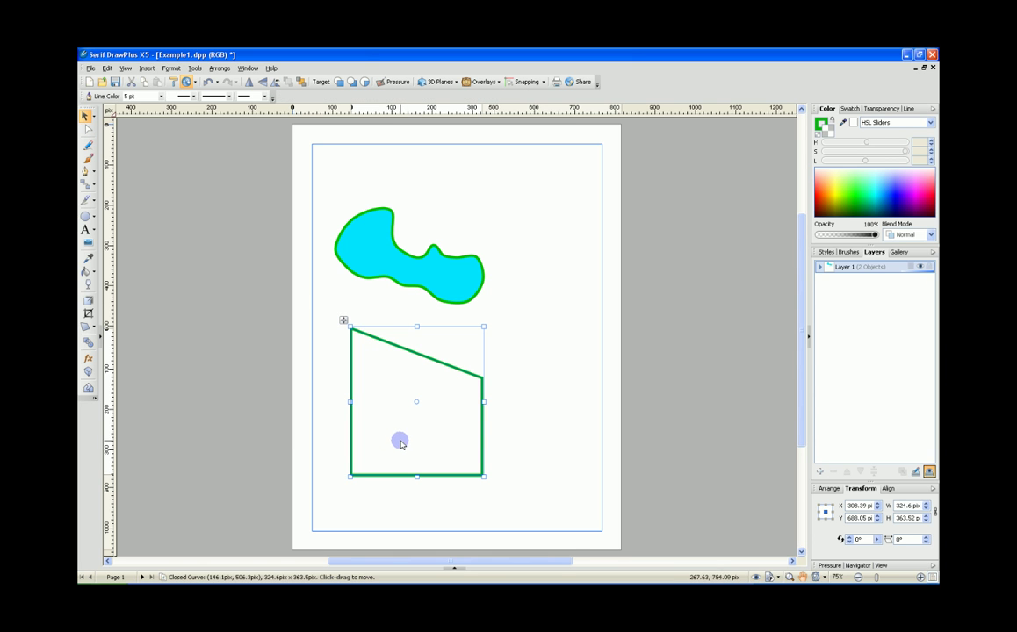
Fill the four-sided shape with bright yellow (H 66, S 100, L 57) and move it slightly down the page below the cyan shape
{"action": "left_click_drag", "start_coordinate": [395, 413], "coordinate": [407, 427]}
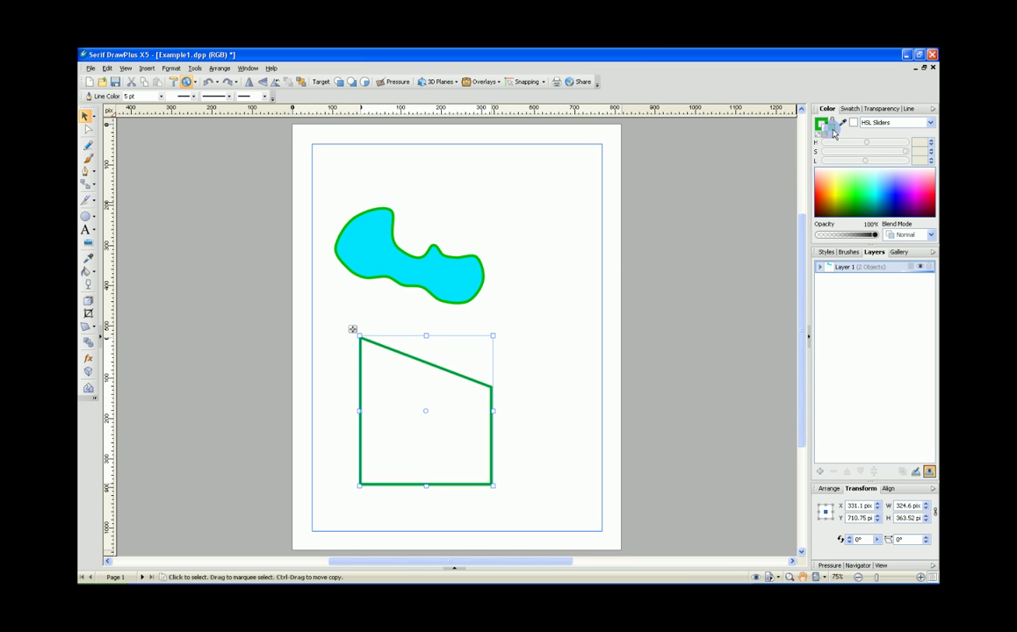
{"action": "left_click", "coordinate": [836, 181]}
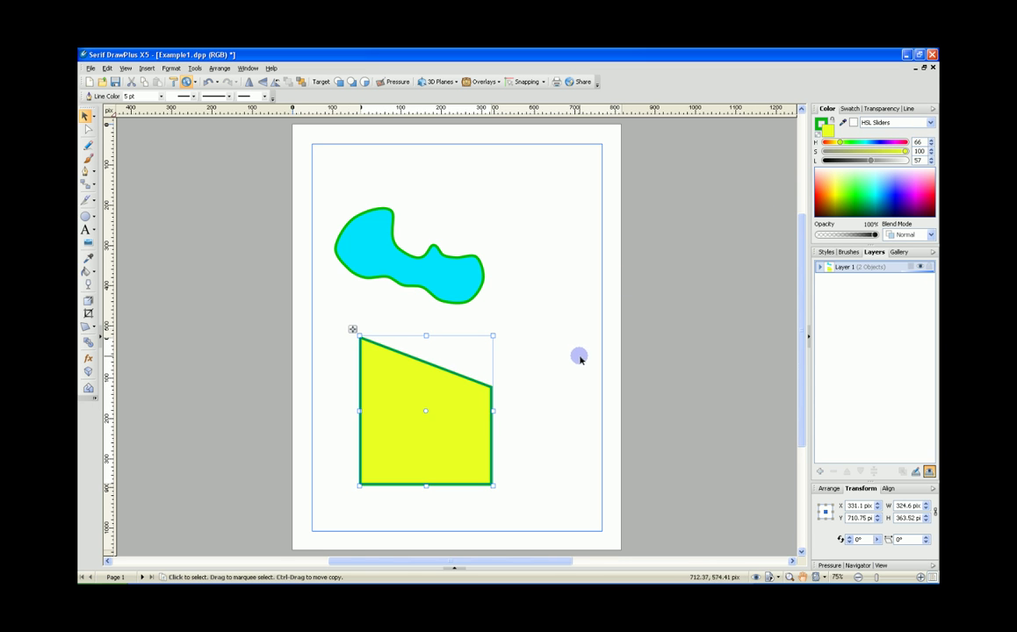
{"action": "left_click_drag", "start_coordinate": [462, 413], "coordinate": [434, 425]}
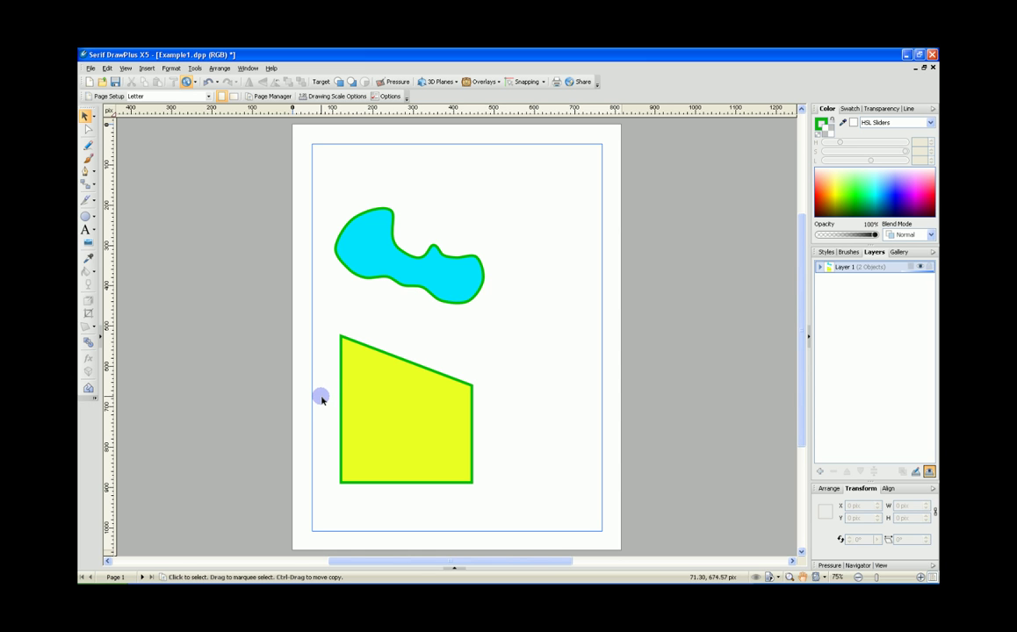
{"action": "mouse_move", "coordinate": [322, 401]}
{"action": "left_mouse_down"}
{"action": "mouse_move", "coordinate": [344, 399]}
{"action": "mouse_move", "coordinate": [325, 401]}
{"action": "left_mouse_up"}
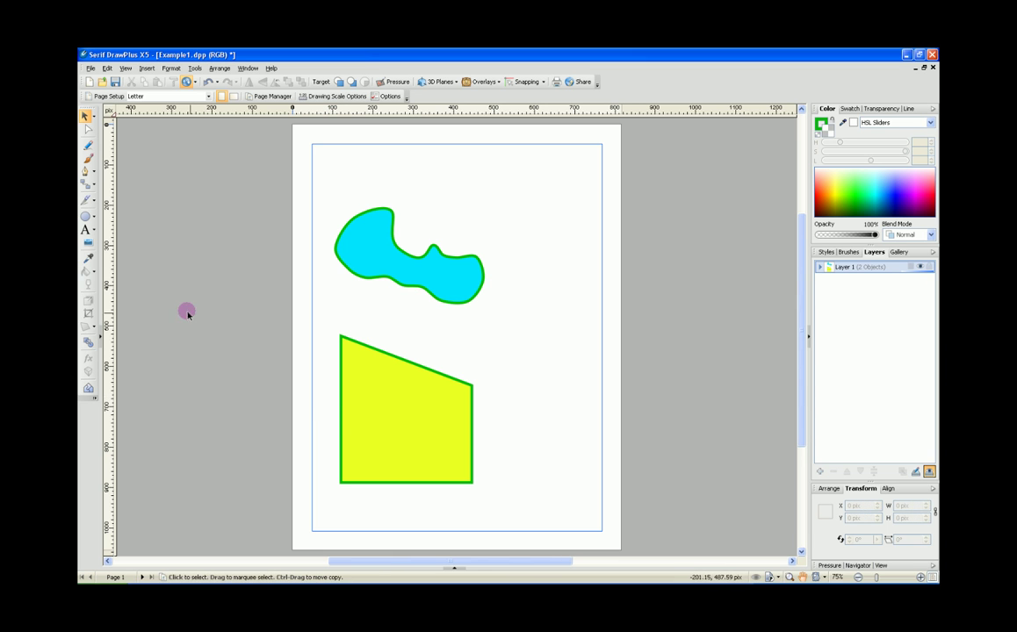
Cut the yellow shape in two with a wavy horizontal Freehand Knife stroke across its middle, and move the upper piece up
{"action": "left_click", "coordinate": [85, 203]}
{"action": "left_click", "coordinate": [105, 211]}
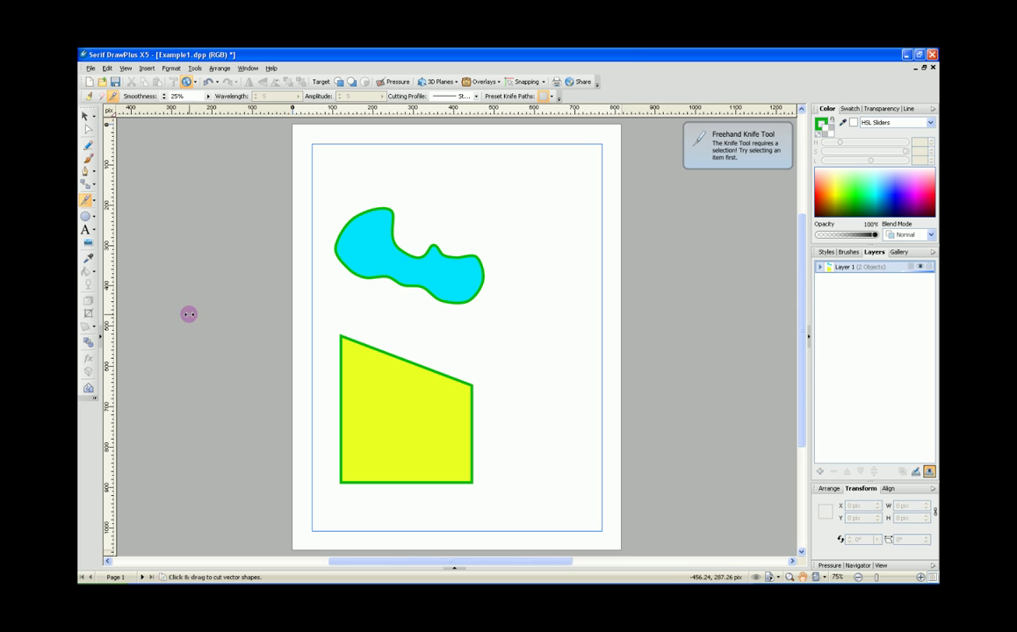
{"action": "mouse_move", "coordinate": [327, 411]}
{"action": "left_mouse_down"}
{"action": "mouse_move", "coordinate": [365, 404]}
{"action": "mouse_move", "coordinate": [386, 419]}
{"action": "mouse_move", "coordinate": [414, 407]}
{"action": "mouse_move", "coordinate": [501, 424]}
{"action": "left_mouse_up"}
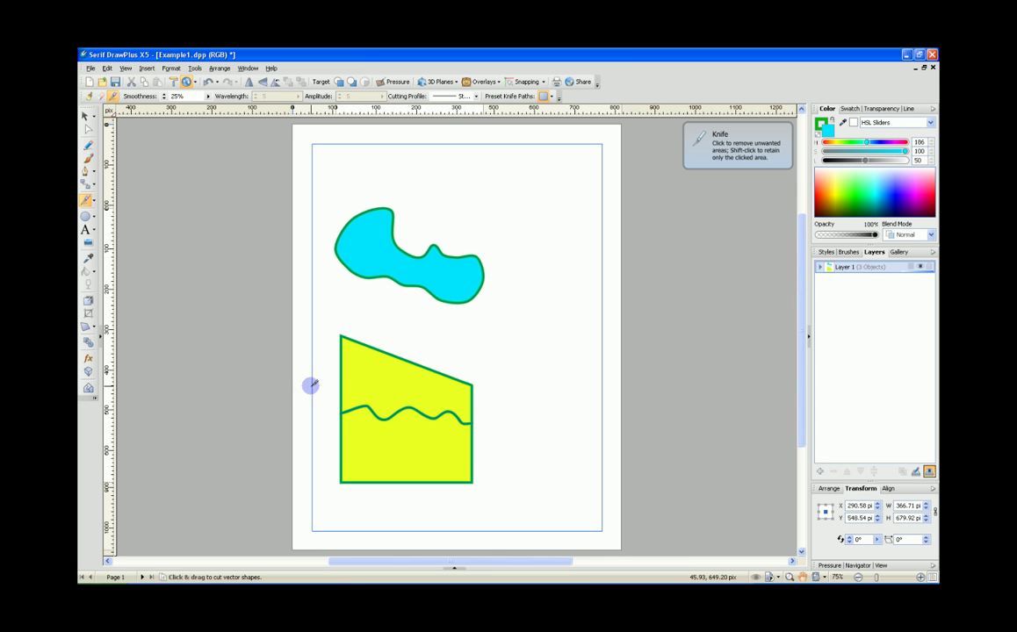
{"action": "key", "text": "ctrl+a"}
{"action": "left_click", "coordinate": [536, 367]}
{"action": "left_click", "coordinate": [395, 388]}
{"action": "left_click_drag", "start_coordinate": [391, 383], "coordinate": [391, 363]}
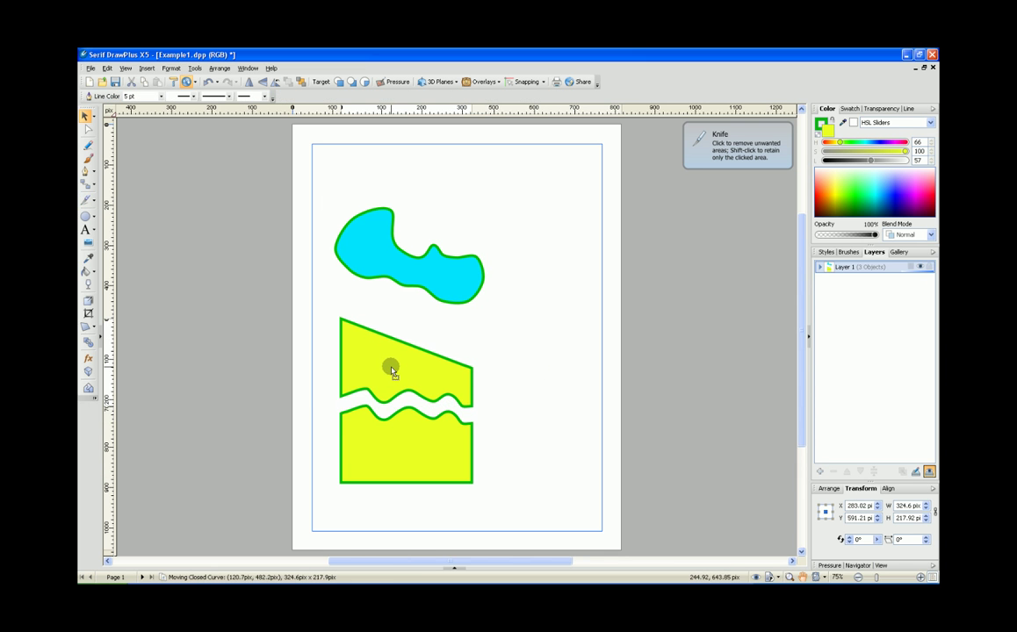
{"action": "left_click", "coordinate": [504, 421]}
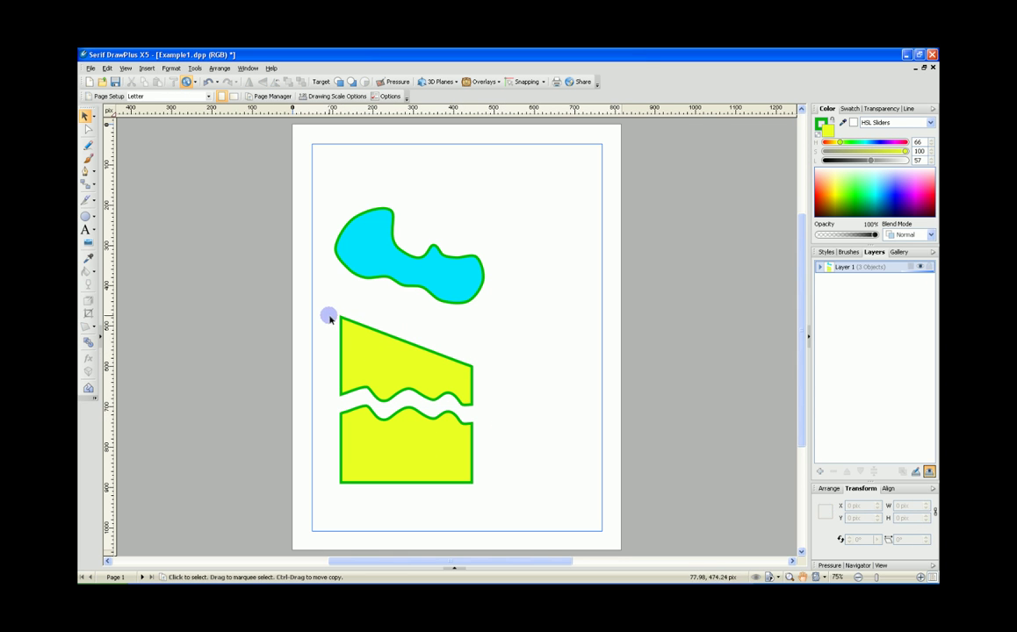
Cut the cyan shape in two with a vertical Freehand Knife stroke through its narrow middle, and pull the two pieces apart
{"action": "left_click", "coordinate": [85, 202]}
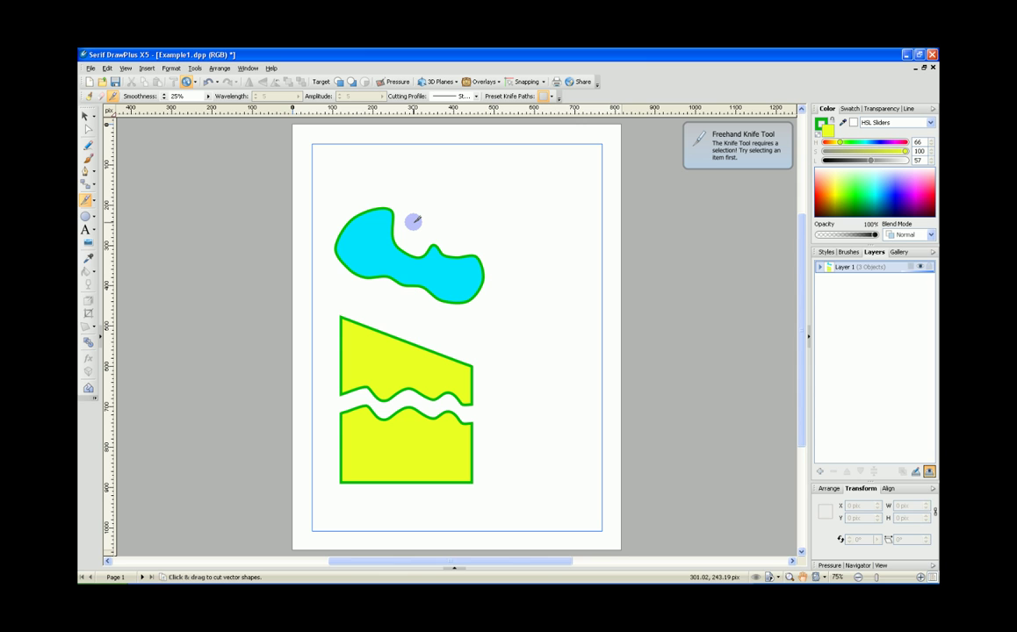
{"action": "left_click_drag", "start_coordinate": [413, 222], "coordinate": [414, 305]}
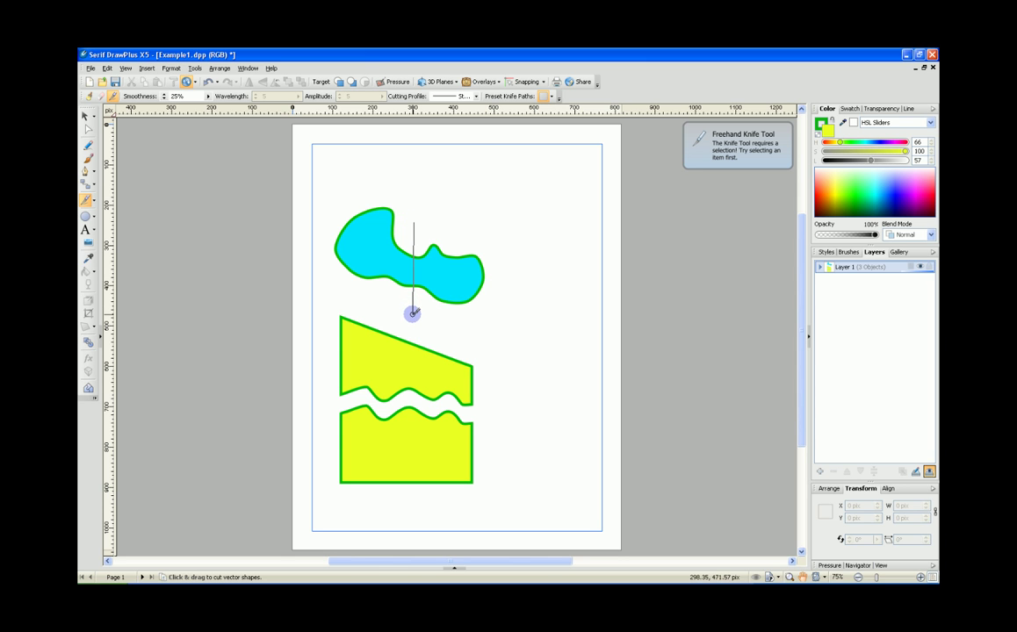
{"action": "left_click_drag", "start_coordinate": [414, 314], "coordinate": [411, 315]}
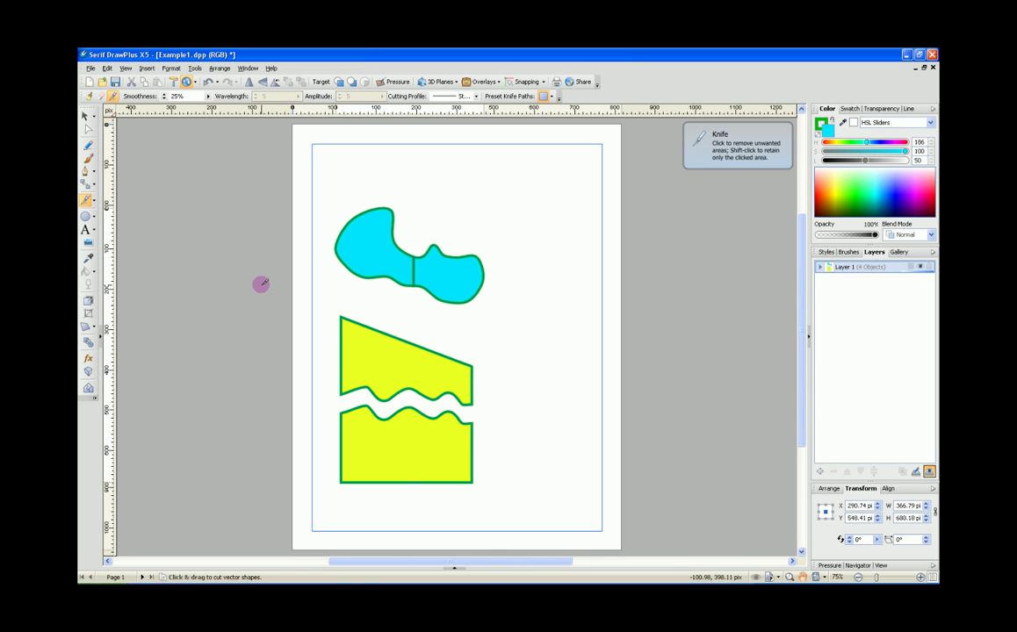
{"action": "key", "text": "v"}
{"action": "left_click", "coordinate": [359, 250]}
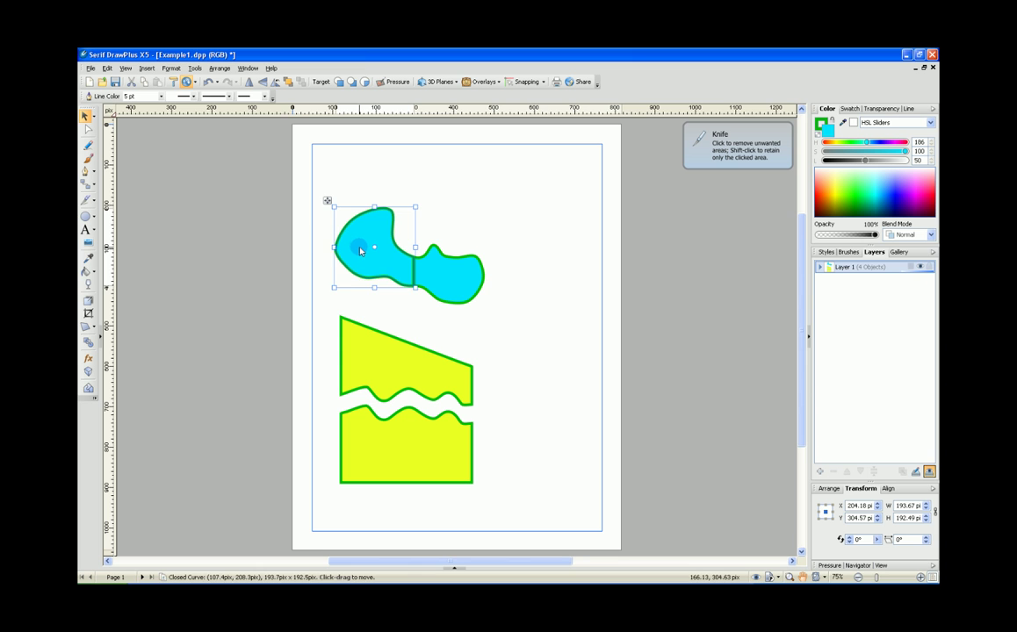
{"action": "left_click_drag", "start_coordinate": [359, 251], "coordinate": [343, 243]}
{"action": "left_click_drag", "start_coordinate": [445, 282], "coordinate": [474, 276]}
{"action": "left_click", "coordinate": [545, 338]}
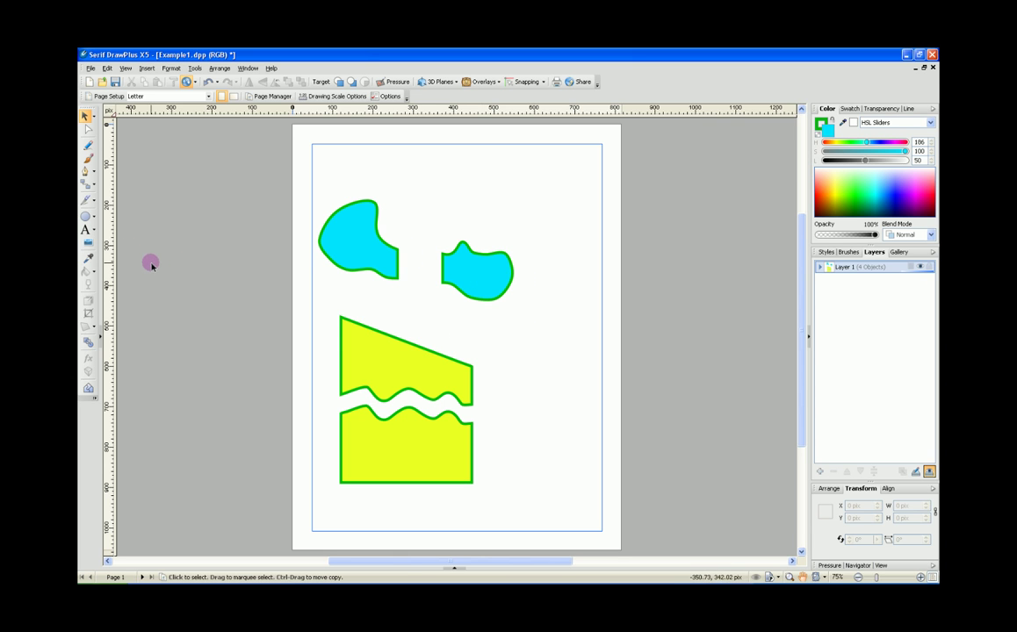
Cut both yellow pieces with one vertical Freehand Knife stroke through their middle, and spread the four resulting pieces apart
{"action": "left_click", "coordinate": [86, 201]}
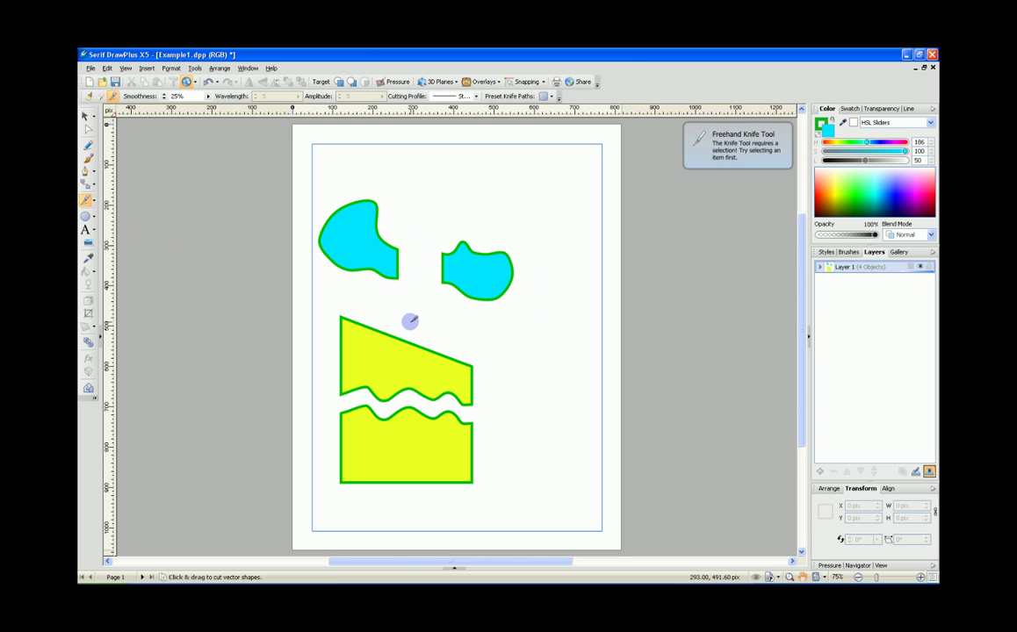
{"action": "left_click_drag", "start_coordinate": [406, 315], "coordinate": [407, 506]}
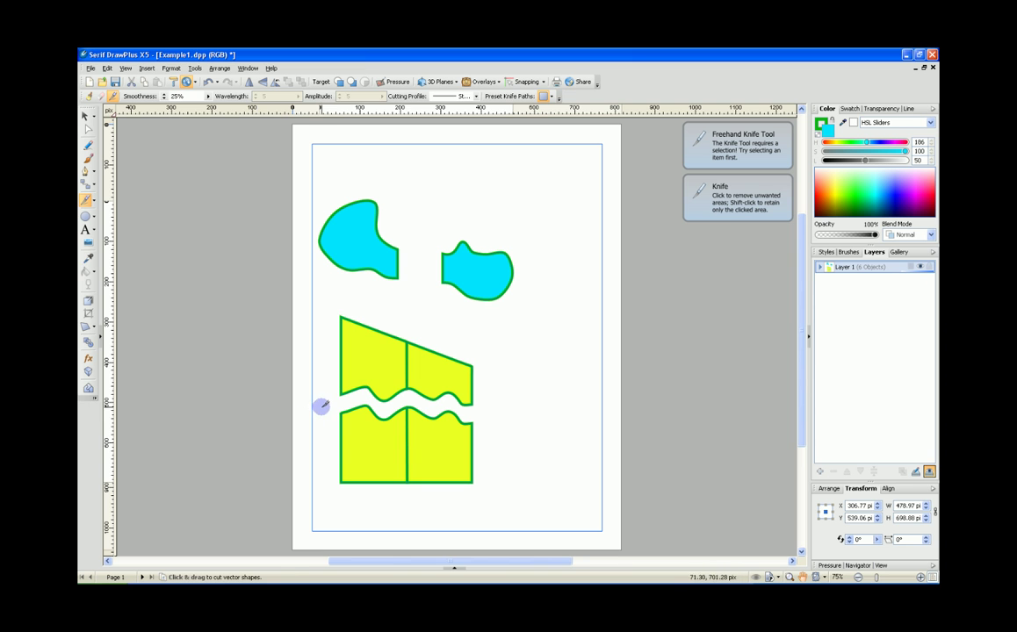
{"action": "key", "text": "ctrl+a"}
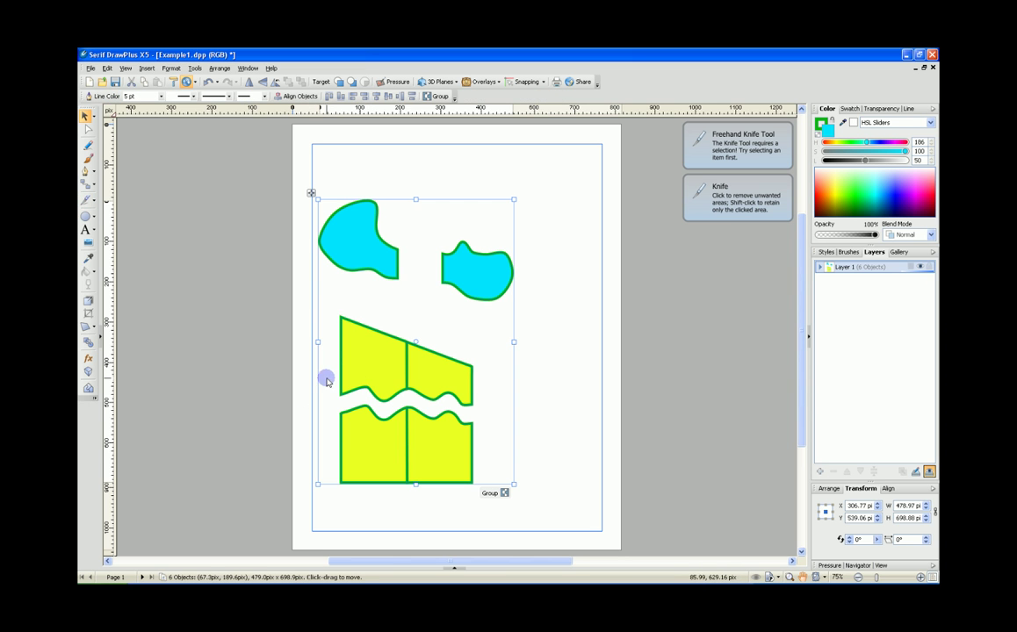
{"action": "left_click", "coordinate": [327, 380]}
{"action": "left_click_drag", "start_coordinate": [358, 373], "coordinate": [342, 368]}
{"action": "left_click_drag", "start_coordinate": [422, 376], "coordinate": [438, 370]}
{"action": "left_click_drag", "start_coordinate": [431, 438], "coordinate": [369, 455]}
{"action": "left_click_drag", "start_coordinate": [461, 447], "coordinate": [441, 451]}
{"action": "left_click_drag", "start_coordinate": [457, 373], "coordinate": [441, 370]}
{"action": "left_click", "coordinate": [526, 374]}
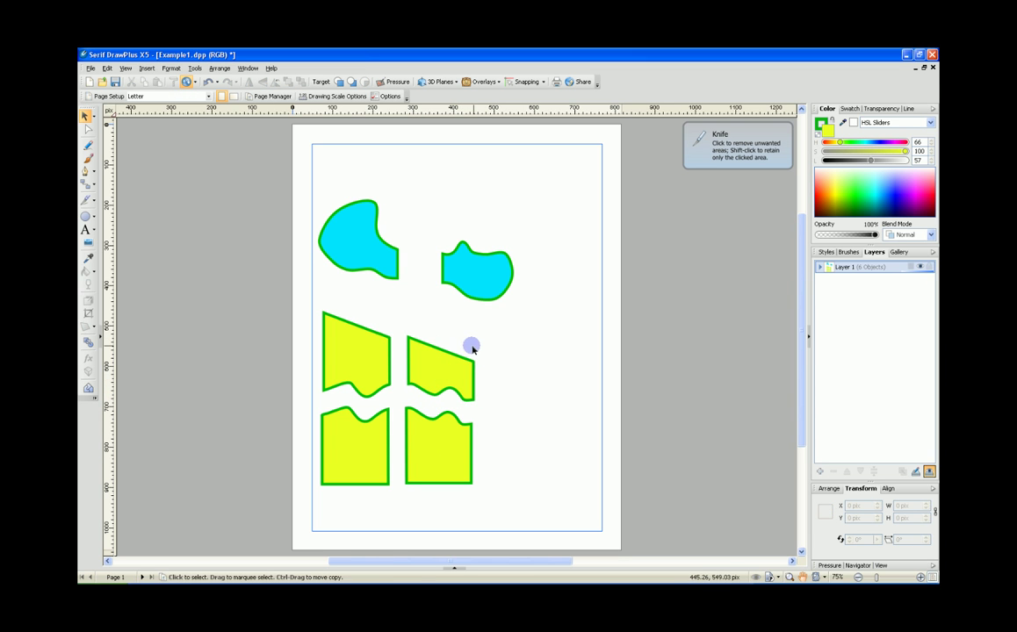
Erase a U-shaped notch in the top edge of the upper-left yellow piece and a round hole in the left cyan piece
{"action": "left_click", "coordinate": [93, 204]}
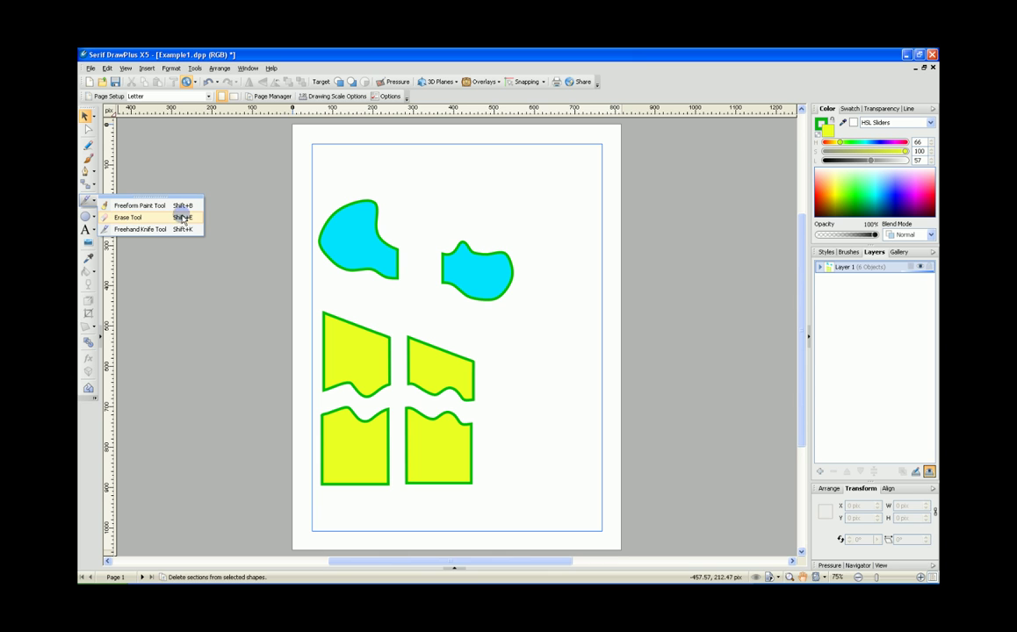
{"action": "left_click", "coordinate": [126, 220]}
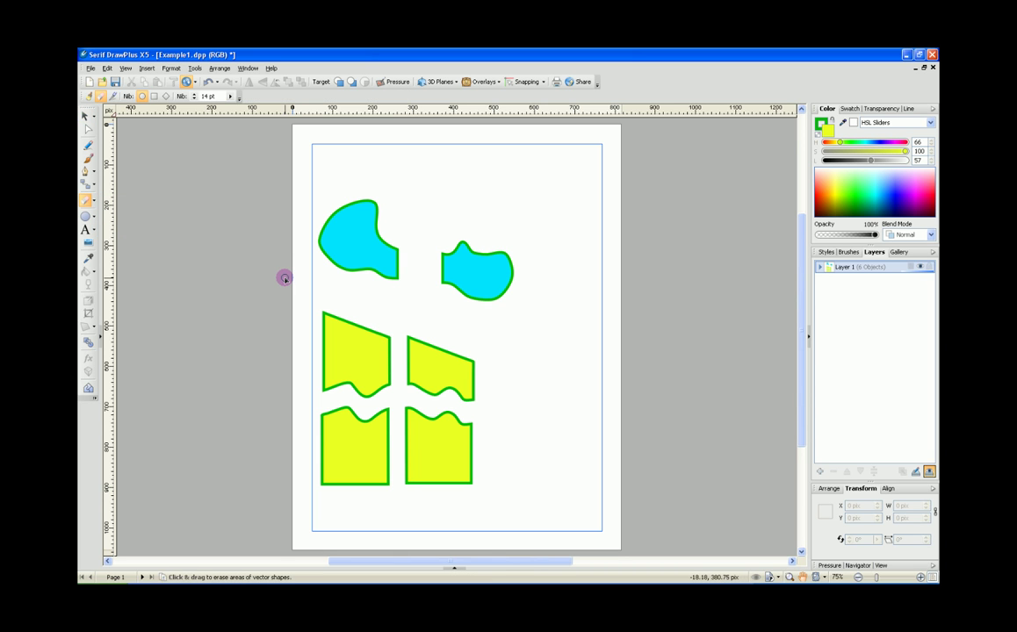
{"action": "mouse_move", "coordinate": [349, 305]}
{"action": "left_mouse_down"}
{"action": "mouse_move", "coordinate": [349, 345]}
{"action": "mouse_move", "coordinate": [361, 347]}
{"action": "mouse_move", "coordinate": [362, 328]}
{"action": "mouse_move", "coordinate": [352, 342]}
{"action": "left_mouse_up"}
{"action": "left_click", "coordinate": [358, 232]}
{"action": "mouse_move", "coordinate": [361, 232]}
{"action": "left_mouse_down"}
{"action": "mouse_move", "coordinate": [345, 234]}
{"action": "mouse_move", "coordinate": [359, 233]}
{"action": "left_mouse_up"}
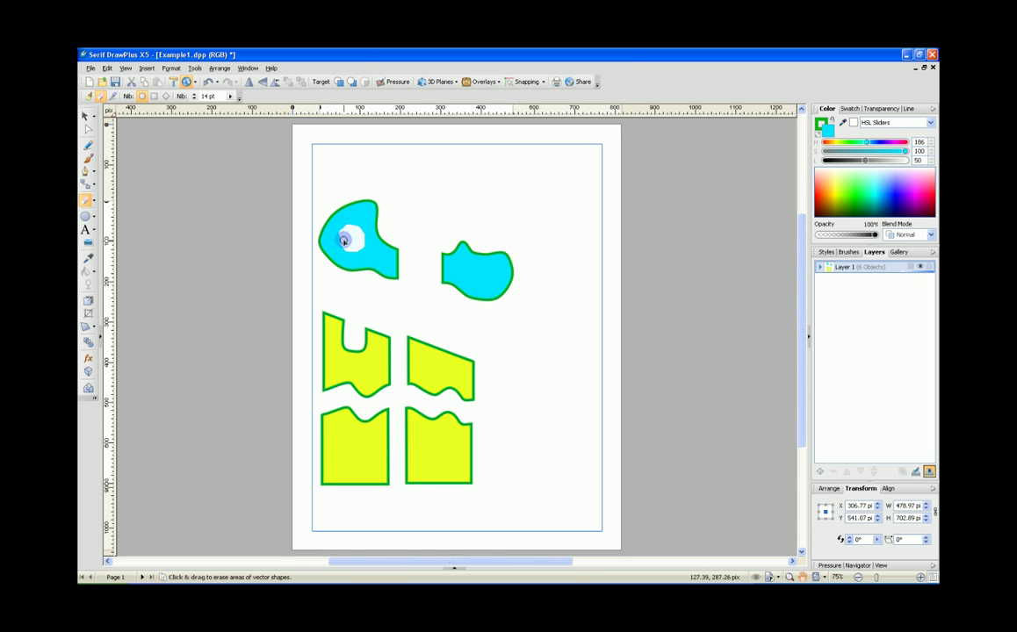
{"action": "left_click_drag", "start_coordinate": [342, 237], "coordinate": [350, 233]}
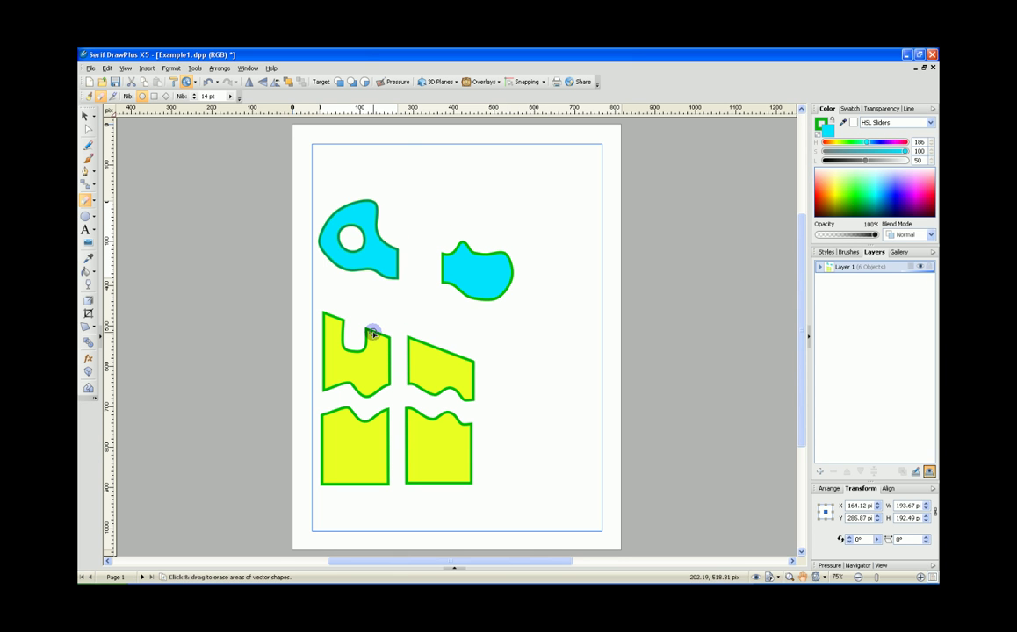
{"action": "mouse_move", "coordinate": [369, 331]}
{"action": "left_mouse_down"}
{"action": "mouse_move", "coordinate": [381, 334]}
{"action": "mouse_move", "coordinate": [358, 337]}
{"action": "mouse_move", "coordinate": [355, 353]}
{"action": "mouse_move", "coordinate": [340, 347]}
{"action": "mouse_move", "coordinate": [341, 322]}
{"action": "left_mouse_up"}
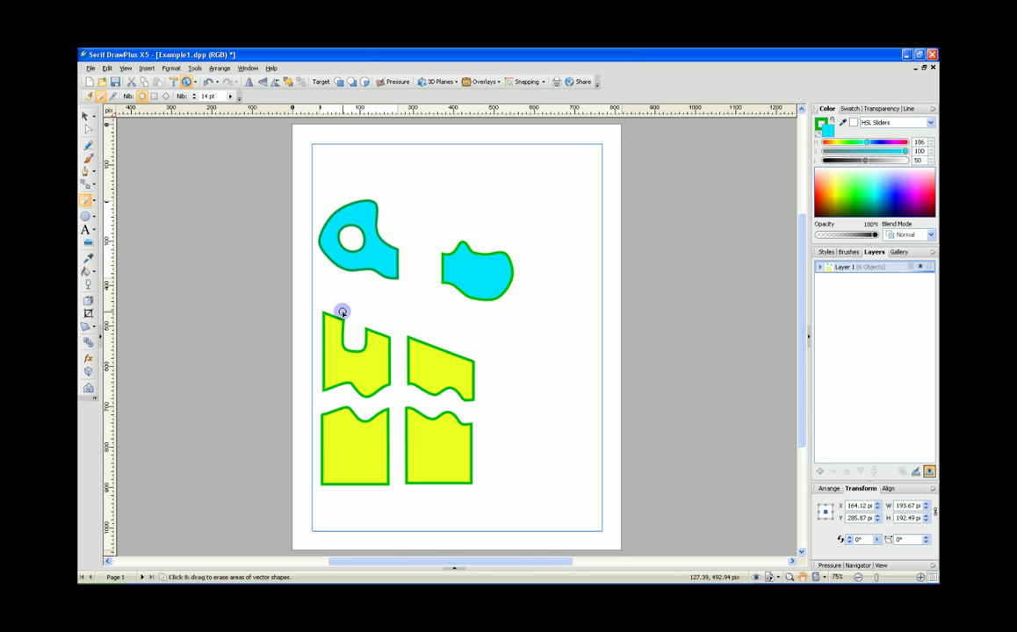
{"action": "left_click_drag", "start_coordinate": [347, 335], "coordinate": [356, 319]}
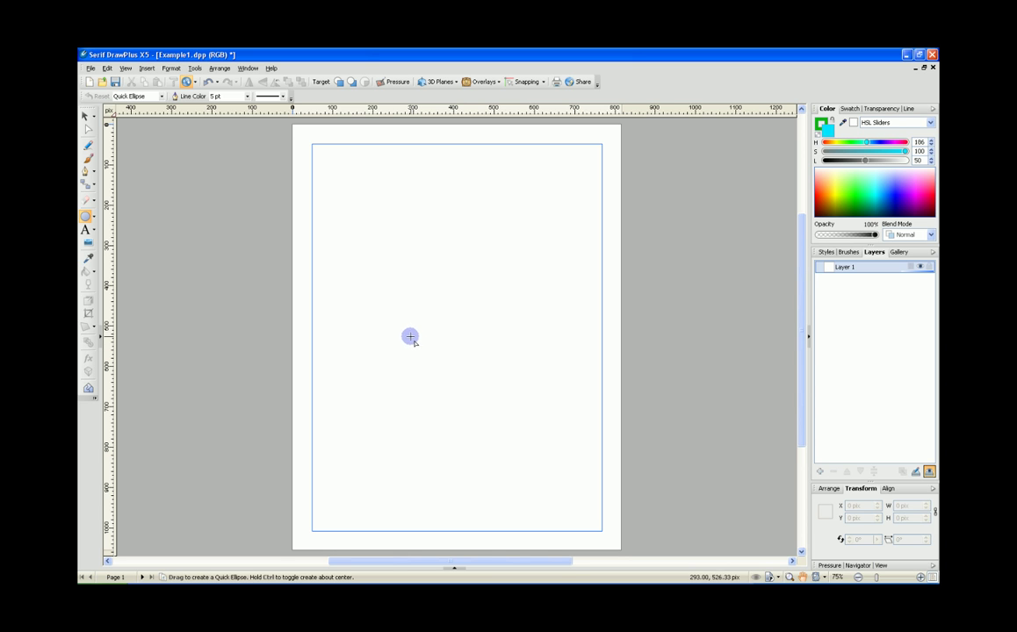
Draw a Quick Rectangle about 467 by 299 pix in the upper half of the empty page
{"action": "left_click", "coordinate": [94, 221]}
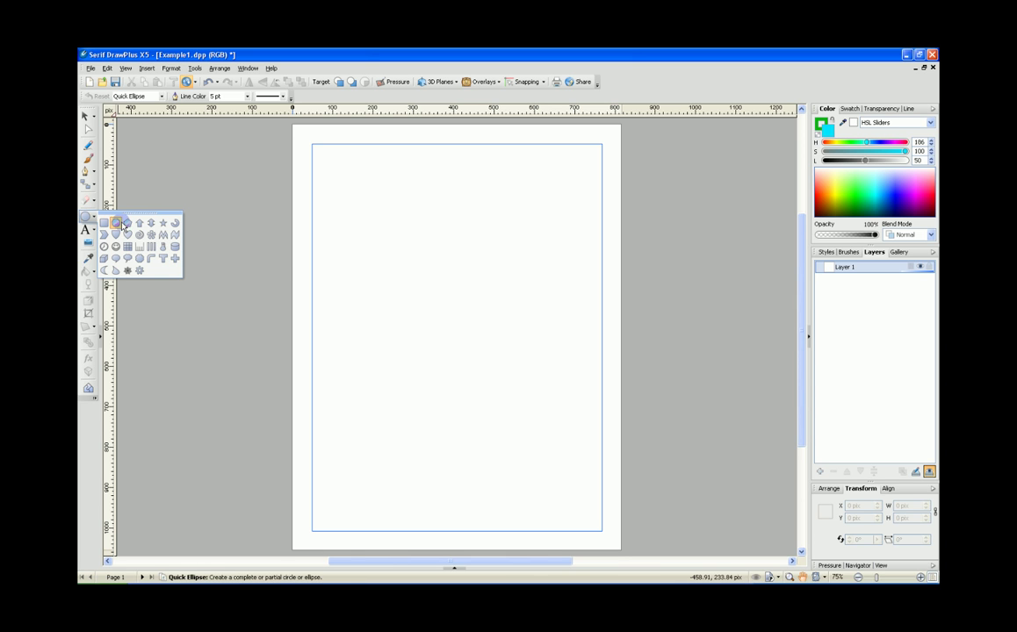
{"action": "left_click", "coordinate": [104, 223]}
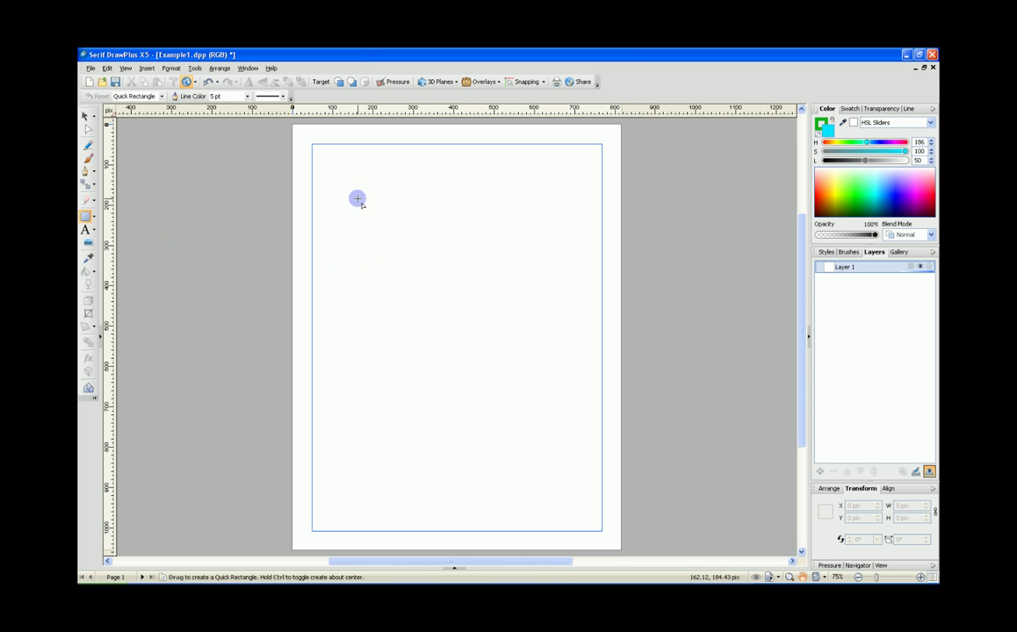
{"action": "left_click_drag", "start_coordinate": [357, 199], "coordinate": [546, 319]}
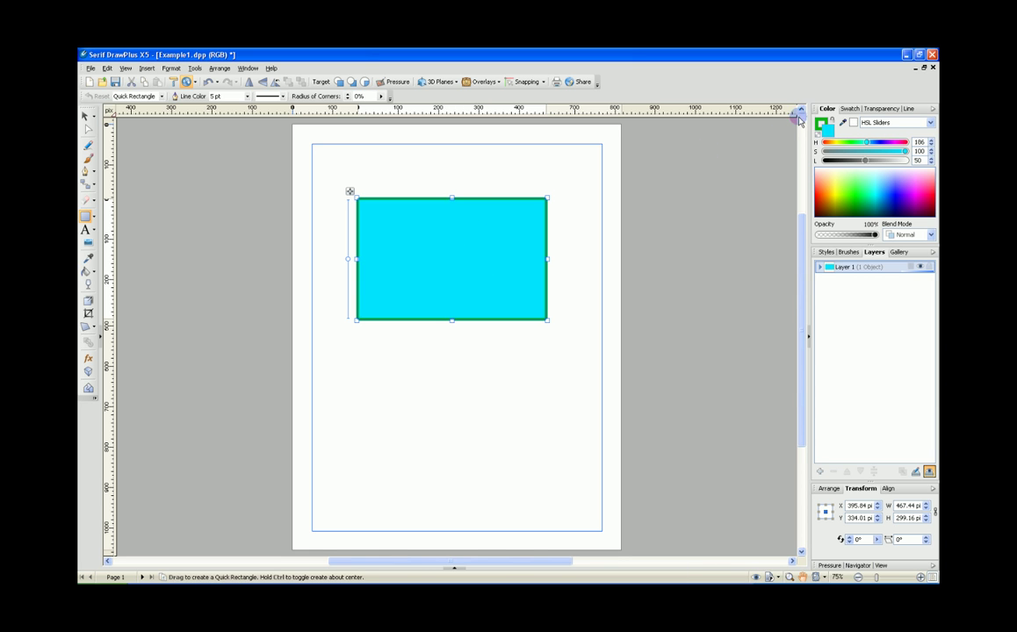
{"action": "left_click", "coordinate": [468, 270]}
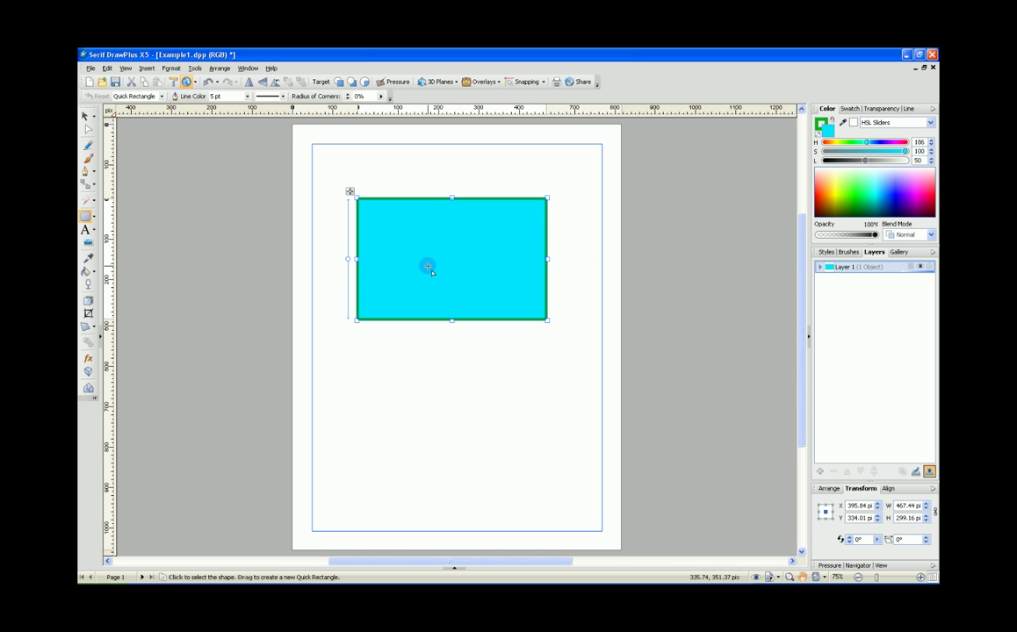
{"action": "left_click_drag", "start_coordinate": [430, 271], "coordinate": [387, 201]}
Remove the rectangle's outline with a 0 pt line width, and set the line width to 15 pt
{"action": "left_click", "coordinate": [248, 97]}
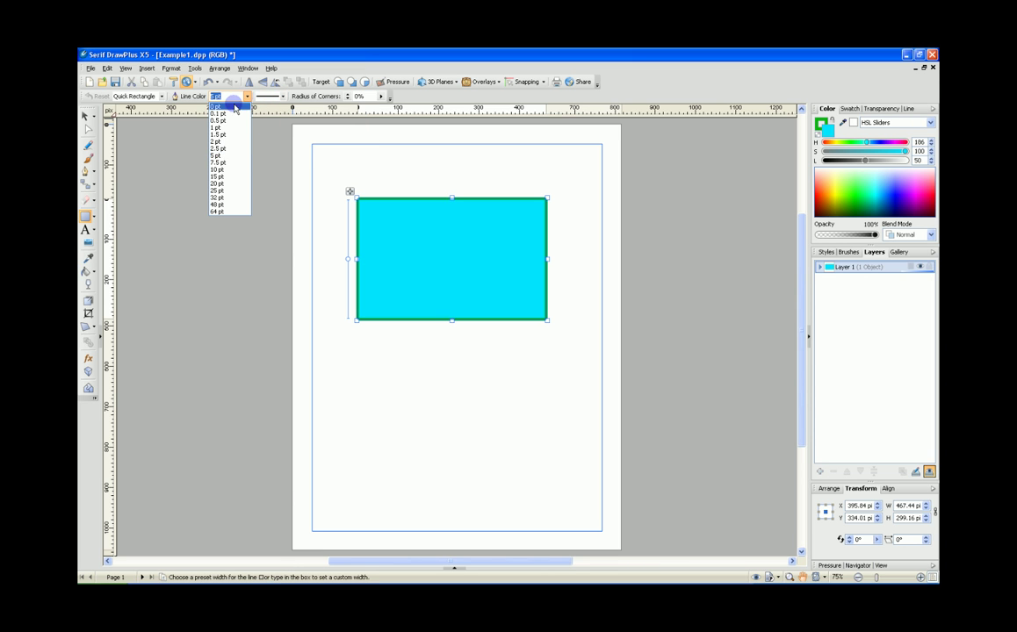
{"action": "left_click", "coordinate": [221, 107]}
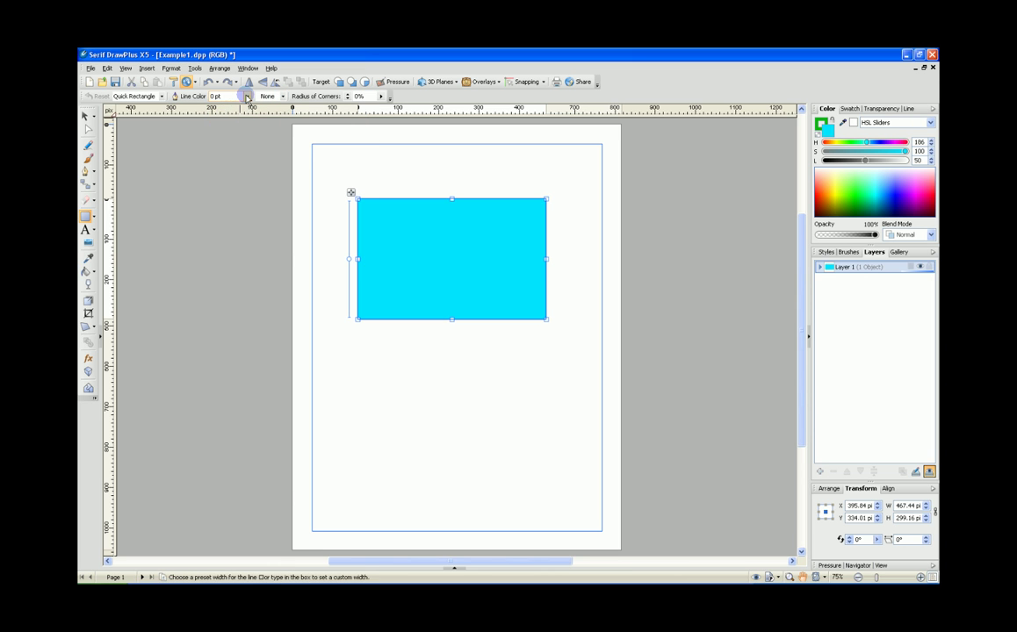
{"action": "left_click", "coordinate": [249, 97]}
{"action": "left_click", "coordinate": [216, 176]}
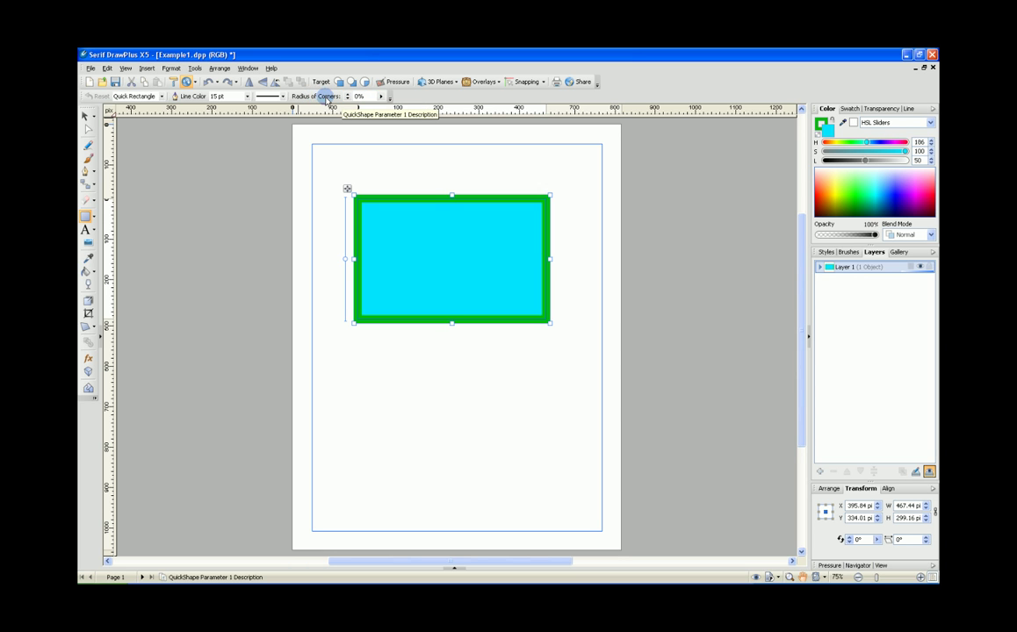
Round the cyan rectangle's corners to a 48% radius
{"action": "left_click", "coordinate": [382, 97]}
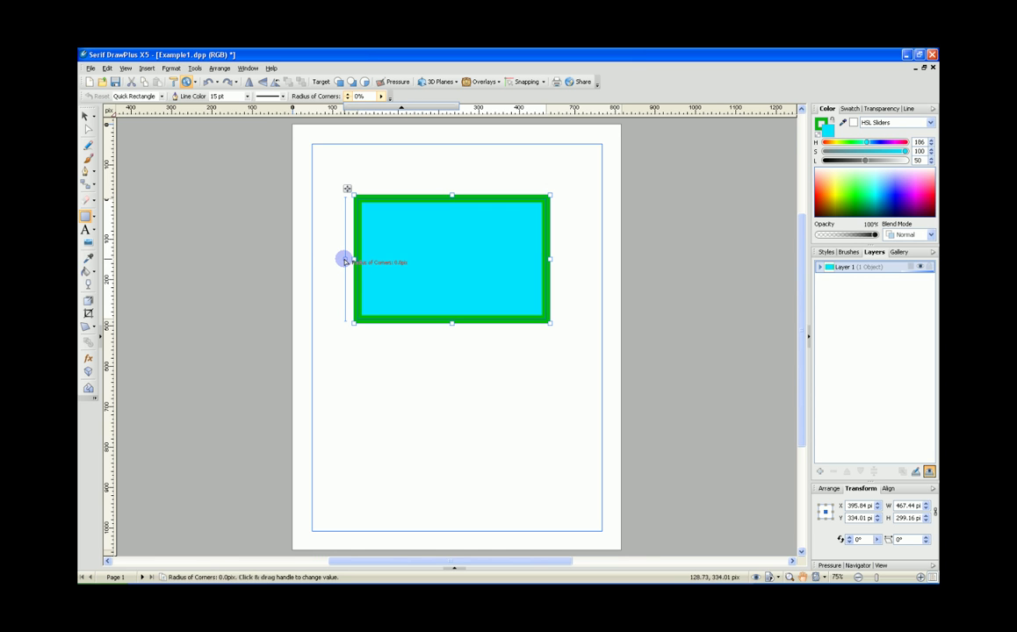
{"action": "left_click_drag", "start_coordinate": [345, 260], "coordinate": [345, 228]}
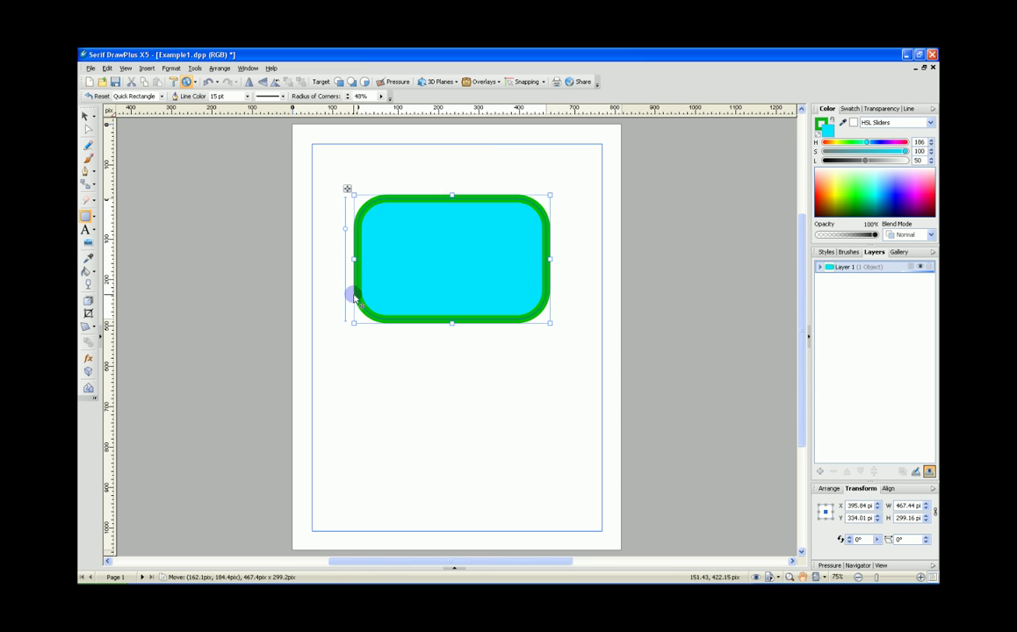
Draw a Quick Ellipse about 271 by 275 pix below the rectangle, with an enclosed angle of about 286° and start angle of about 132°
{"action": "left_click", "coordinate": [93, 218]}
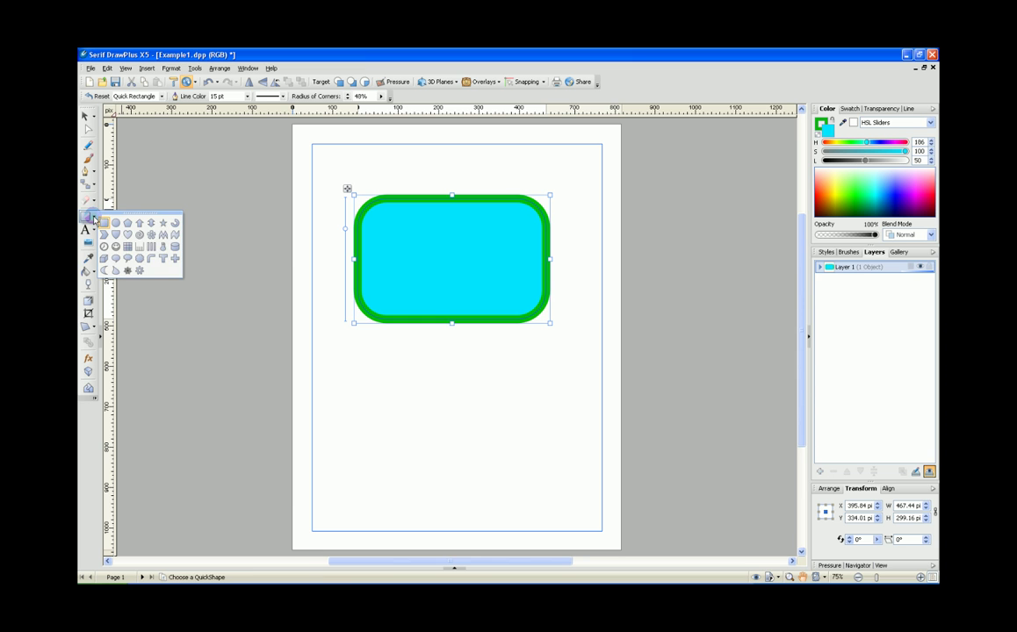
{"action": "left_click", "coordinate": [115, 224]}
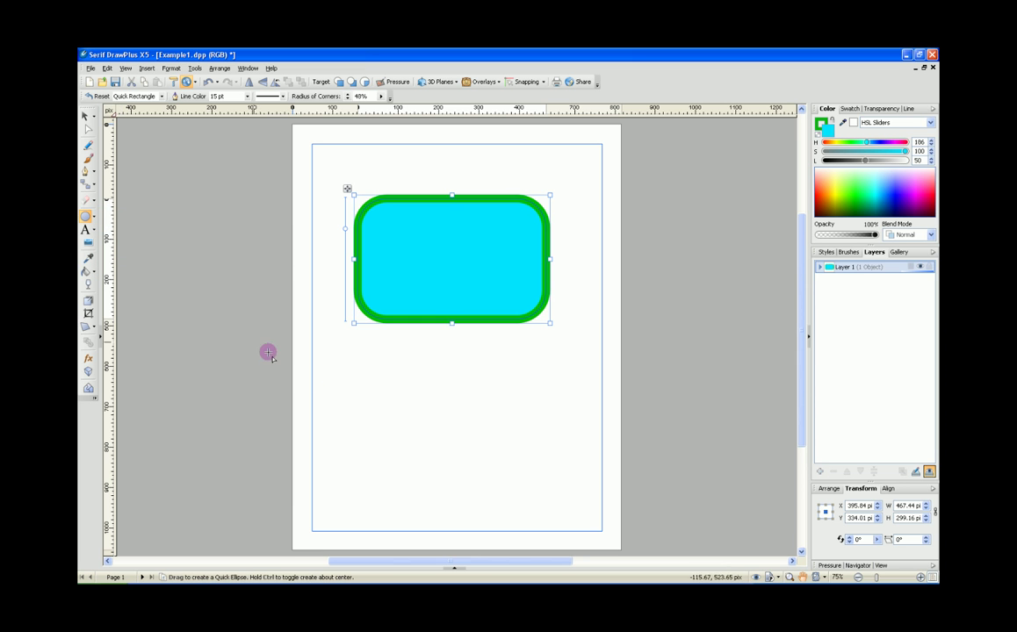
{"action": "left_click_drag", "start_coordinate": [333, 347], "coordinate": [440, 460]}
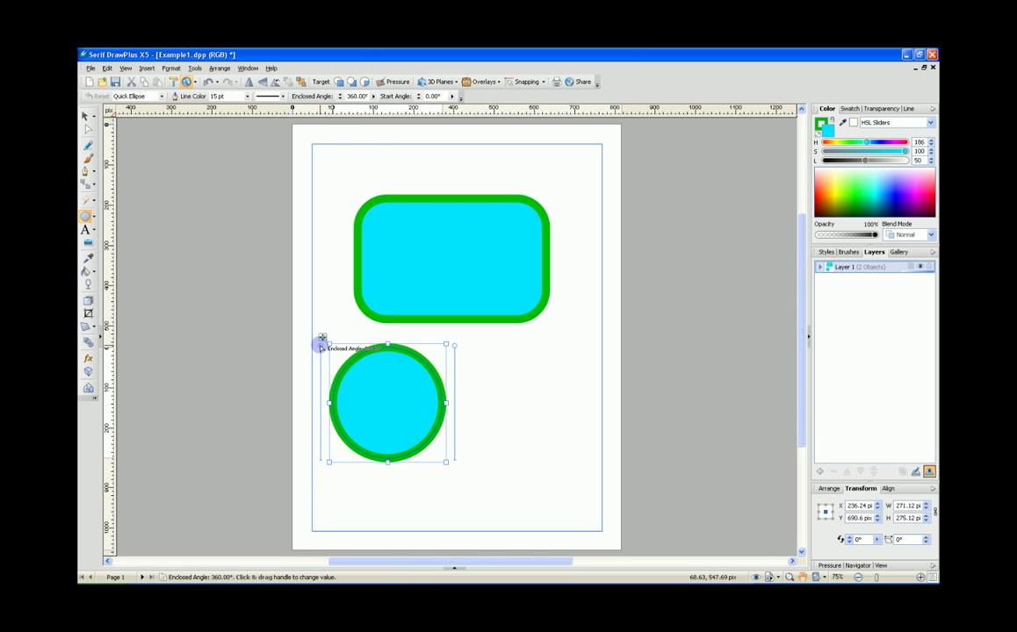
{"action": "left_click_drag", "start_coordinate": [321, 346], "coordinate": [316, 370]}
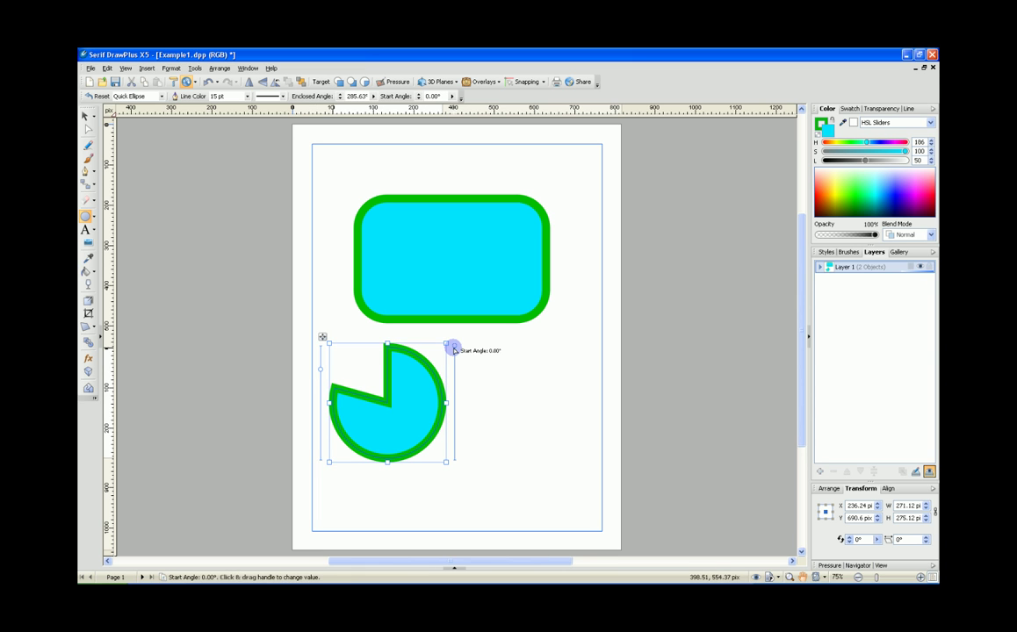
{"action": "left_click_drag", "start_coordinate": [453, 348], "coordinate": [454, 390]}
{"action": "left_click", "coordinate": [522, 415]}
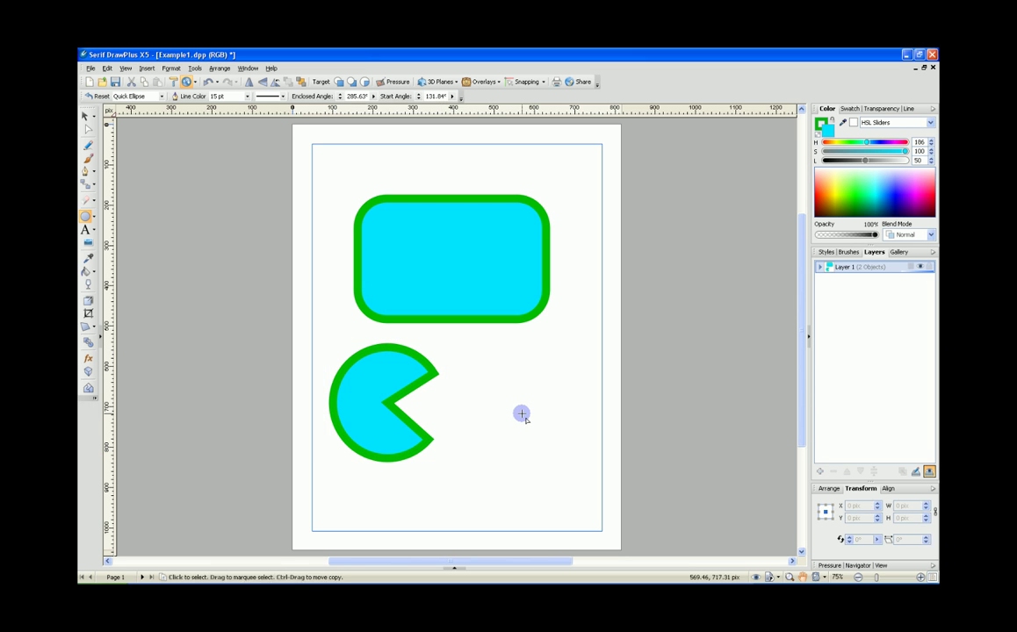
Draw a Quick Petal about 279 by 334 pix beside the partial ellipse and shift it slightly up and to the left
{"action": "left_click", "coordinate": [93, 219]}
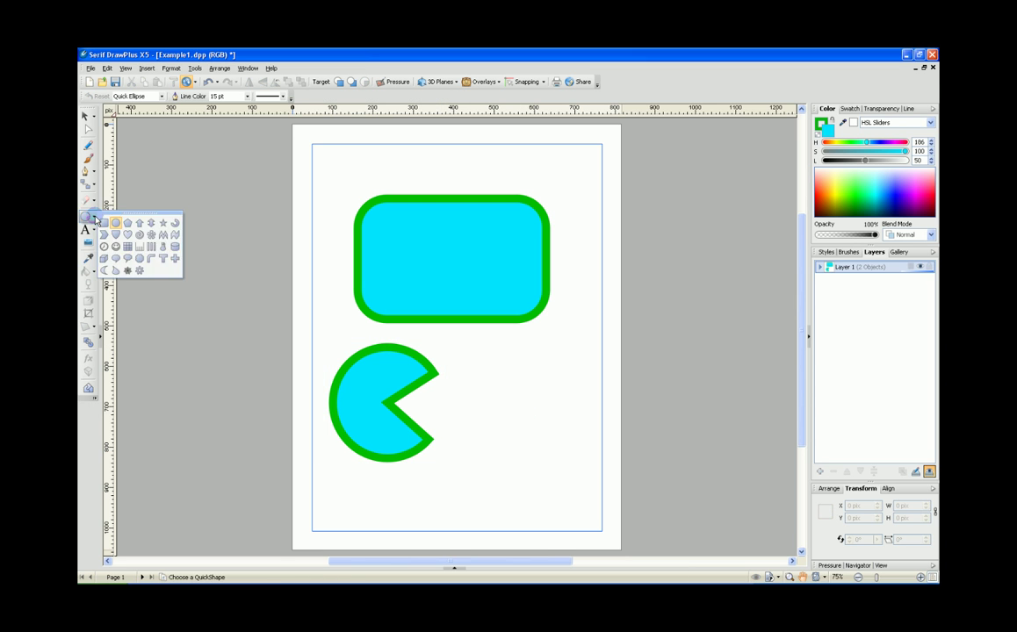
{"action": "left_click", "coordinate": [150, 236]}
{"action": "left_click_drag", "start_coordinate": [485, 356], "coordinate": [601, 495]}
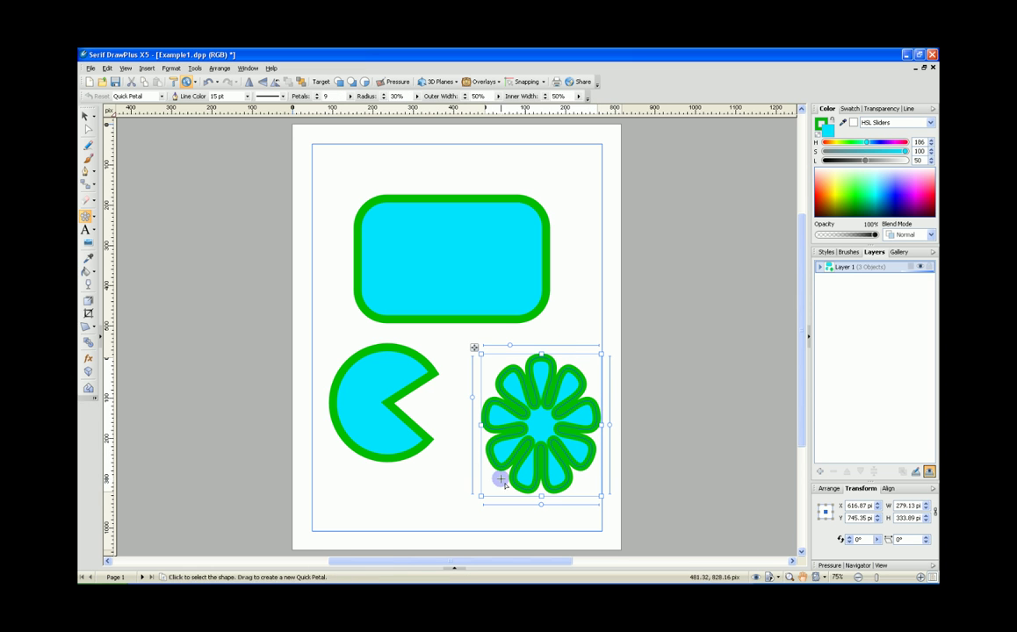
{"action": "left_click_drag", "start_coordinate": [554, 353], "coordinate": [457, 339]}
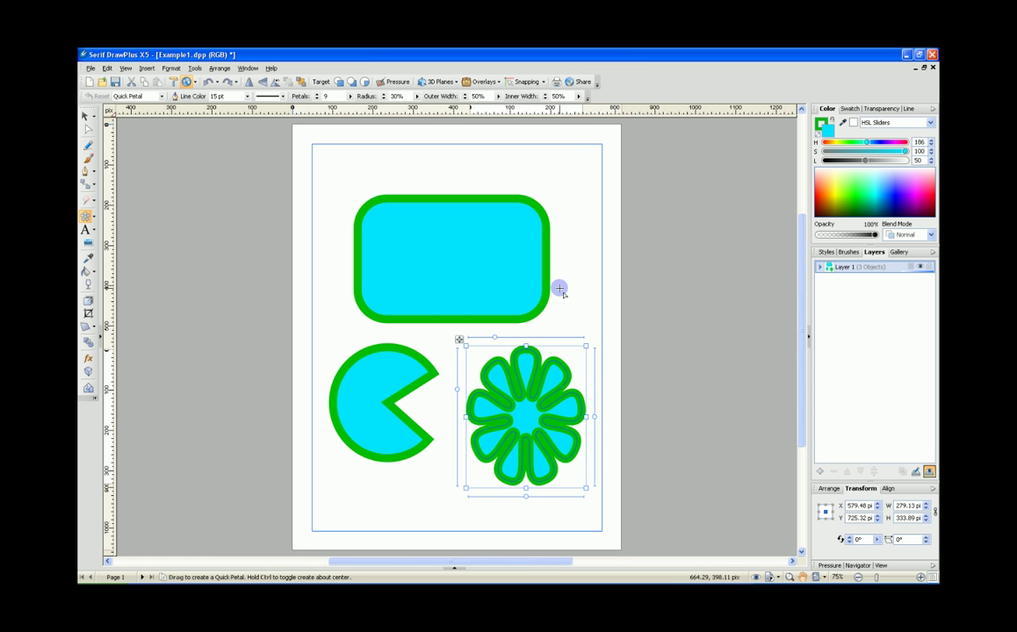
Reshape the petal shape to 6 petals, with 34% outer width, 41% radius and 48% inner width
{"action": "mouse_move", "coordinate": [594, 418]}
{"action": "left_mouse_down"}
{"action": "mouse_move", "coordinate": [590, 380]}
{"action": "mouse_move", "coordinate": [591, 397]}
{"action": "left_mouse_up"}
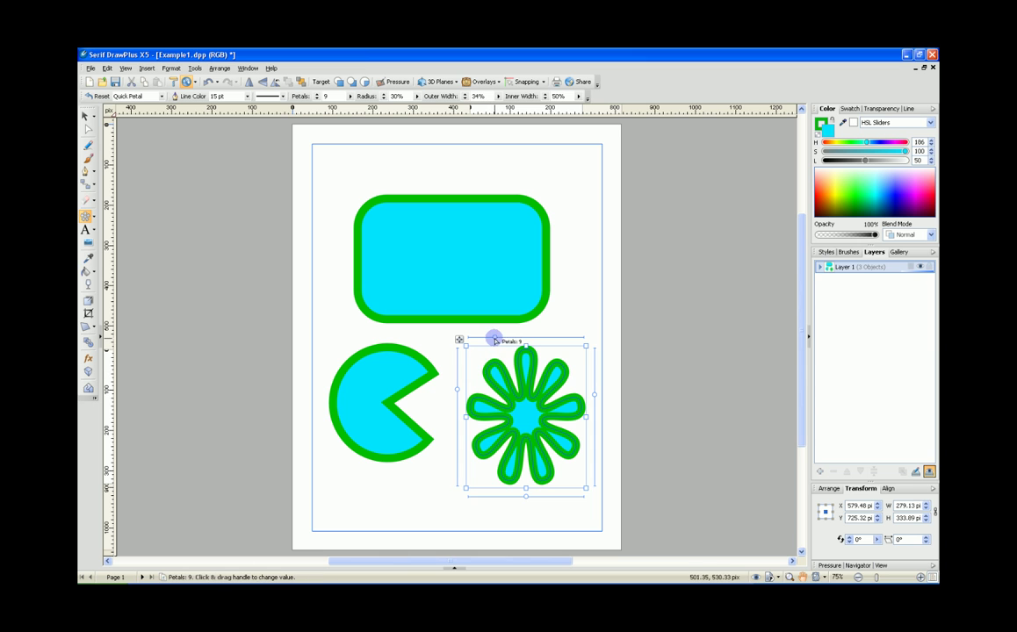
{"action": "mouse_move", "coordinate": [495, 340]}
{"action": "left_mouse_down"}
{"action": "mouse_move", "coordinate": [504, 338]}
{"action": "mouse_move", "coordinate": [485, 340]}
{"action": "left_mouse_up"}
{"action": "mouse_move", "coordinate": [456, 391]}
{"action": "left_mouse_down"}
{"action": "mouse_move", "coordinate": [456, 414]}
{"action": "mouse_move", "coordinate": [452, 405]}
{"action": "left_mouse_up"}
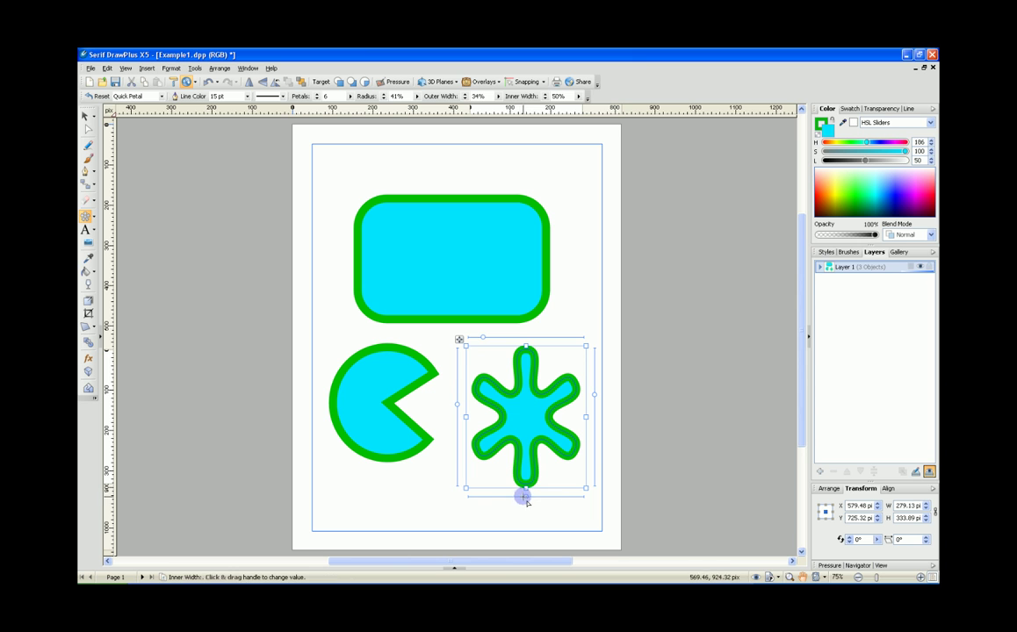
{"action": "mouse_move", "coordinate": [525, 499]}
{"action": "left_mouse_down"}
{"action": "mouse_move", "coordinate": [481, 497]}
{"action": "mouse_move", "coordinate": [552, 497]}
{"action": "mouse_move", "coordinate": [521, 496]}
{"action": "left_mouse_up"}
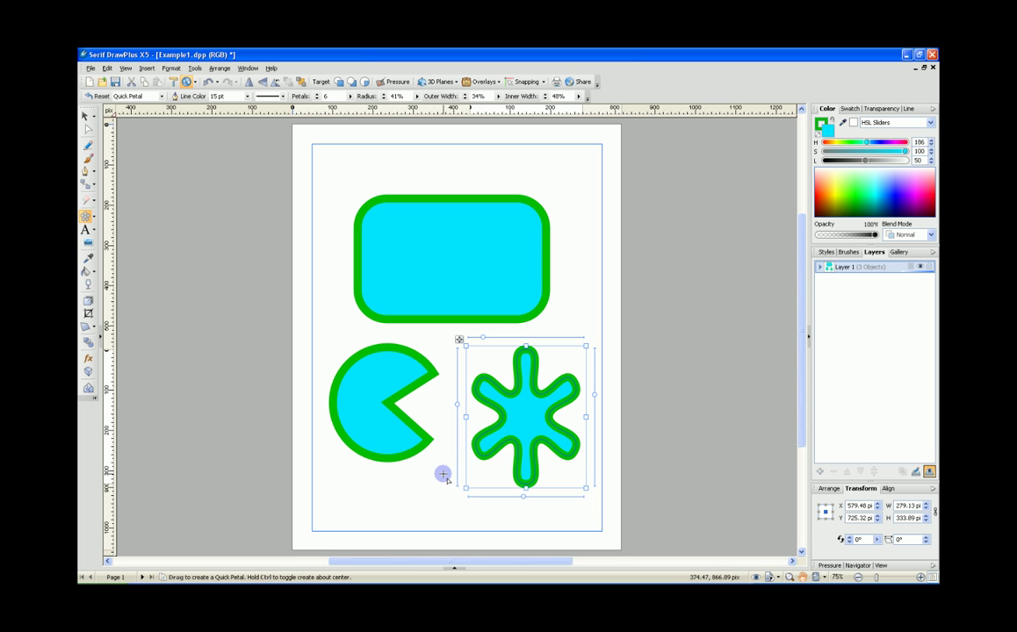
{"action": "key", "text": "Escape"}
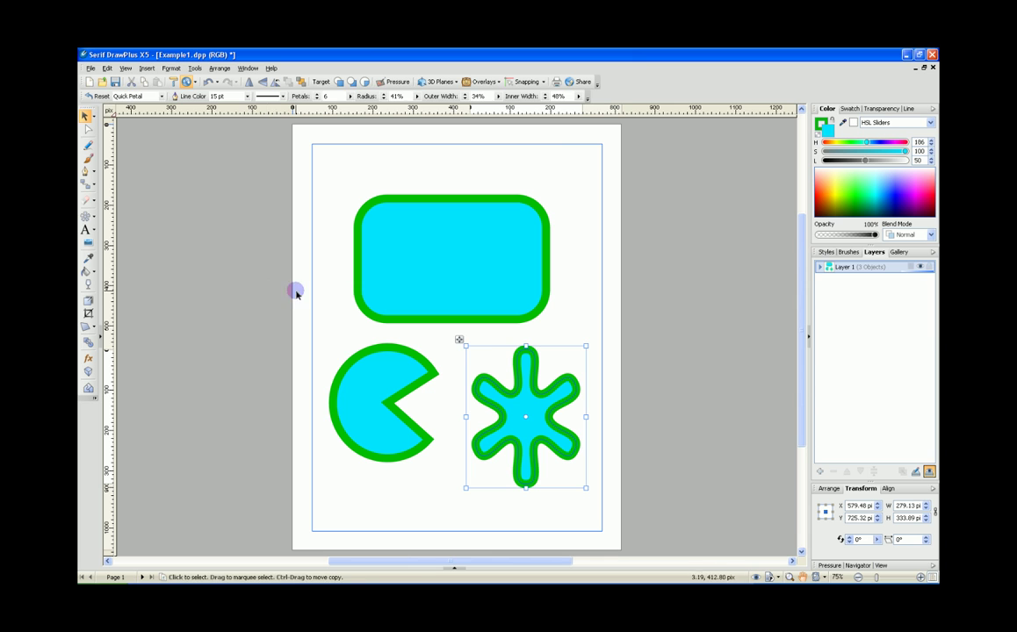
Cut the petal shape vertically through its middle with the Knife and move the two halves apart
{"action": "key", "text": "k"}
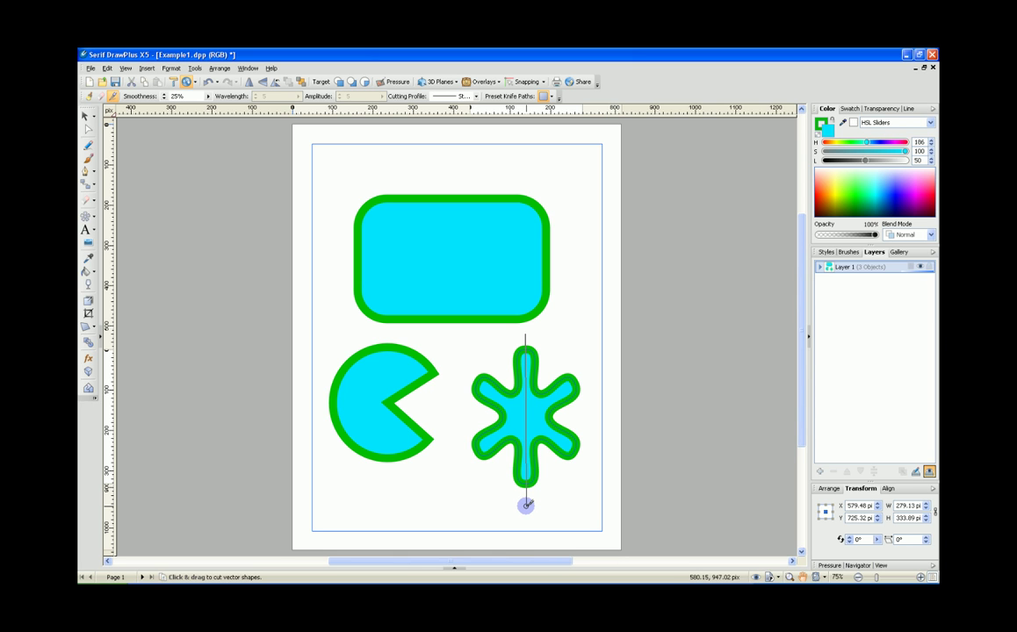
{"action": "left_click_drag", "start_coordinate": [526, 504], "coordinate": [526, 504]}
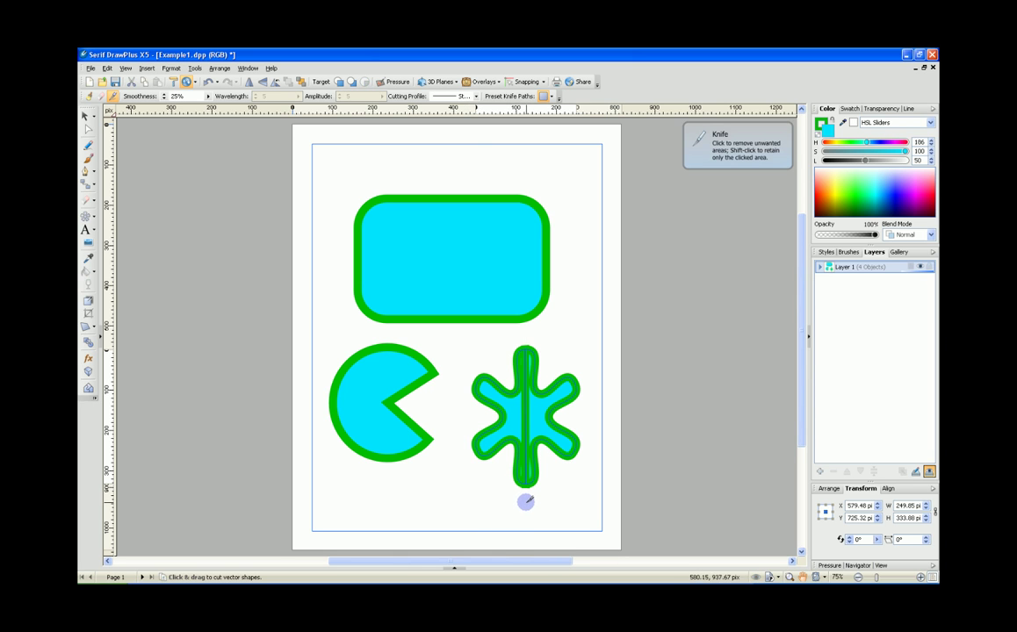
{"action": "key", "text": "v"}
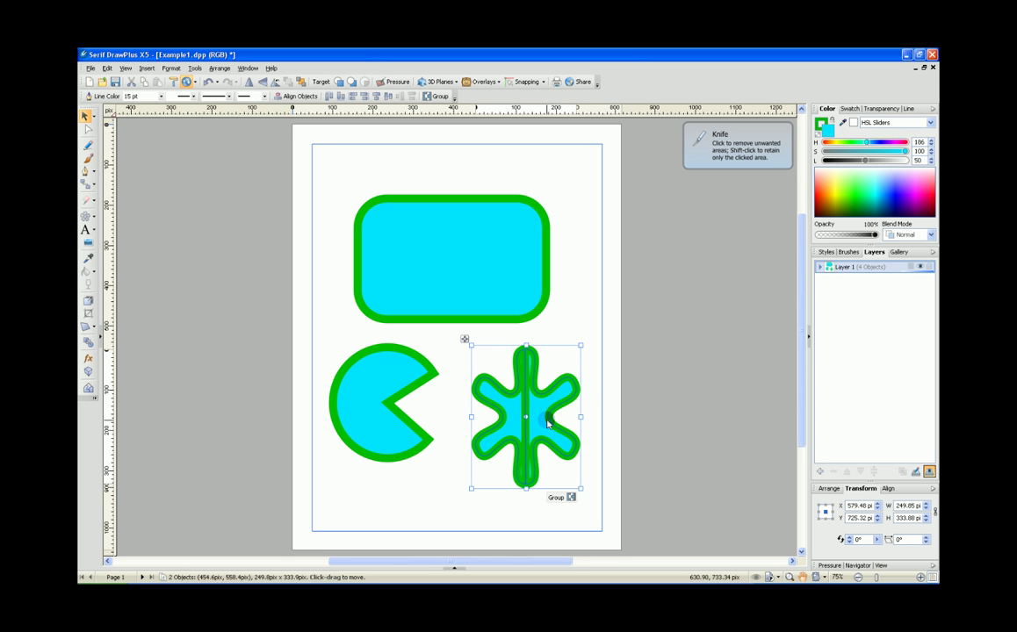
{"action": "left_click", "coordinate": [547, 422]}
{"action": "left_click_drag", "start_coordinate": [546, 422], "coordinate": [497, 430]}
{"action": "left_click", "coordinate": [513, 423]}
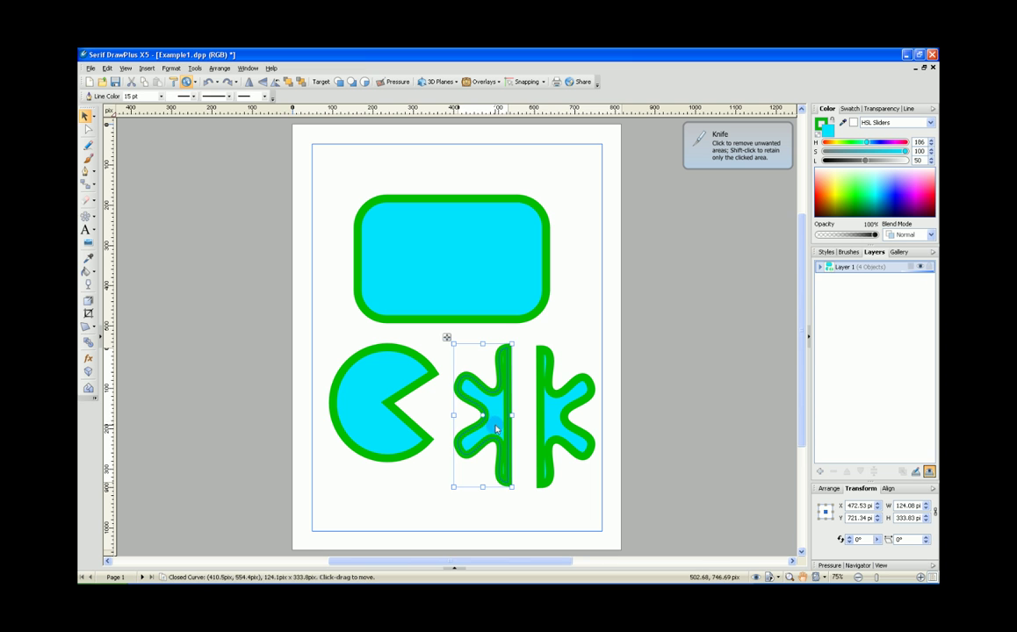
Rotate the left petal half to about 269° and place it near the page's lower margin with its cut edge down
{"action": "left_click_drag", "start_coordinate": [518, 487], "coordinate": [393, 453]}
{"action": "left_click_drag", "start_coordinate": [494, 429], "coordinate": [543, 508]}
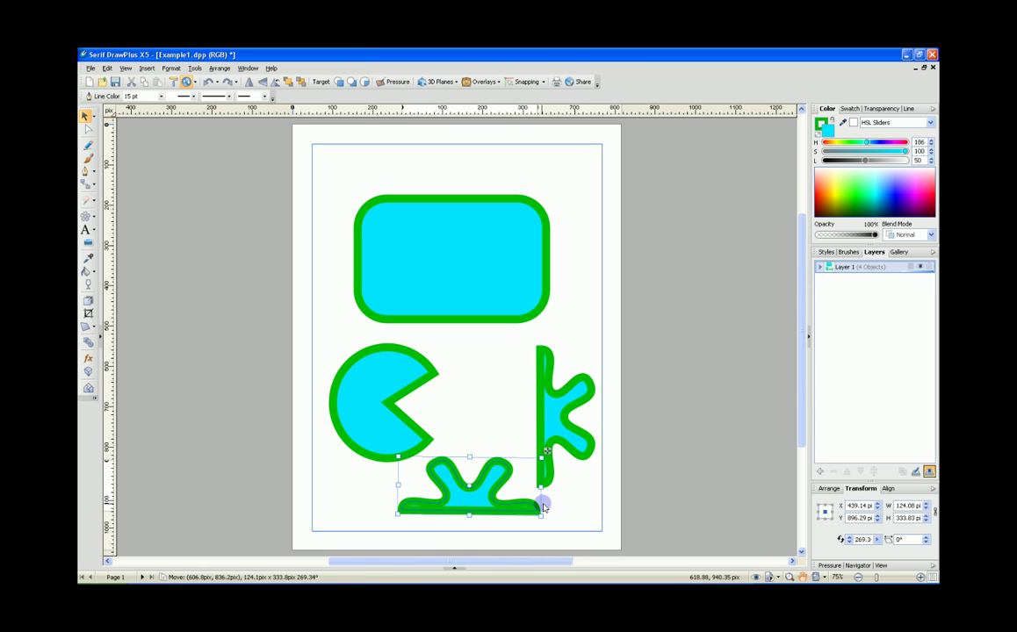
{"action": "left_click", "coordinate": [562, 497]}
{"action": "left_click", "coordinate": [486, 477]}
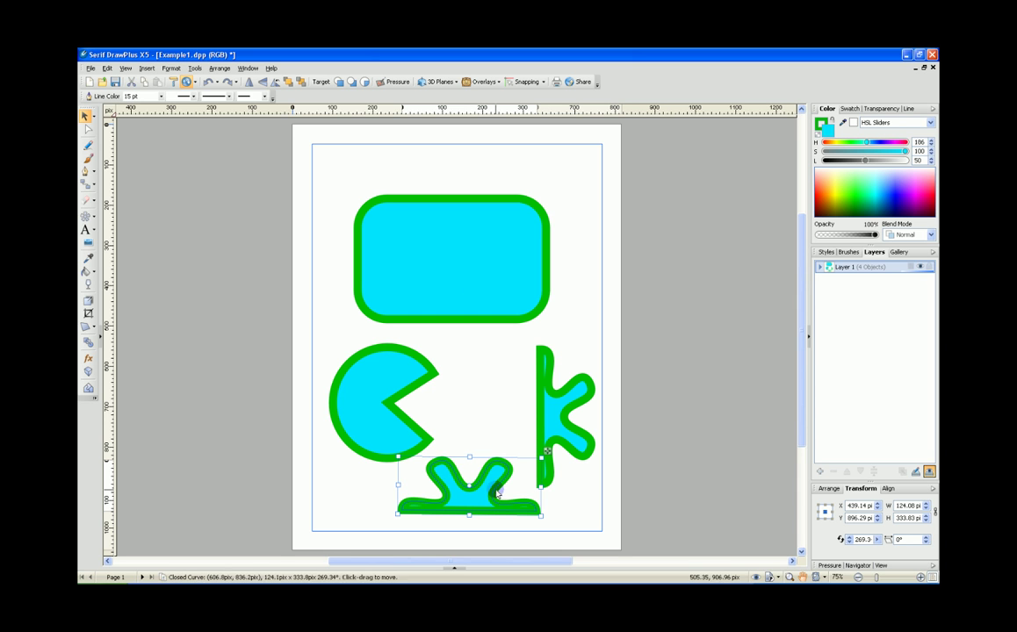
Draw a Quick Spiral about 327 by 347 pix at the page's upper-left margin, overlapping the rectangle
{"action": "left_click", "coordinate": [94, 218]}
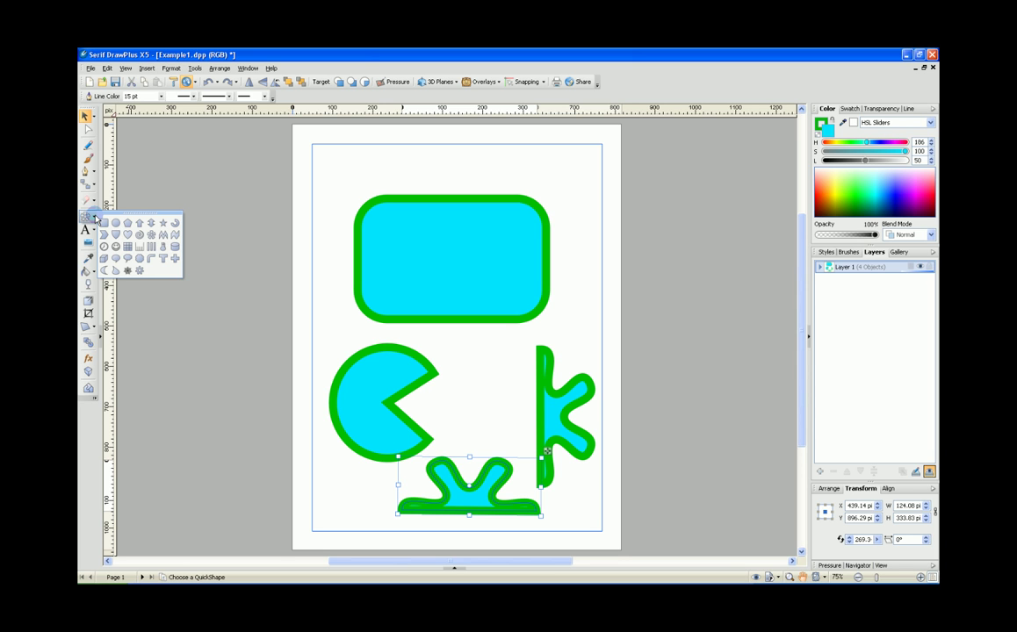
{"action": "left_click", "coordinate": [139, 235]}
{"action": "left_click_drag", "start_coordinate": [311, 147], "coordinate": [442, 290]}
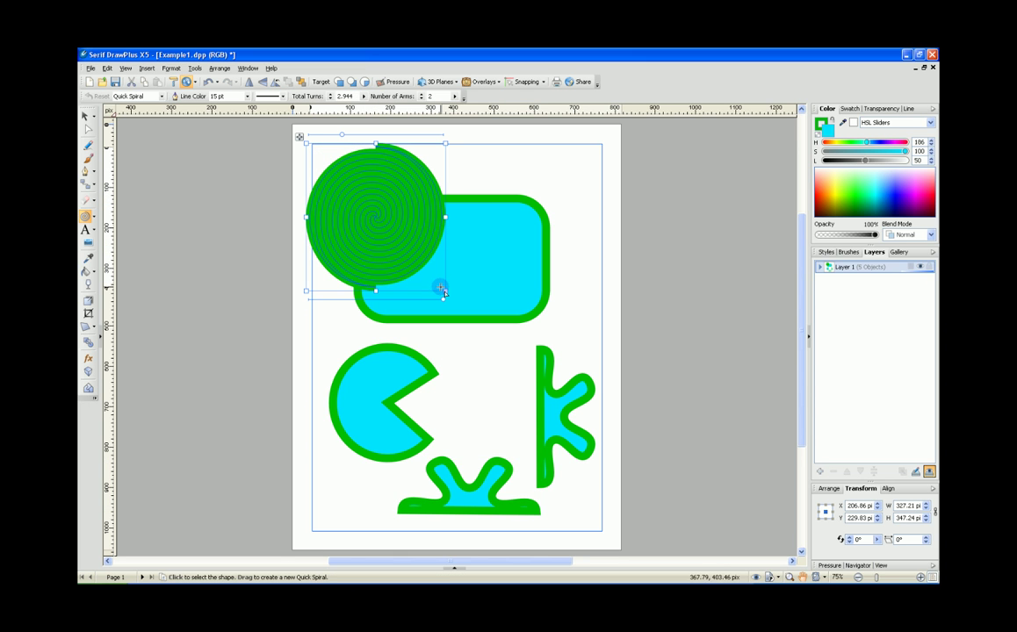
Delete the rectangle, partial ellipse and both petal halves, and move the spiral to about X 383, Y 442 pix
{"action": "left_click", "coordinate": [487, 231]}
{"action": "key", "text": "Delete"}
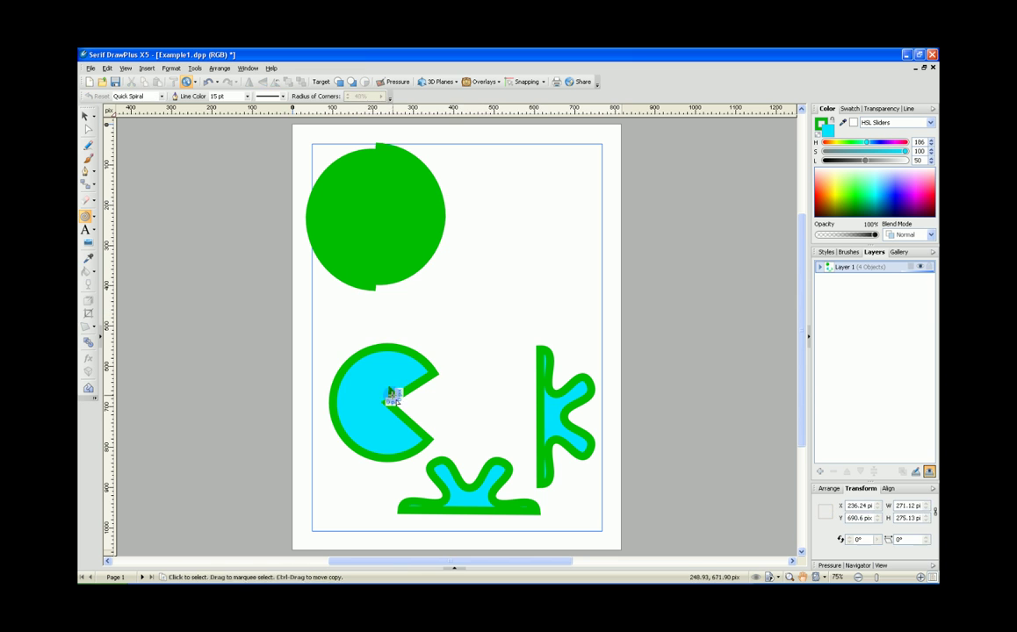
{"action": "left_click", "coordinate": [390, 397]}
{"action": "key", "text": "Delete"}
{"action": "left_click", "coordinate": [469, 498]}
{"action": "key", "text": "Delete"}
{"action": "left_click", "coordinate": [541, 395]}
{"action": "key", "text": "Delete"}
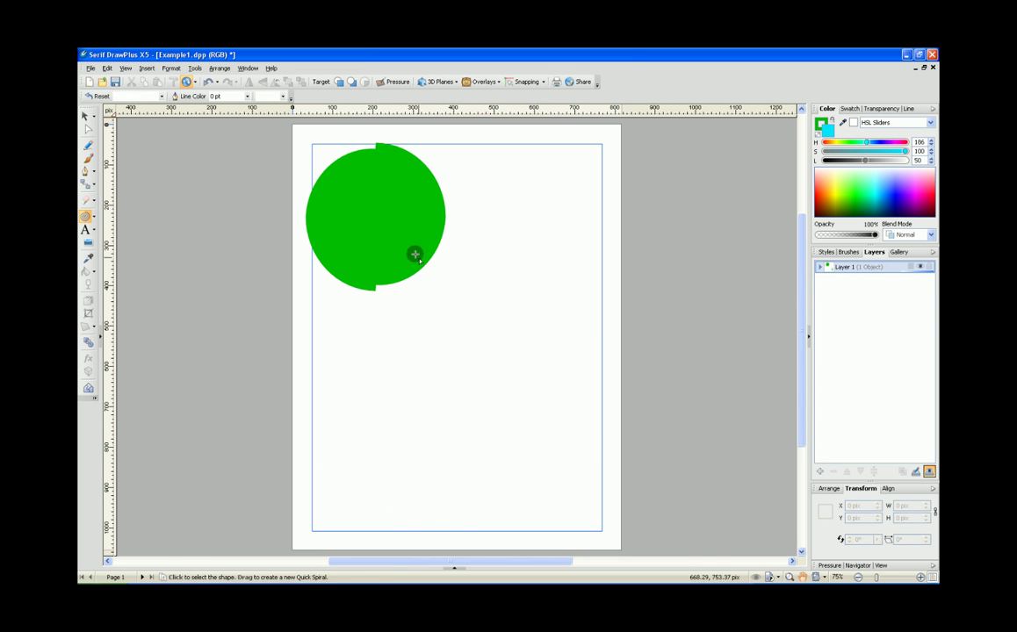
{"action": "left_click_drag", "start_coordinate": [365, 204], "coordinate": [436, 300]}
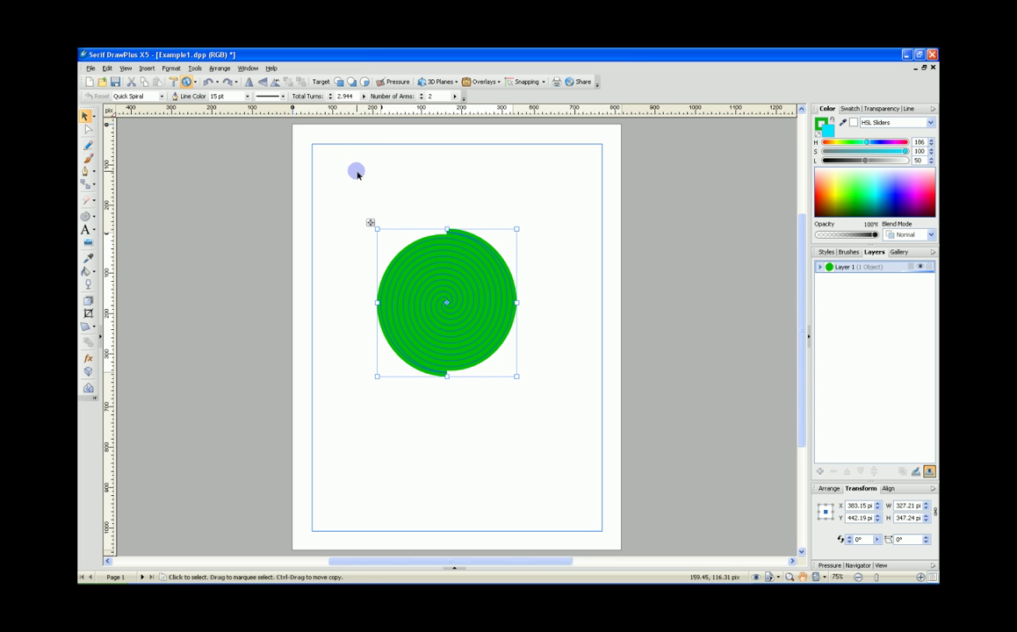
Adjust the spiral to 4 arms and 0.958 total turns using its shape nodes
{"action": "key", "text": "n"}
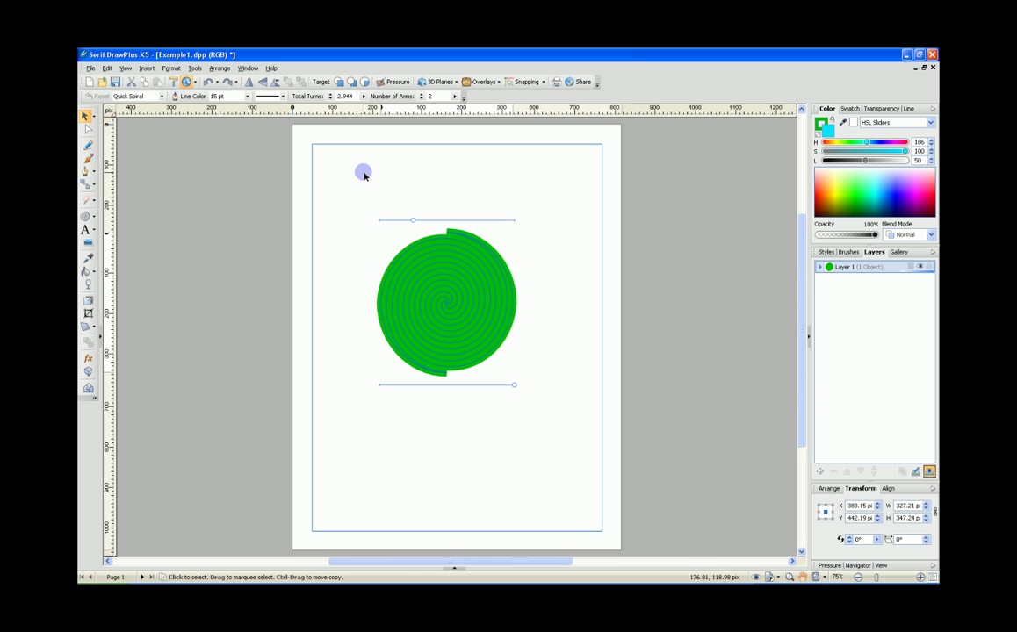
{"action": "mouse_move", "coordinate": [411, 220]}
{"action": "left_mouse_down"}
{"action": "mouse_move", "coordinate": [433, 218]}
{"action": "mouse_move", "coordinate": [405, 221]}
{"action": "left_mouse_up"}
{"action": "left_click_drag", "start_coordinate": [514, 386], "coordinate": [423, 386]}
{"action": "left_click_drag", "start_coordinate": [415, 220], "coordinate": [480, 220]}
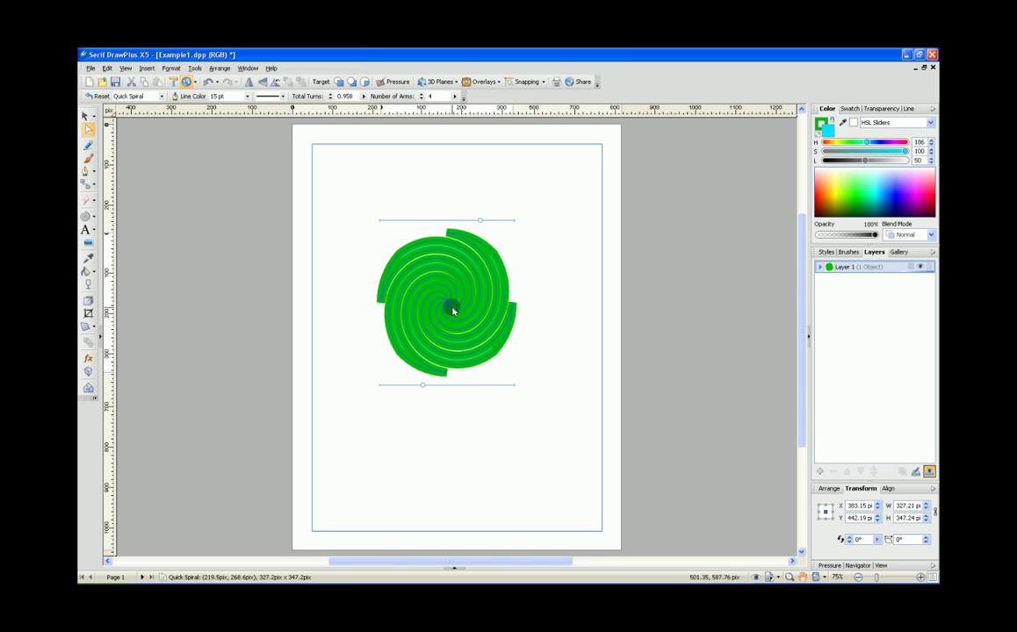
{"action": "key", "text": "Escape"}
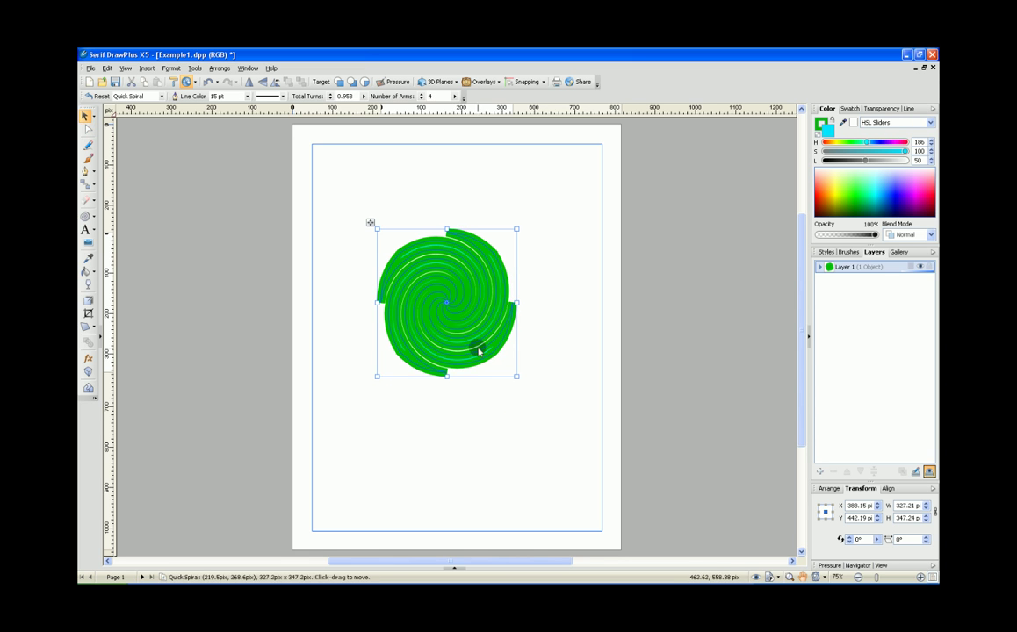
Enlarge the spiral to about 525 by 633 pix and reposition it at about X 387, Y 481 pix
{"action": "left_click_drag", "start_coordinate": [518, 378], "coordinate": [596, 492]}
{"action": "left_click_drag", "start_coordinate": [494, 358], "coordinate": [457, 316]}
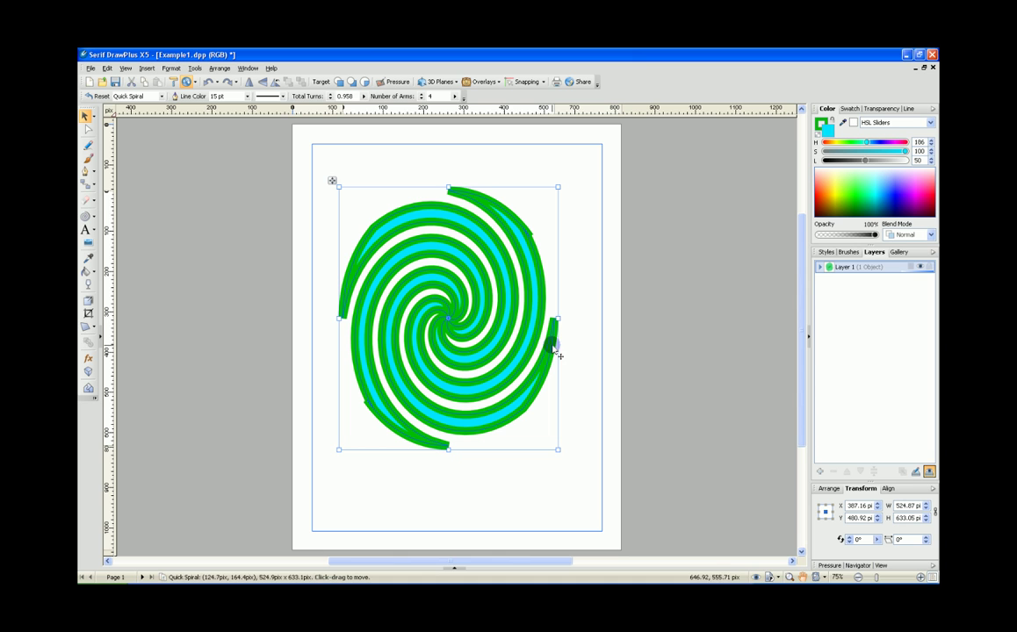
Set the enlarged spiral's number of arms to 5 and its total turns to 0.633
{"action": "left_click", "coordinate": [455, 97]}
{"action": "left_click_drag", "start_coordinate": [503, 109], "coordinate": [534, 108]}
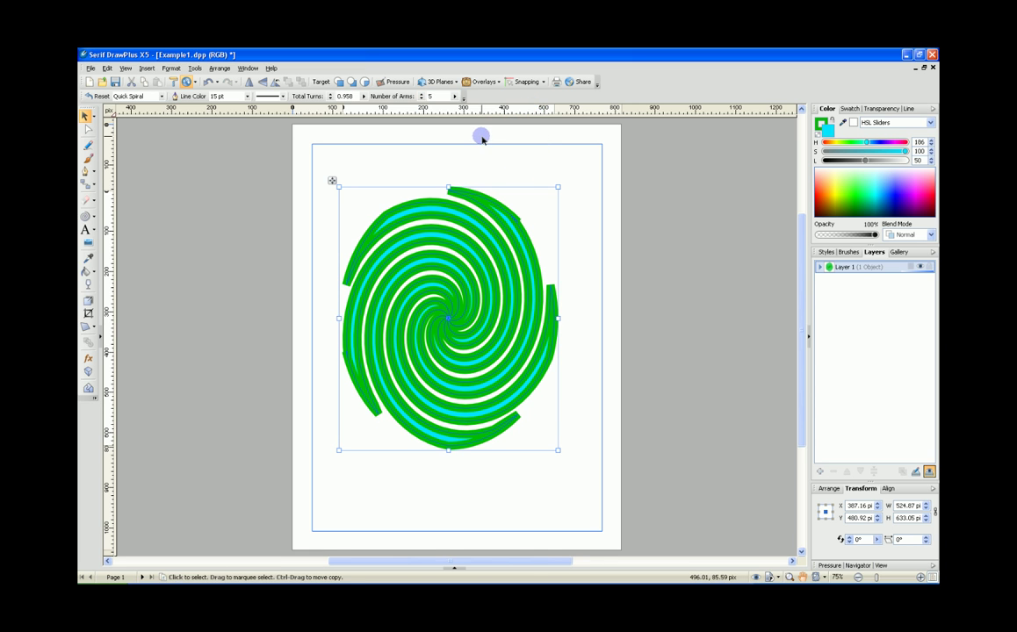
{"action": "left_click", "coordinate": [364, 96]}
{"action": "mouse_move", "coordinate": [365, 109]}
{"action": "left_mouse_down"}
{"action": "mouse_move", "coordinate": [328, 112]}
{"action": "mouse_move", "coordinate": [354, 113]}
{"action": "left_mouse_up"}
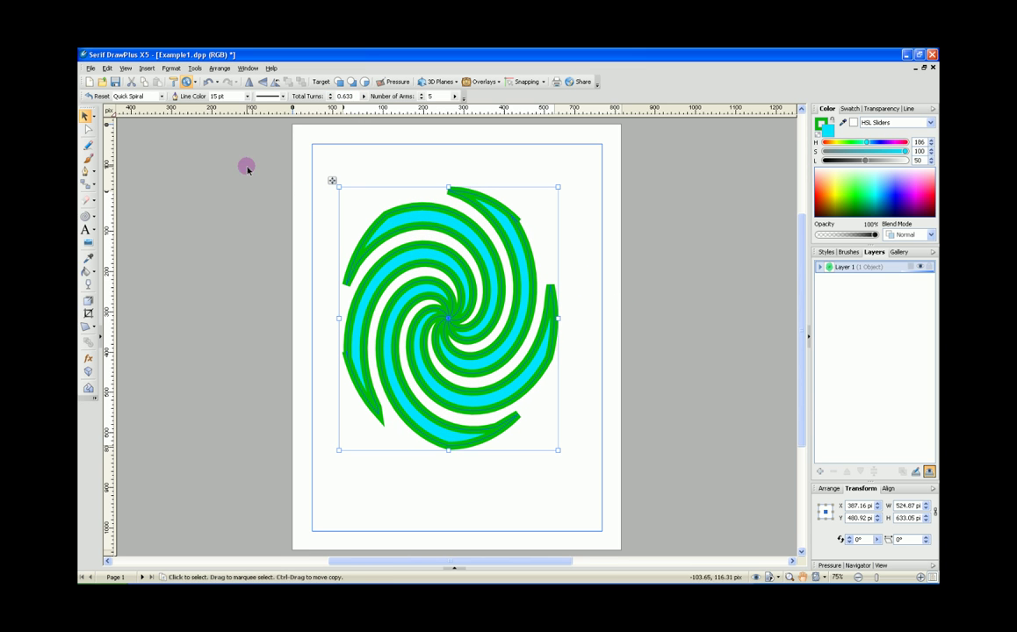
Set the spiral's line width to 5 pt and deselect it
{"action": "left_click", "coordinate": [248, 97]}
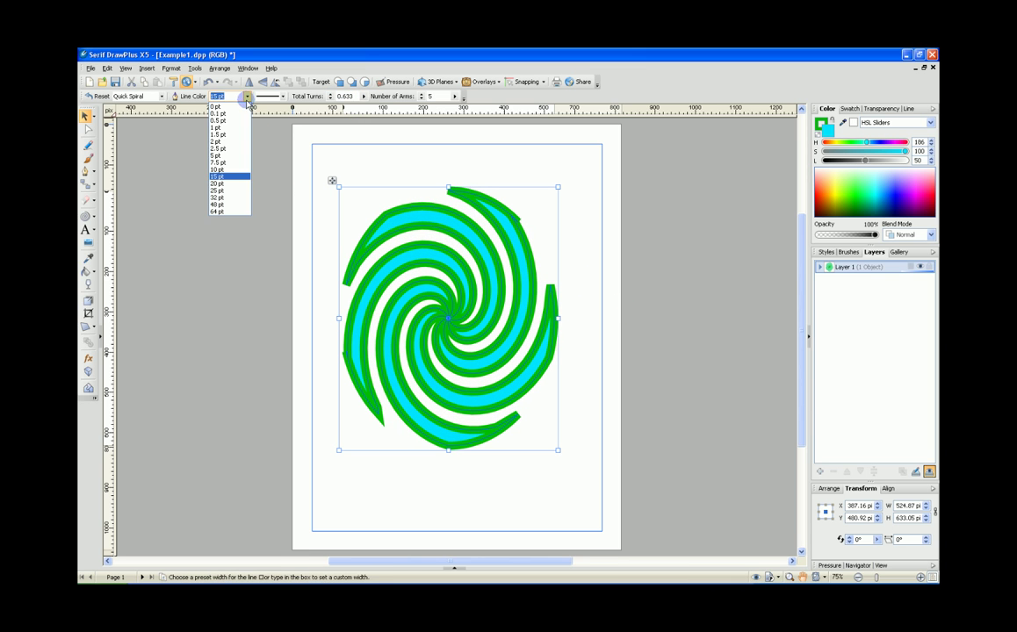
{"action": "left_click", "coordinate": [231, 164]}
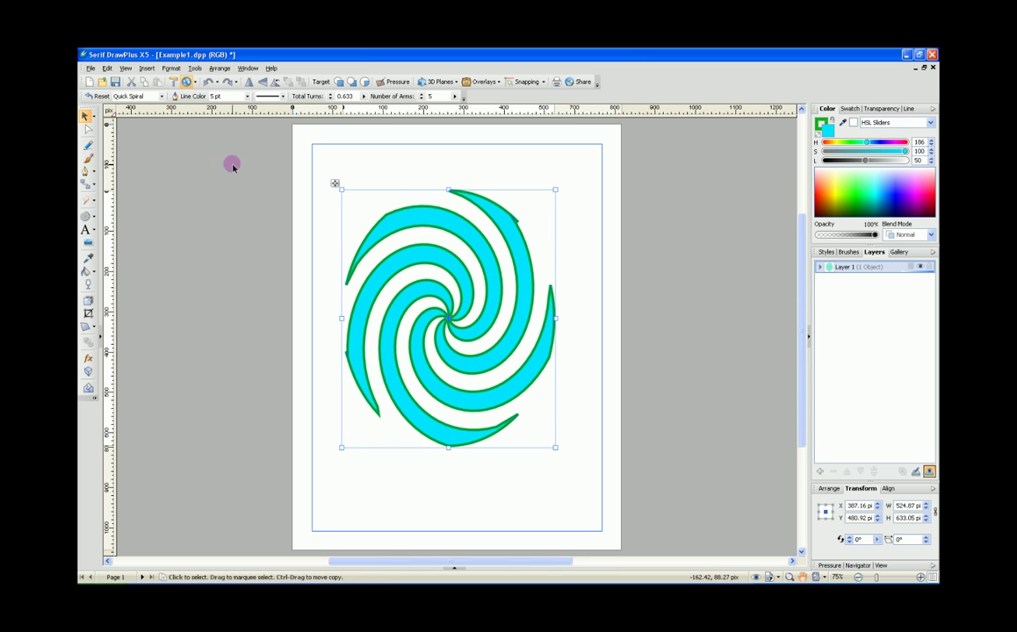
{"action": "left_click", "coordinate": [579, 262]}
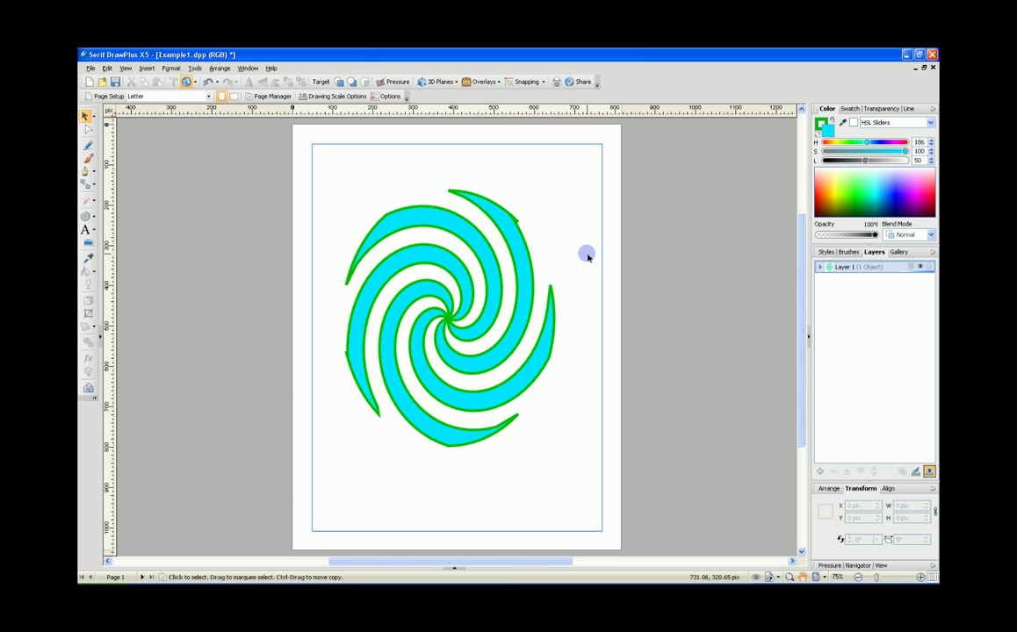
Draw a Quick Moon about 526 by 712 pix over the spiral
{"action": "left_click", "coordinate": [93, 217]}
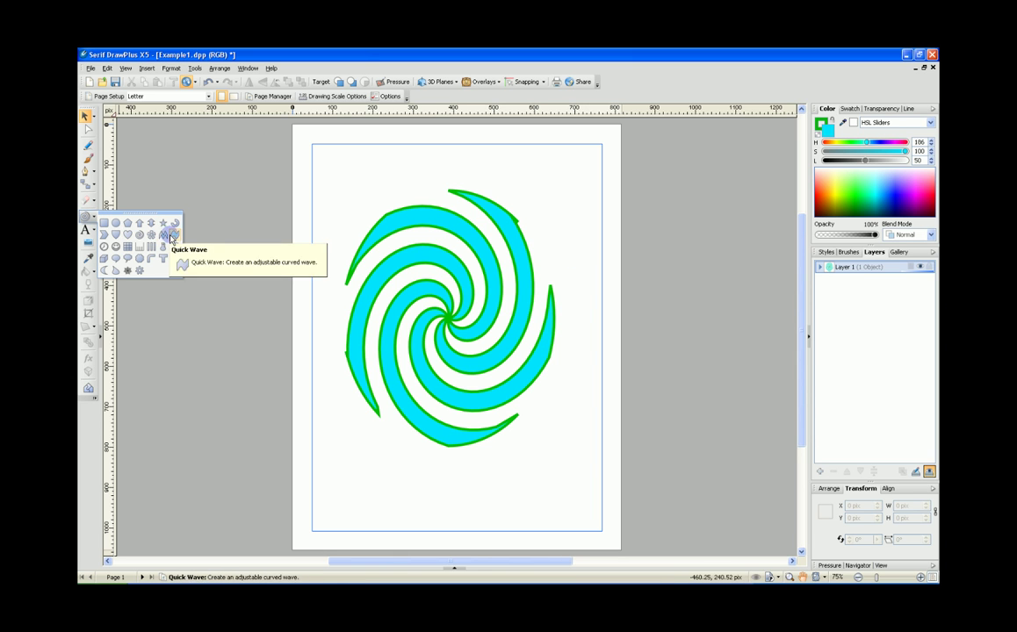
{"action": "left_click", "coordinate": [105, 271]}
{"action": "left_click_drag", "start_coordinate": [328, 215], "coordinate": [540, 502]}
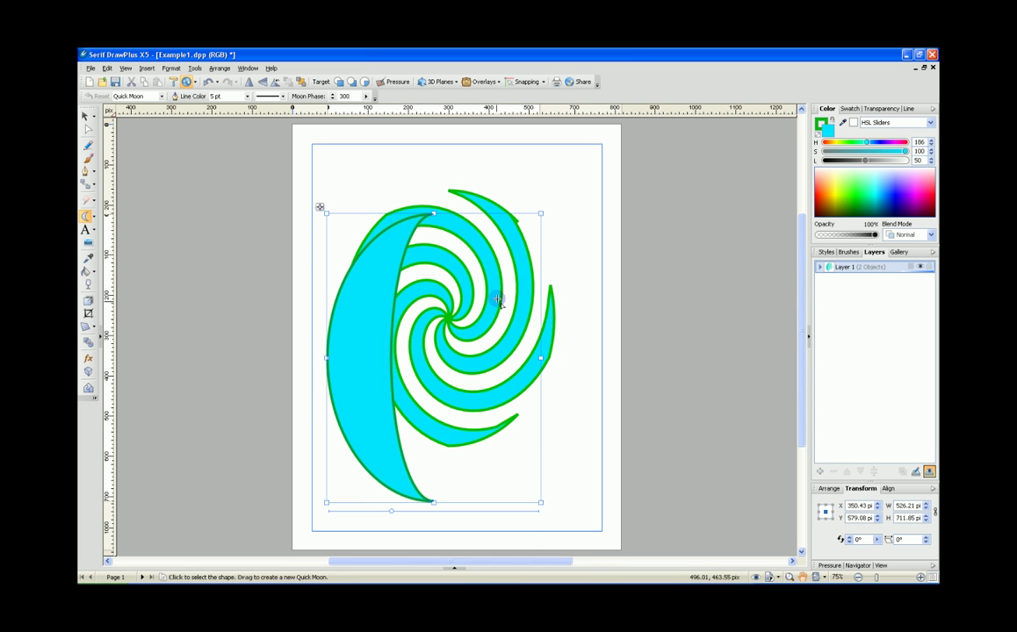
Delete the spiral and move the moon to about X 416, Y 492 pix
{"action": "left_click", "coordinate": [496, 213]}
{"action": "key", "text": "Delete"}
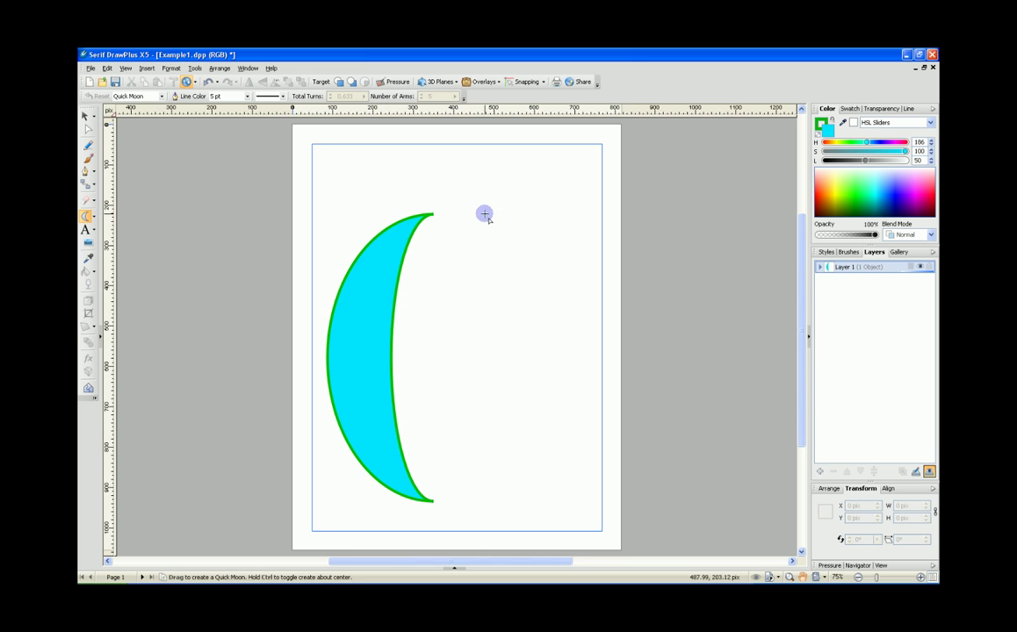
{"action": "left_click_drag", "start_coordinate": [369, 350], "coordinate": [406, 317]}
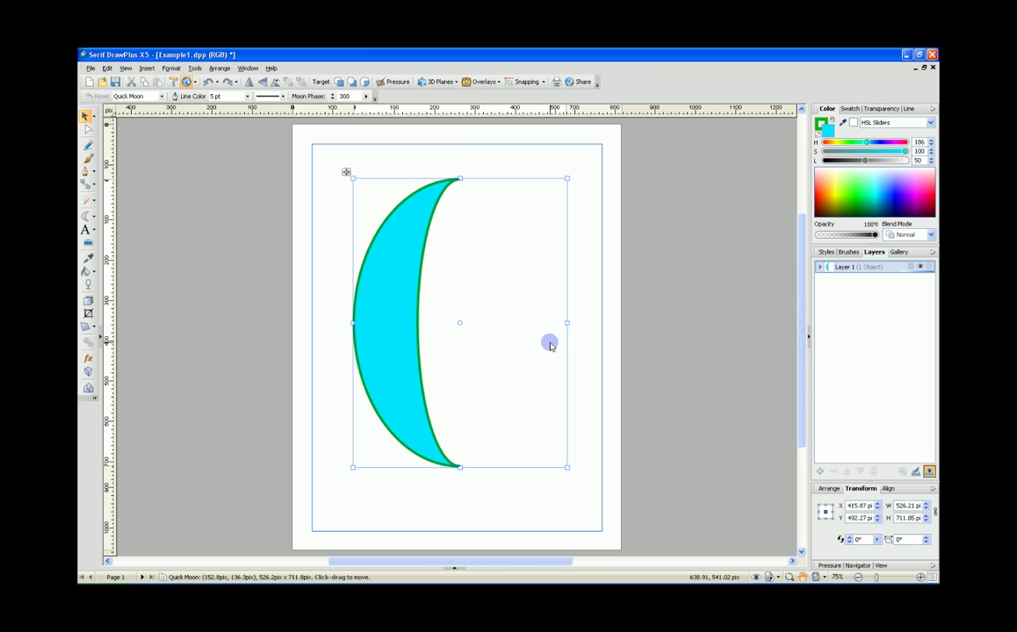
Set the moon's phase to 159 with its shape node and shorten the moon from its upper edge, leaving it deselected
{"action": "key", "text": "F6"}
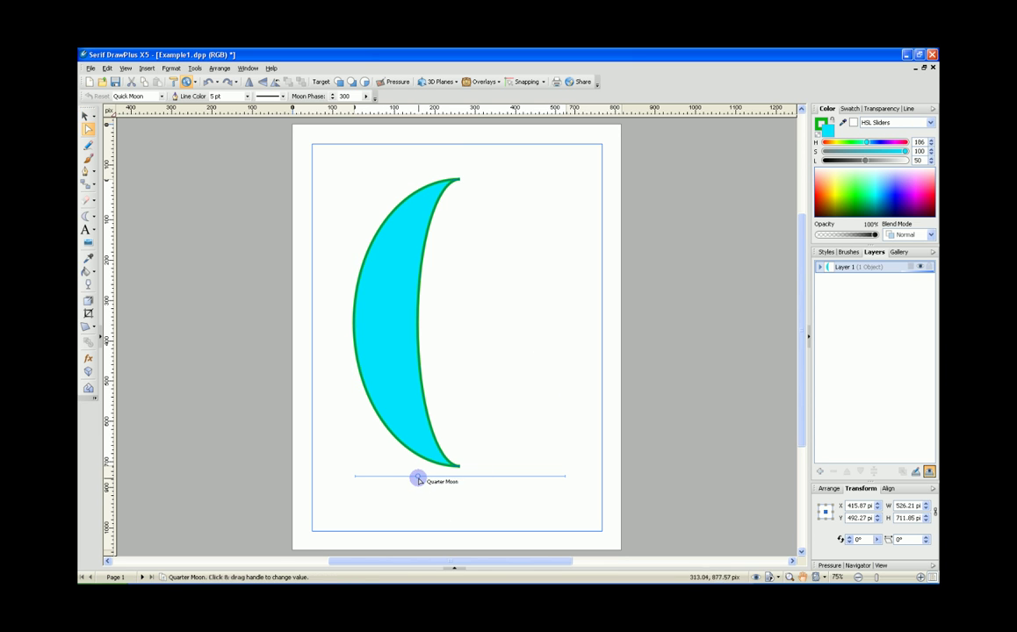
{"action": "left_click_drag", "start_coordinate": [418, 477], "coordinate": [385, 487]}
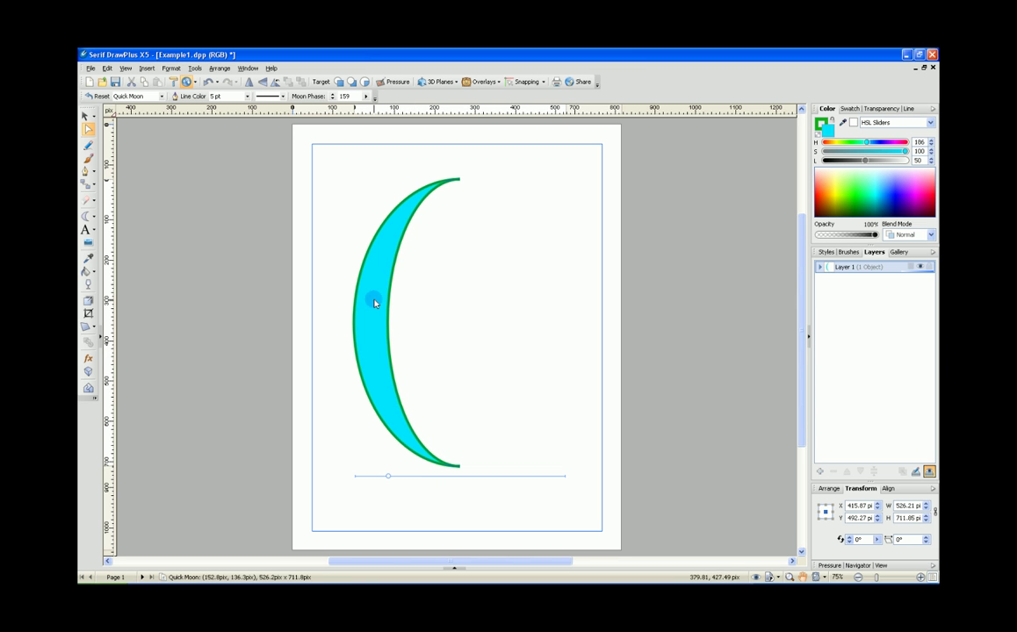
{"action": "key", "text": "Escape"}
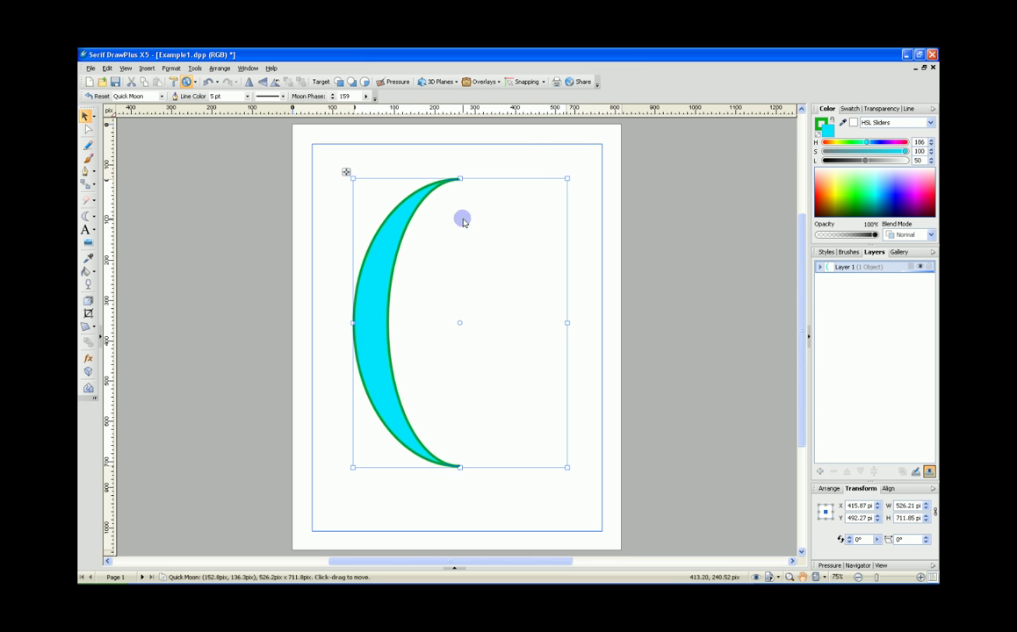
{"action": "left_click_drag", "start_coordinate": [565, 173], "coordinate": [566, 297]}
{"action": "left_click", "coordinate": [542, 234]}
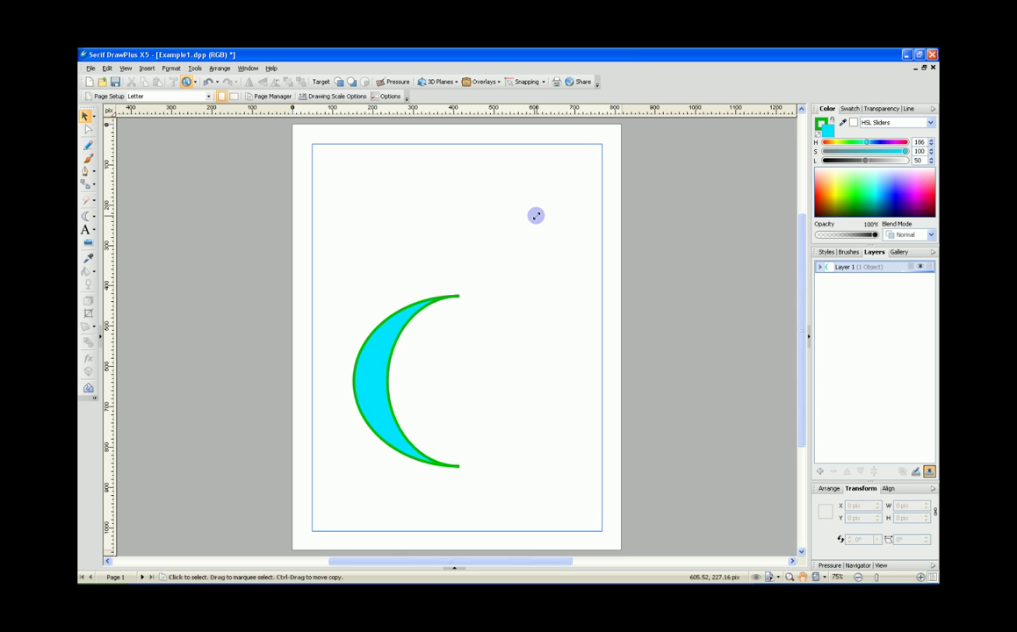
Draw a Quick Cog about 222 by 214 pix above the moon, near the page's upper-left margin
{"action": "left_click", "coordinate": [92, 216]}
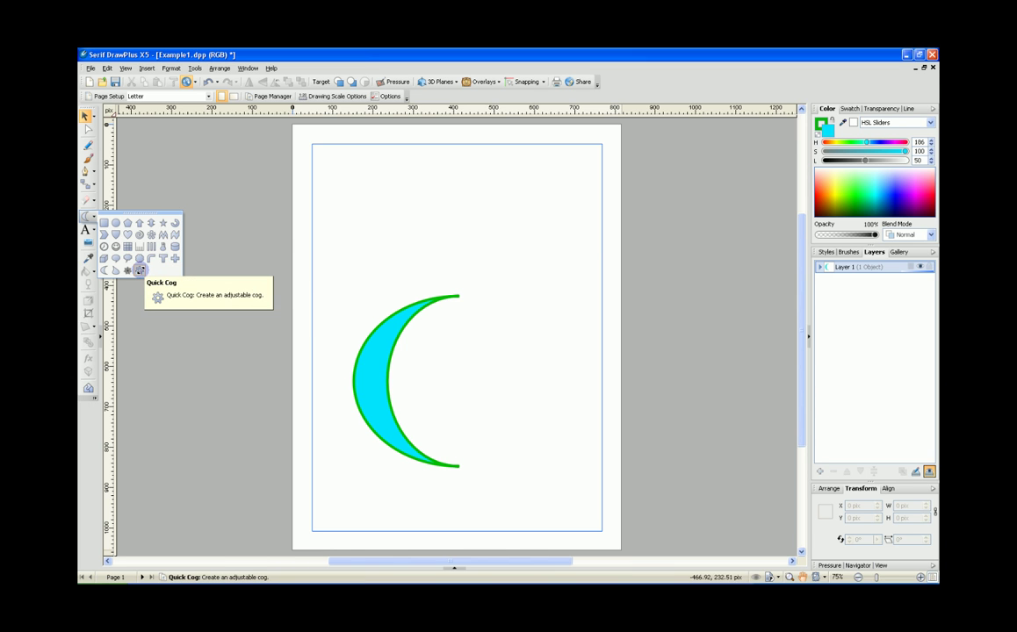
{"action": "left_click", "coordinate": [139, 270]}
{"action": "left_click_drag", "start_coordinate": [345, 164], "coordinate": [435, 253]}
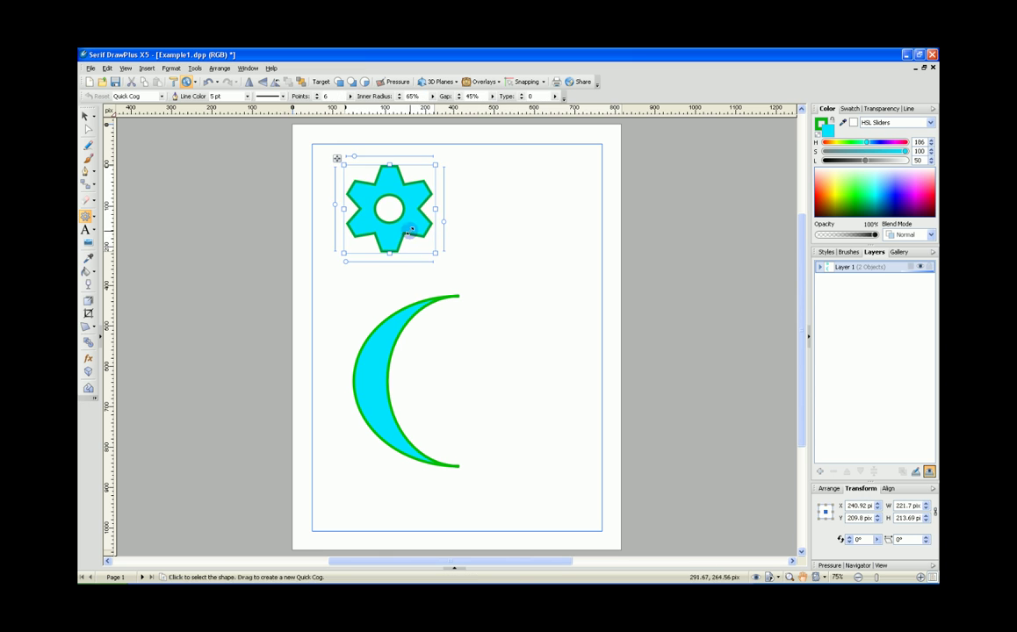
Adjust the cog to a 37% gap, 59% inner radius and 9 points using its shape nodes
{"action": "left_click_drag", "start_coordinate": [335, 204], "coordinate": [334, 198]}
{"action": "left_click_drag", "start_coordinate": [343, 260], "coordinate": [353, 262]}
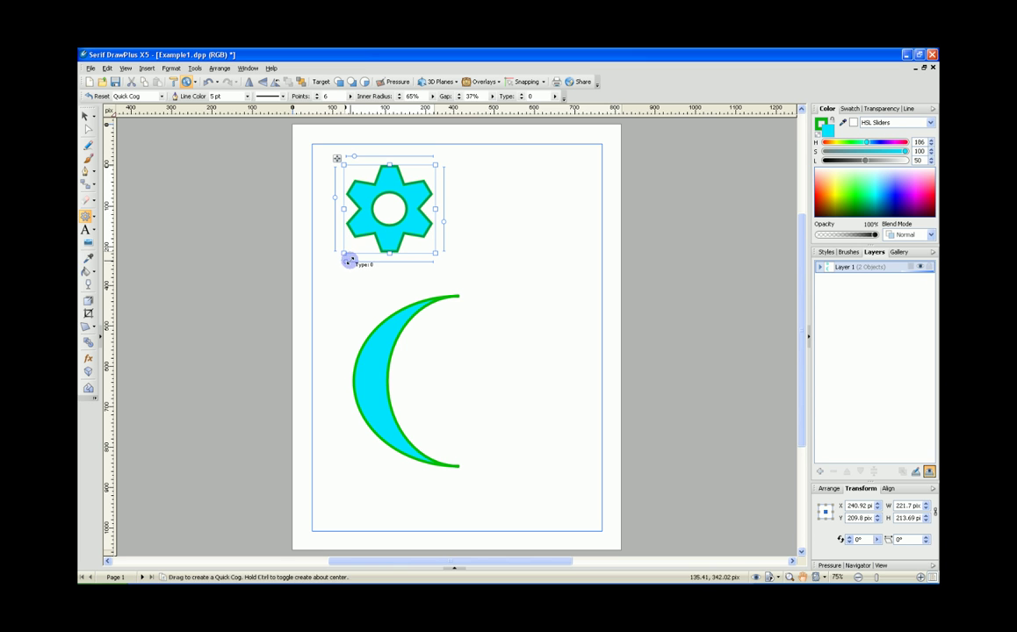
{"action": "left_click_drag", "start_coordinate": [442, 218], "coordinate": [443, 215]}
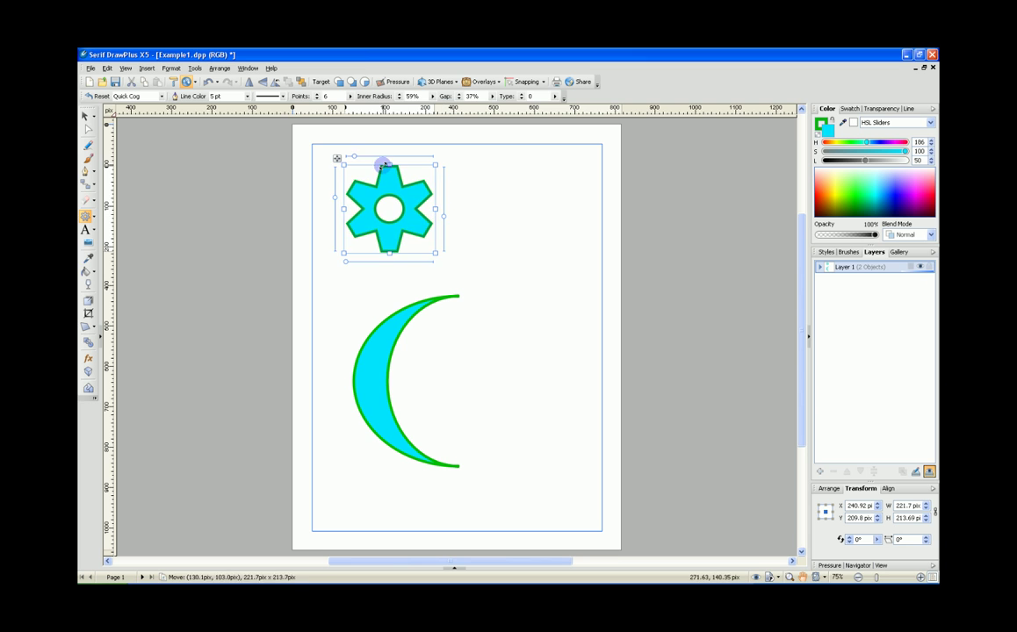
{"action": "left_click_drag", "start_coordinate": [353, 156], "coordinate": [362, 155]}
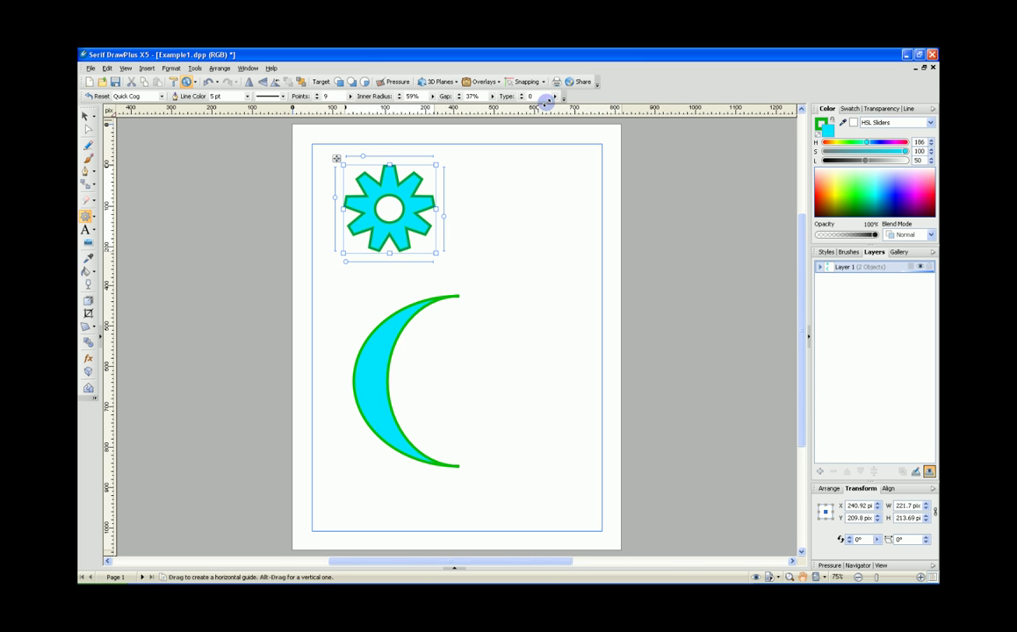
Try type 1 for the cog's teeth and switch back to type 0
{"action": "left_click", "coordinate": [555, 97]}
{"action": "left_click_drag", "start_coordinate": [523, 106], "coordinate": [538, 103]}
{"action": "left_click", "coordinate": [556, 96]}
{"action": "left_click", "coordinate": [556, 97]}
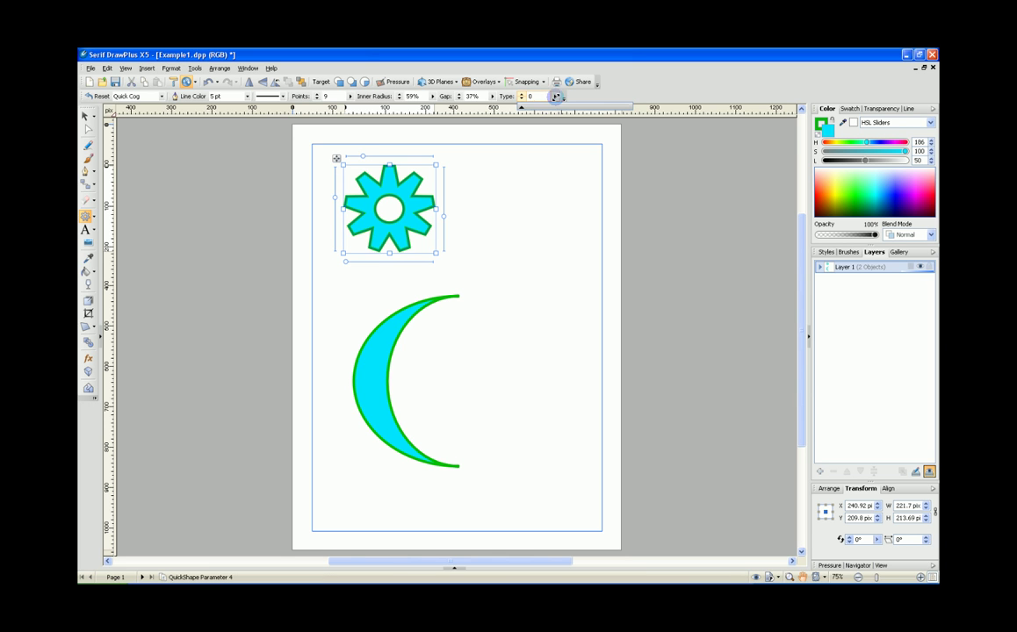
{"action": "left_click_drag", "start_coordinate": [523, 106], "coordinate": [595, 108]}
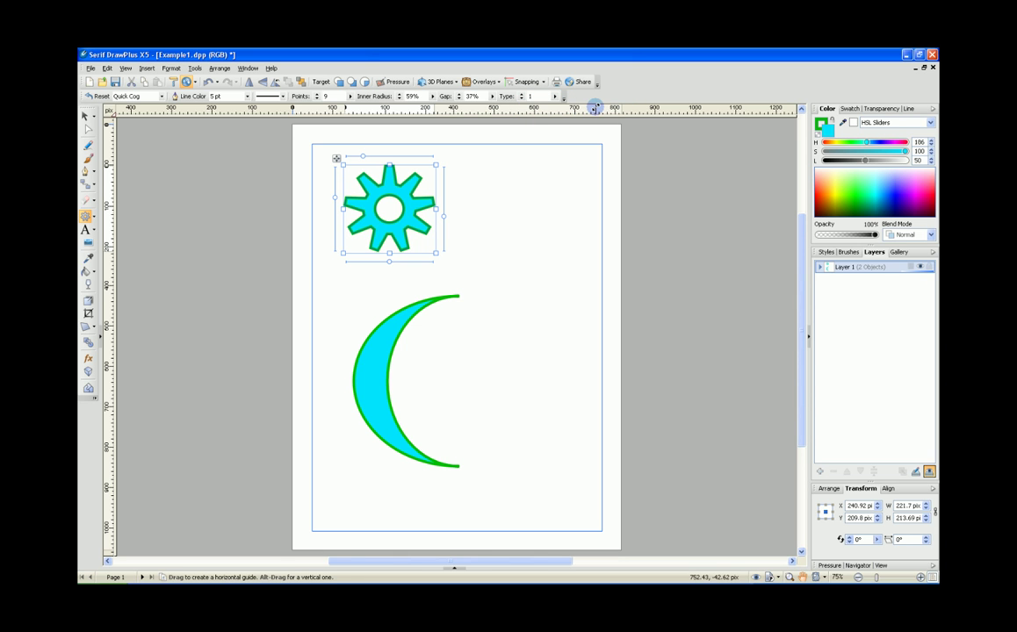
{"action": "left_click_drag", "start_coordinate": [391, 261], "coordinate": [350, 263]}
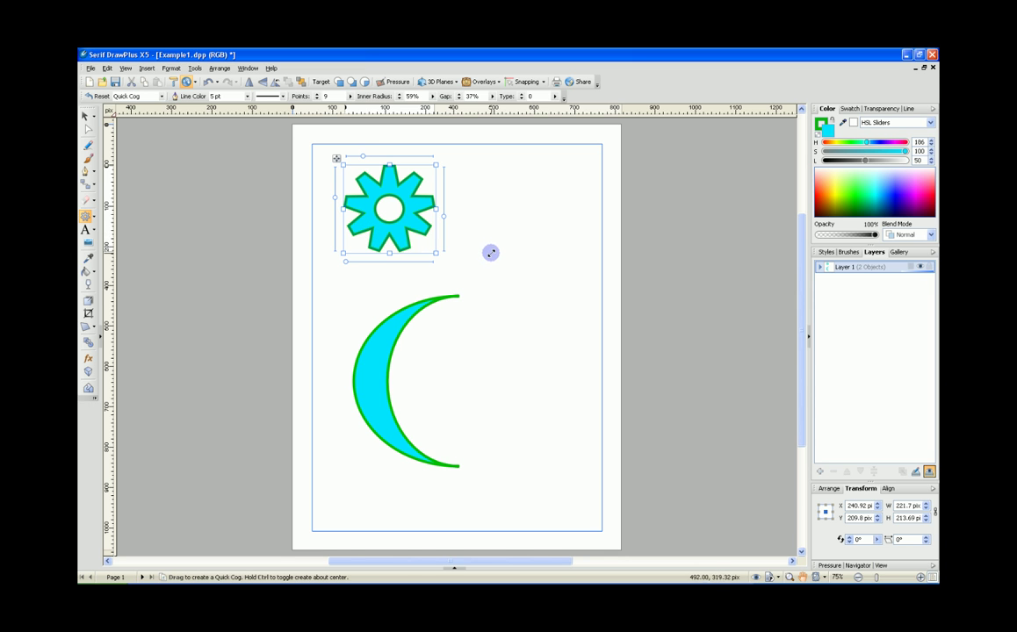